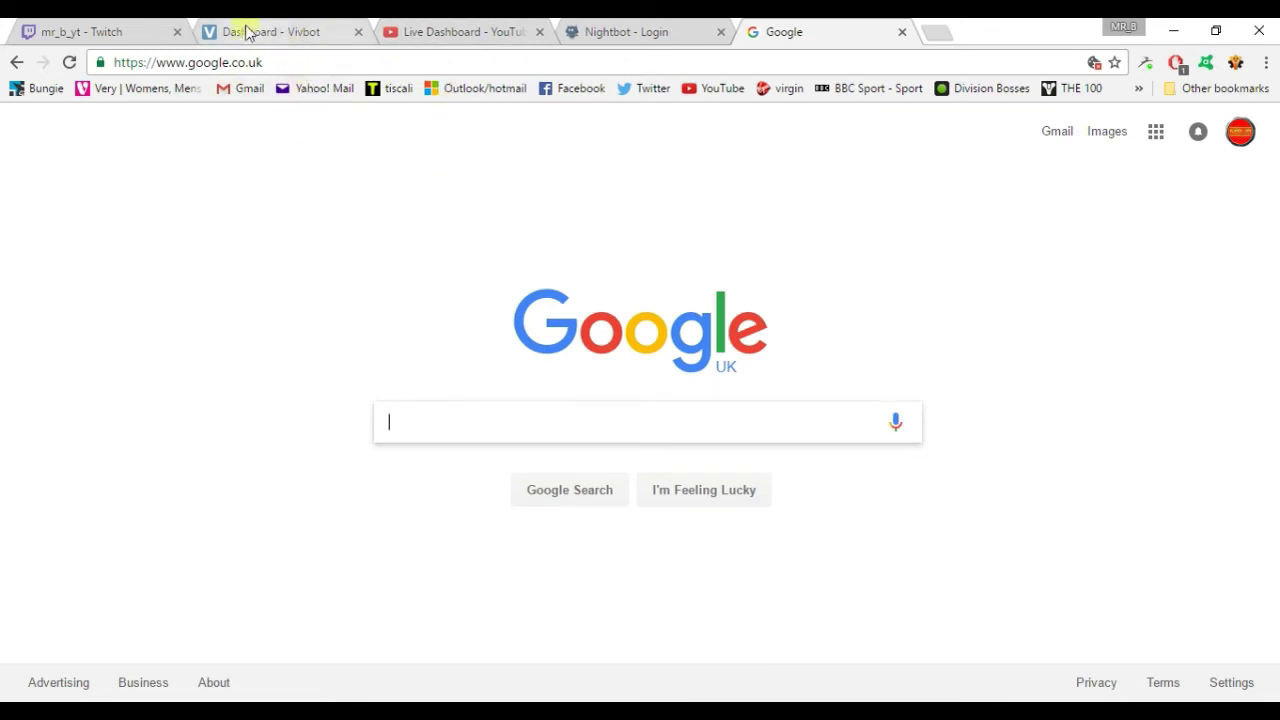
- Look through the open Twitch channel, Vivbot dashboard, YouTube Live Dashboard and Nightbot login pages, ending on Vivbot
{"action": "left_click", "coordinate": [113, 40]}
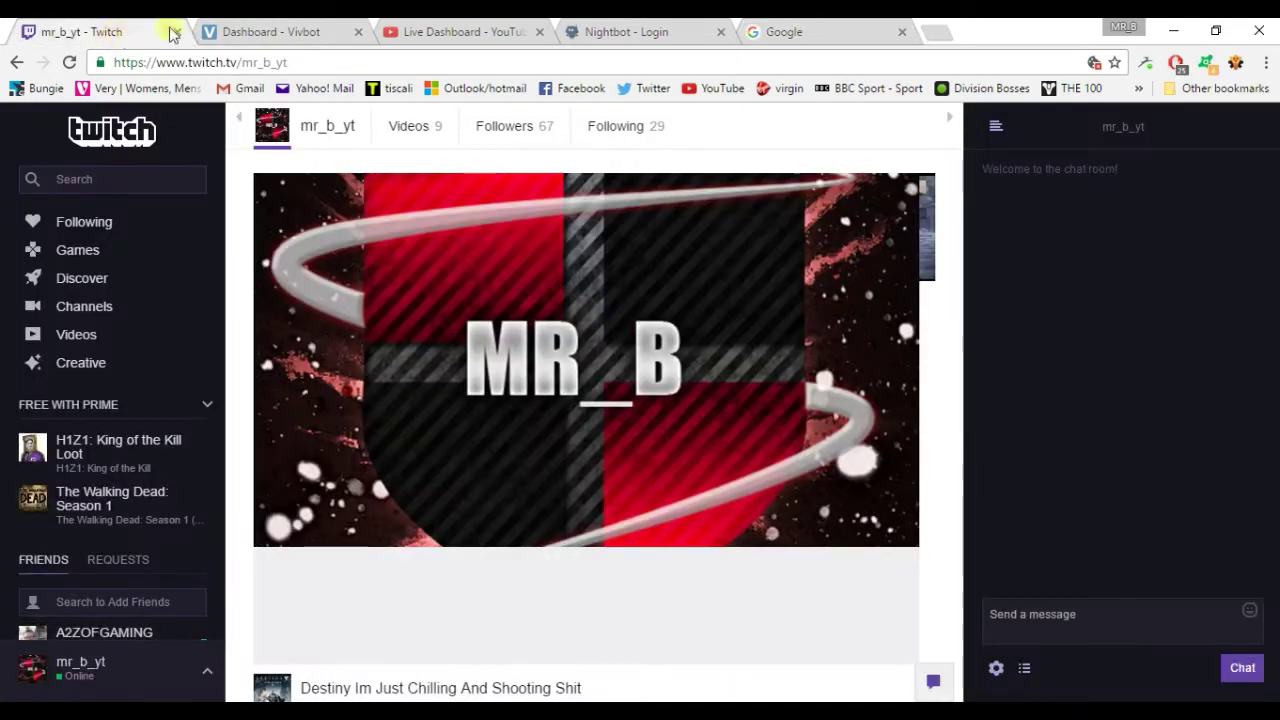
{"action": "left_click", "coordinate": [263, 37]}
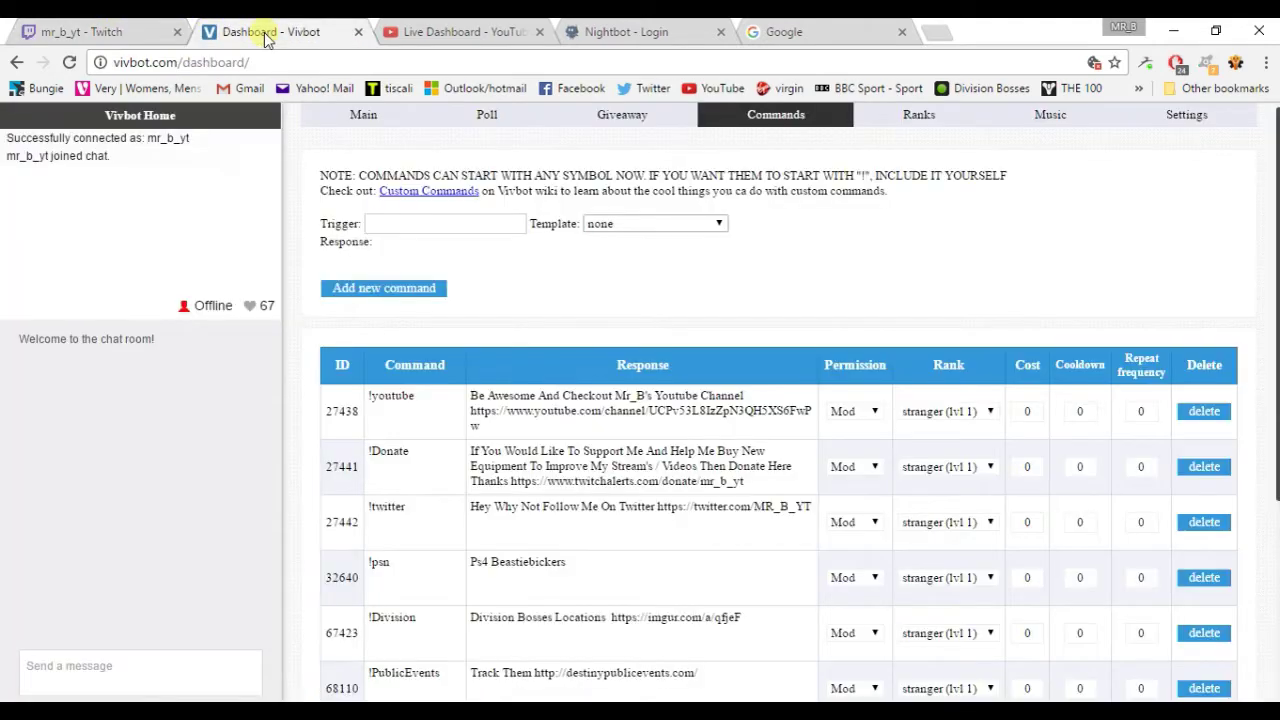
{"action": "left_click", "coordinate": [450, 37]}
{"action": "left_click", "coordinate": [612, 36]}
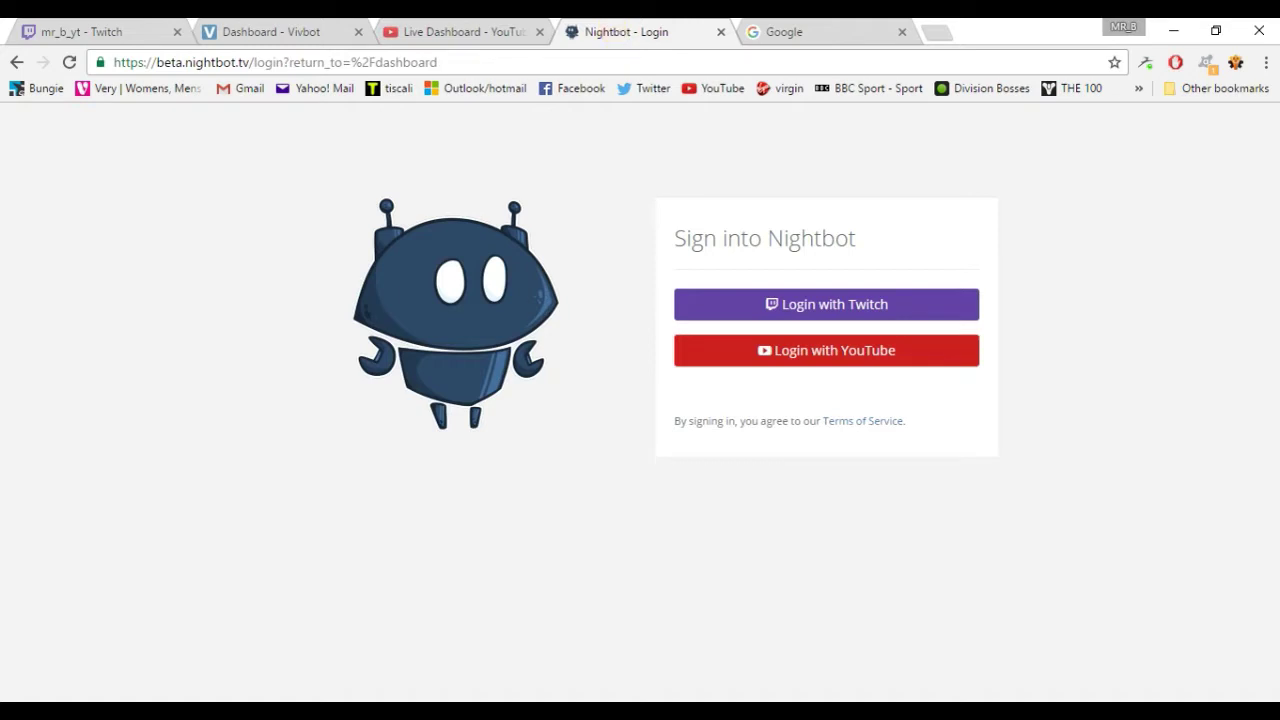
{"action": "left_click", "coordinate": [116, 40]}
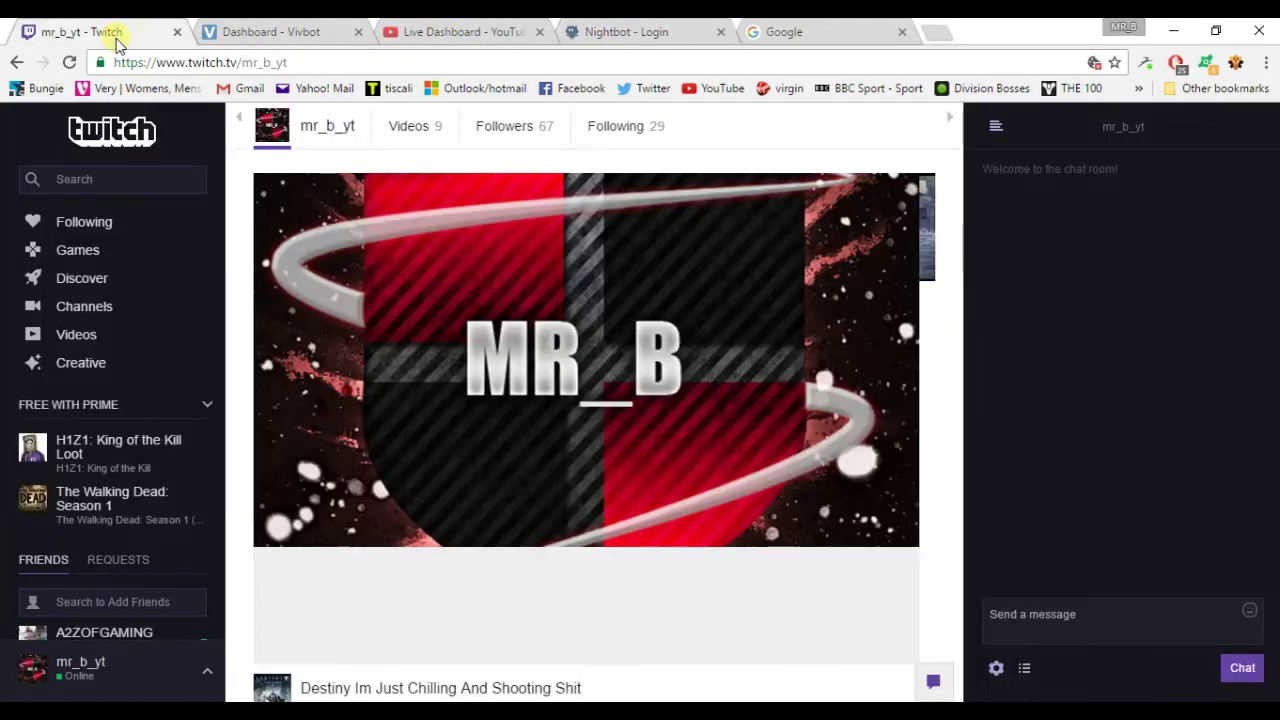
{"action": "left_click", "coordinate": [290, 34]}
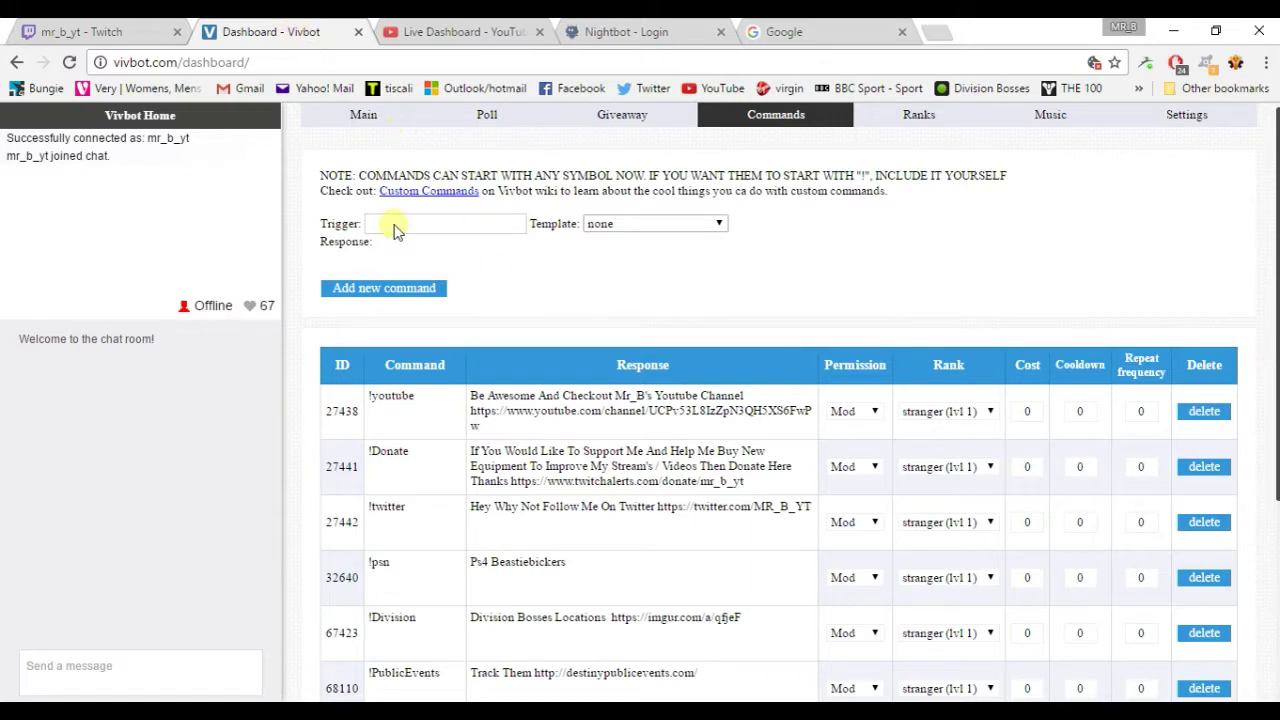
- Log out of the Vivbot website and log back in with Twitch
{"action": "left_click", "coordinate": [270, 120]}
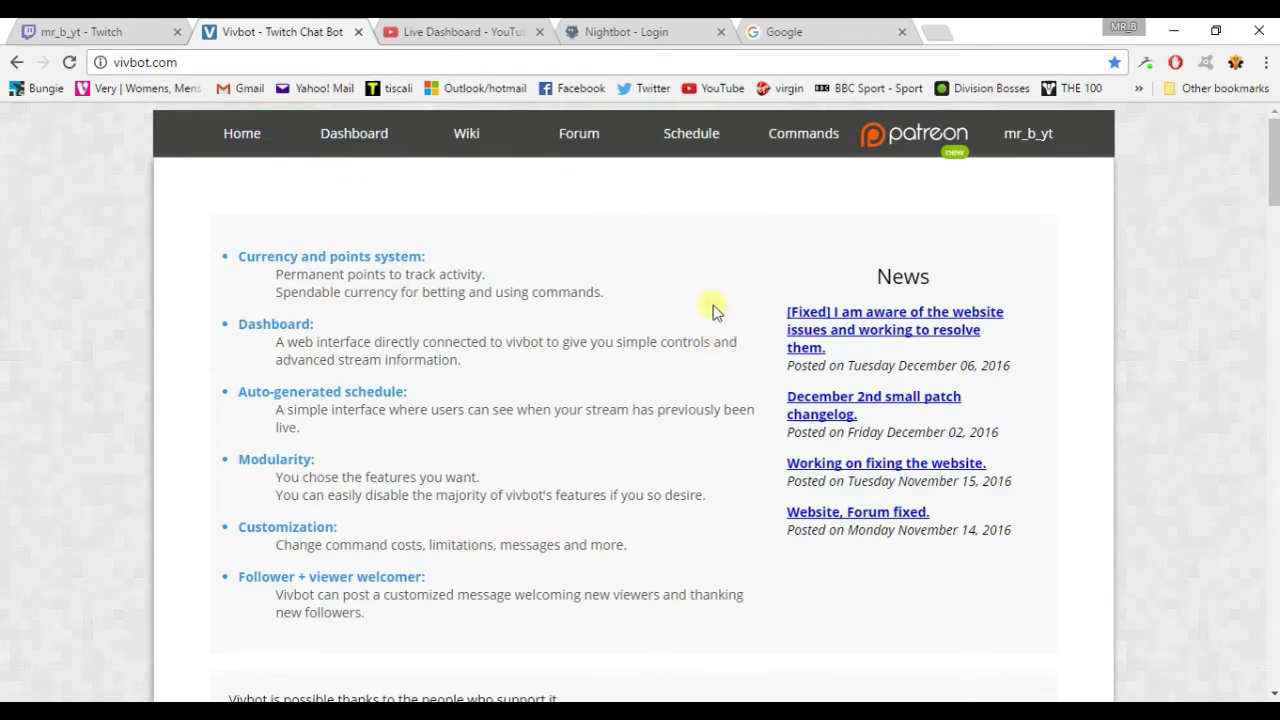
{"action": "left_click", "coordinate": [1045, 133]}
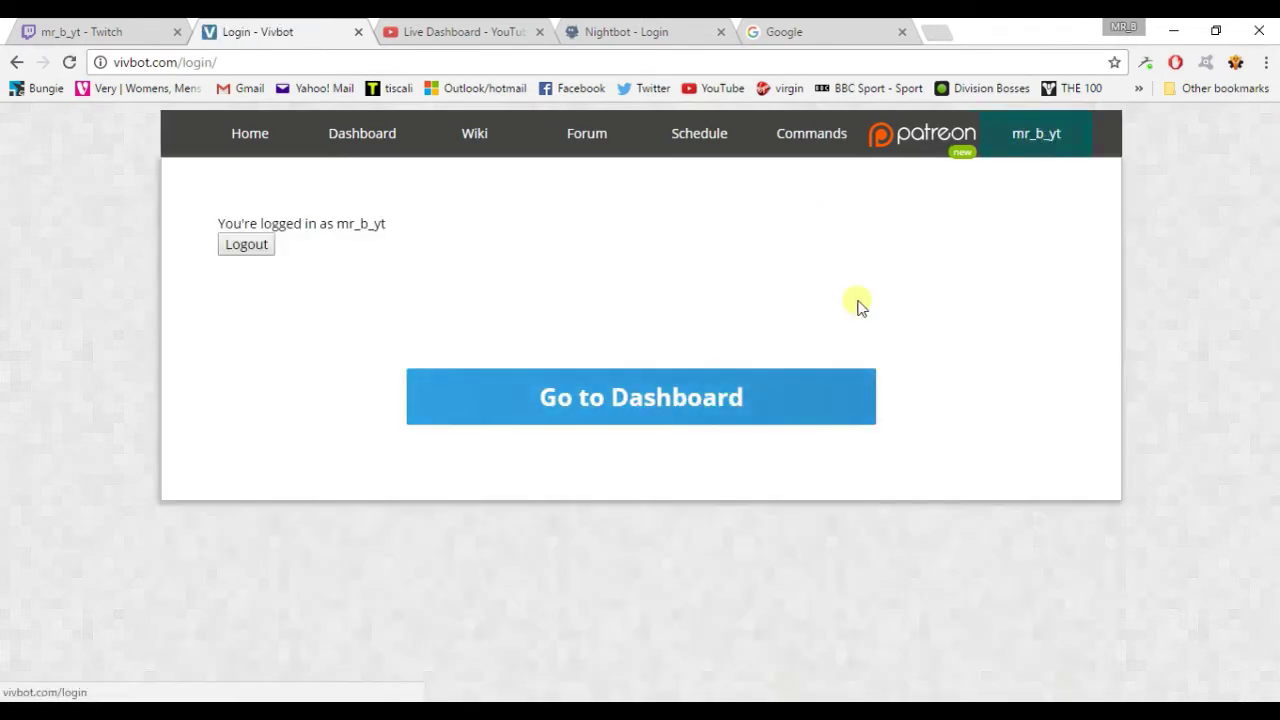
{"action": "left_click", "coordinate": [234, 253]}
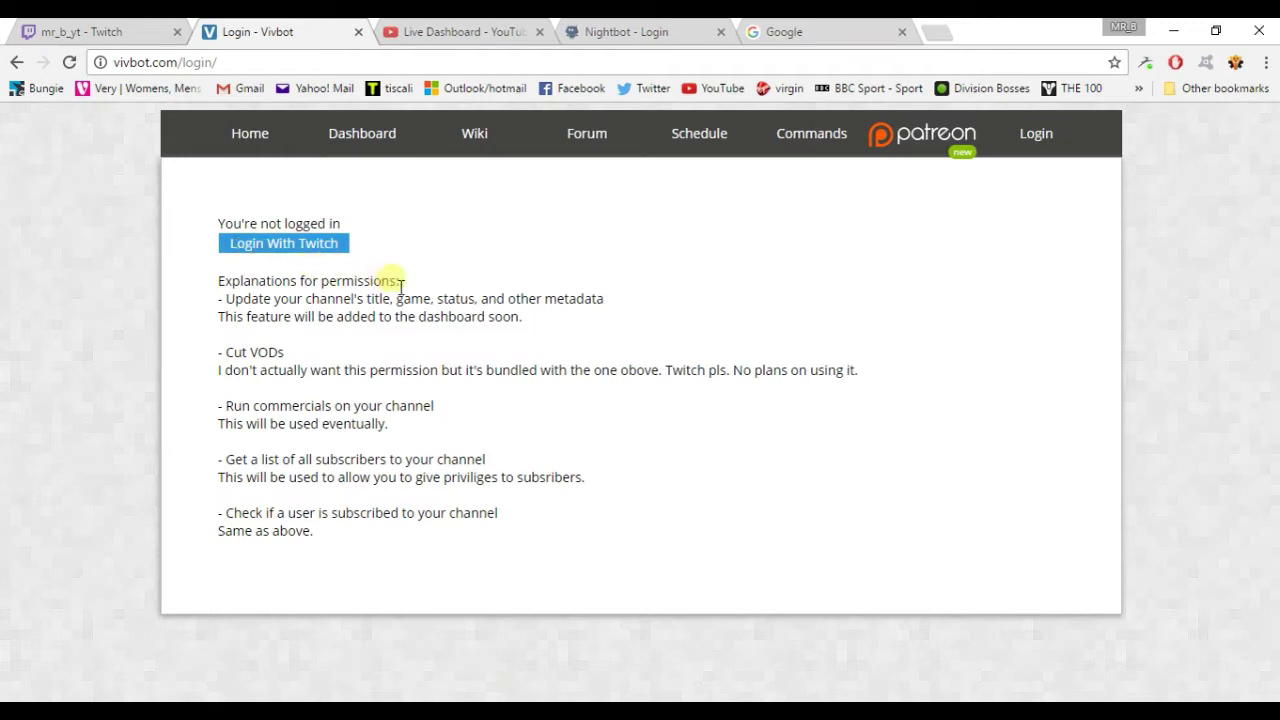
{"action": "left_click", "coordinate": [320, 249]}
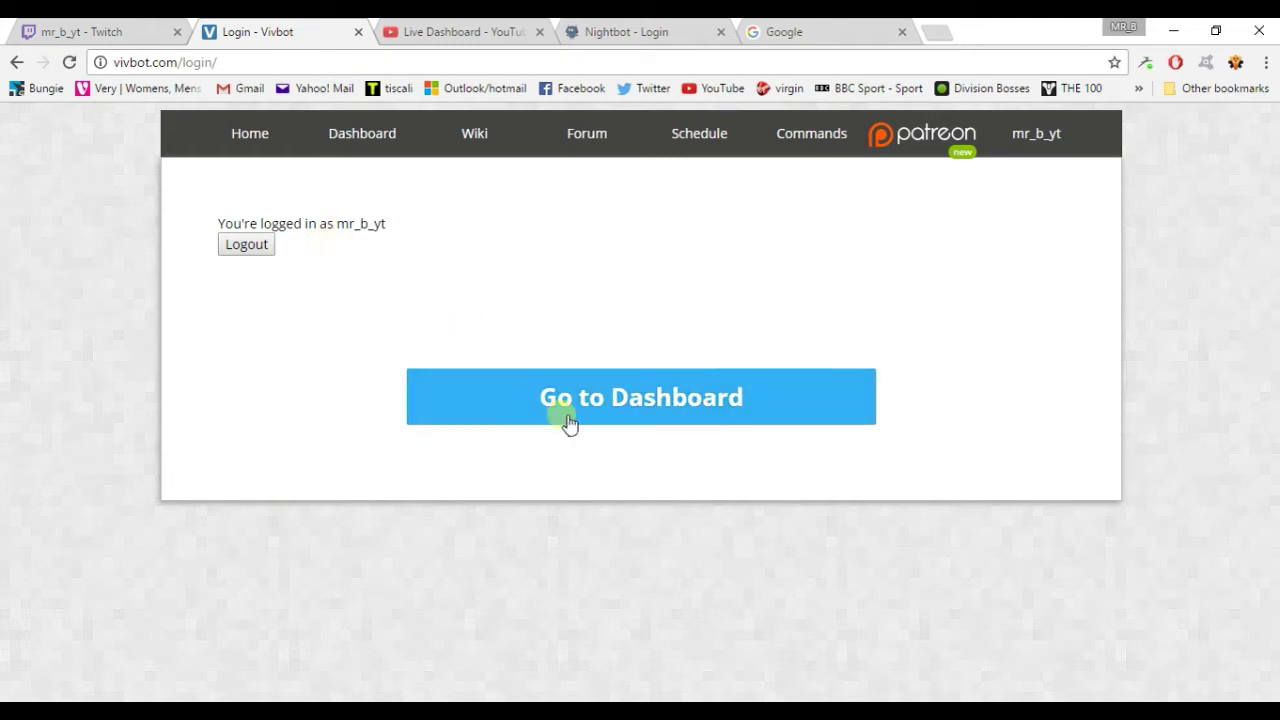
- Change the stream title to "blah blah blah" in the main section of the Vivbot dashboard
{"action": "left_click", "coordinate": [388, 148]}
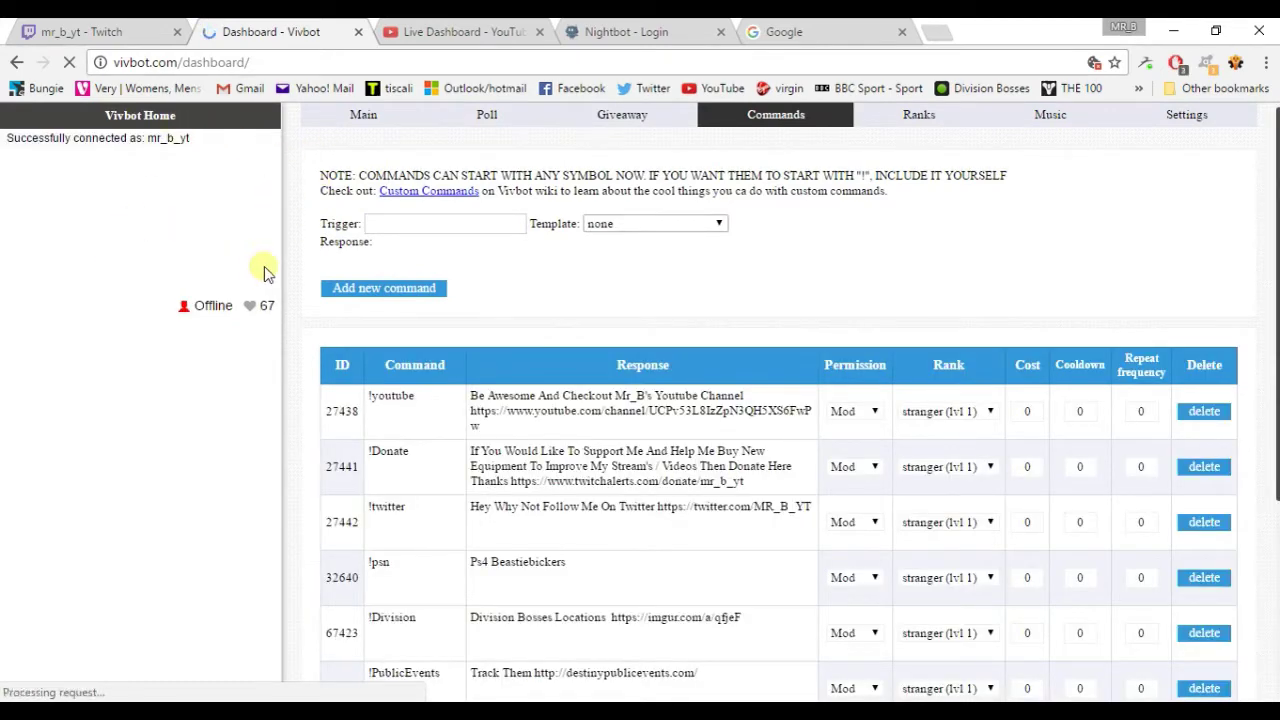
{"action": "left_click", "coordinate": [362, 116]}
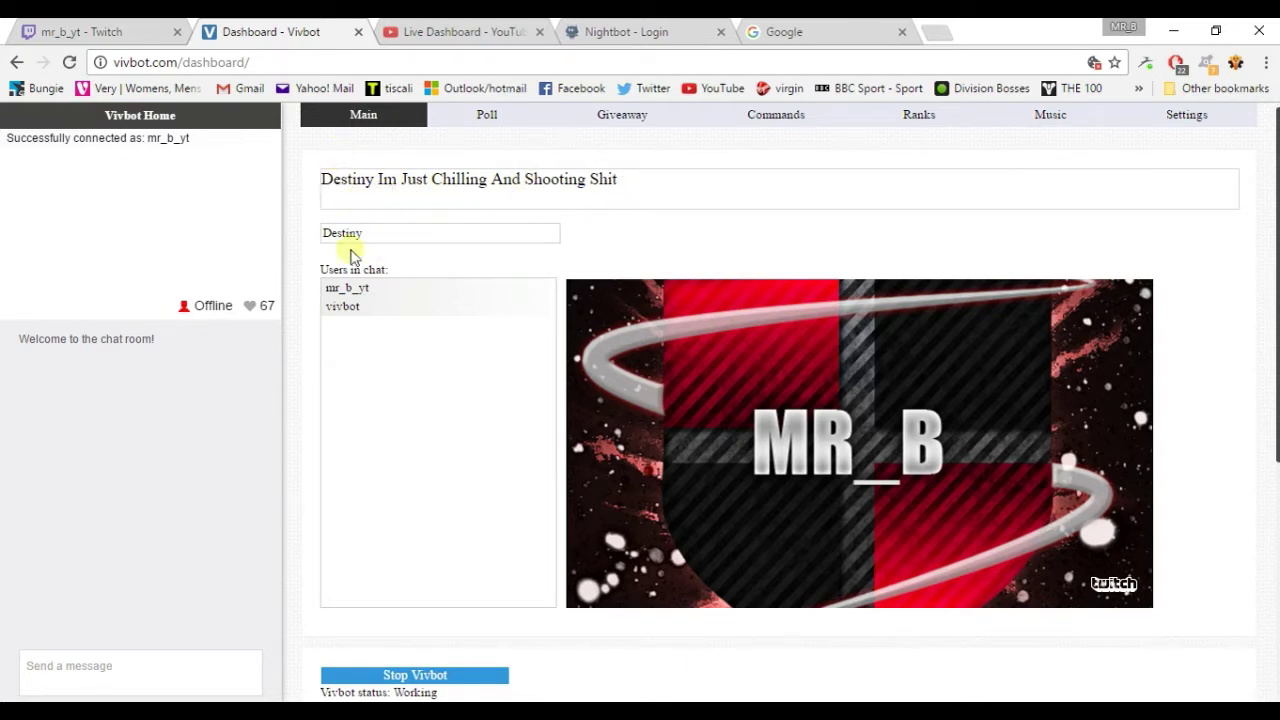
{"action": "left_click_drag", "start_coordinate": [651, 180], "coordinate": [308, 157]}
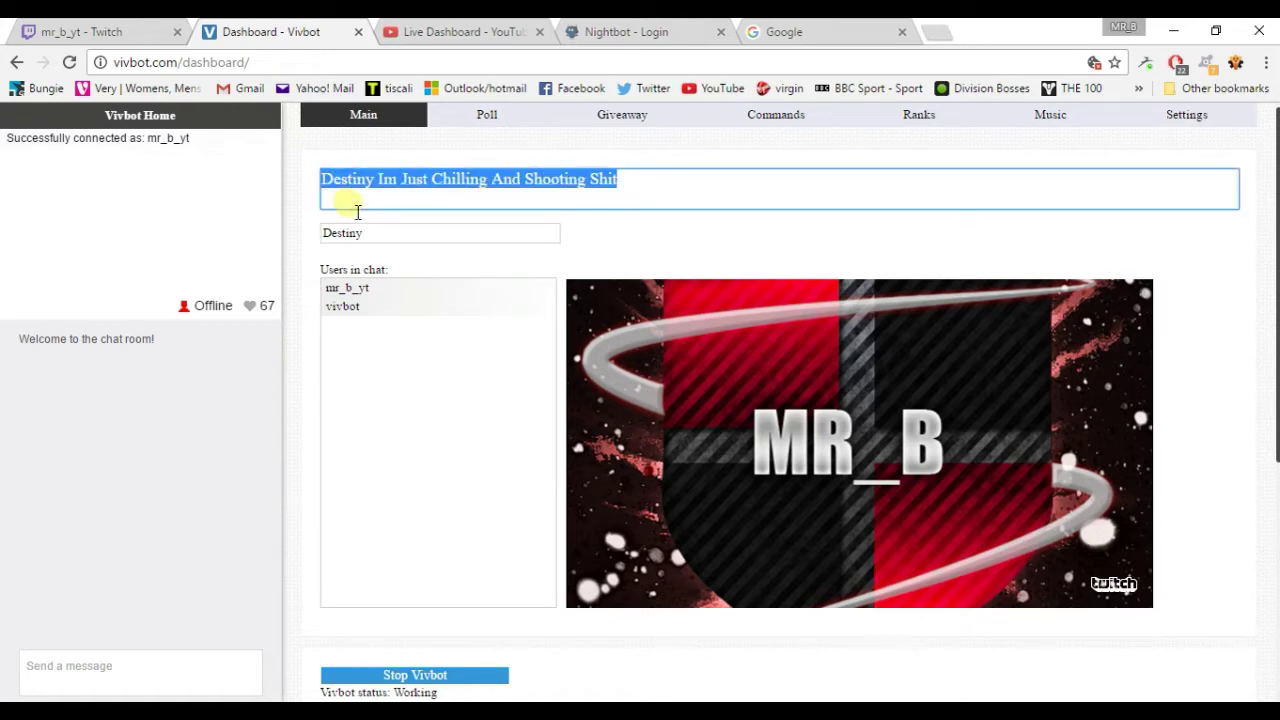
{"action": "type", "text": "blah blah blah"}
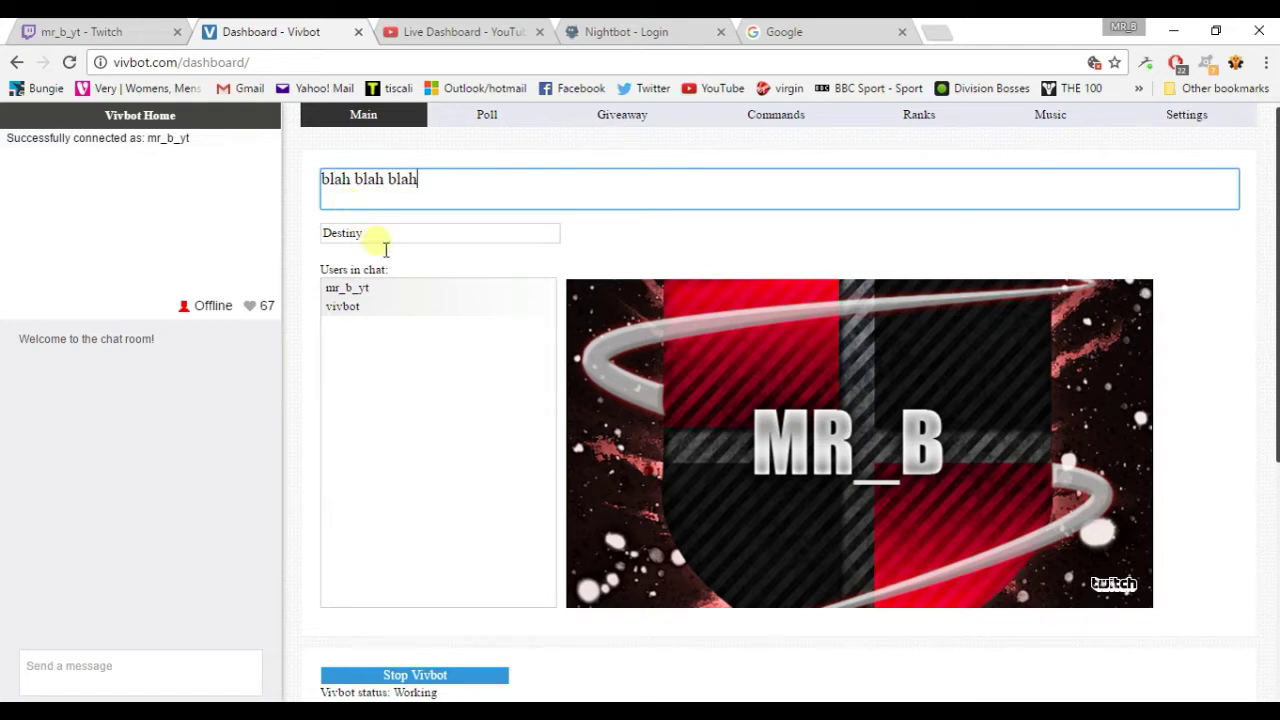
{"action": "left_click", "coordinate": [384, 238]}
{"action": "left_click", "coordinate": [322, 207]}
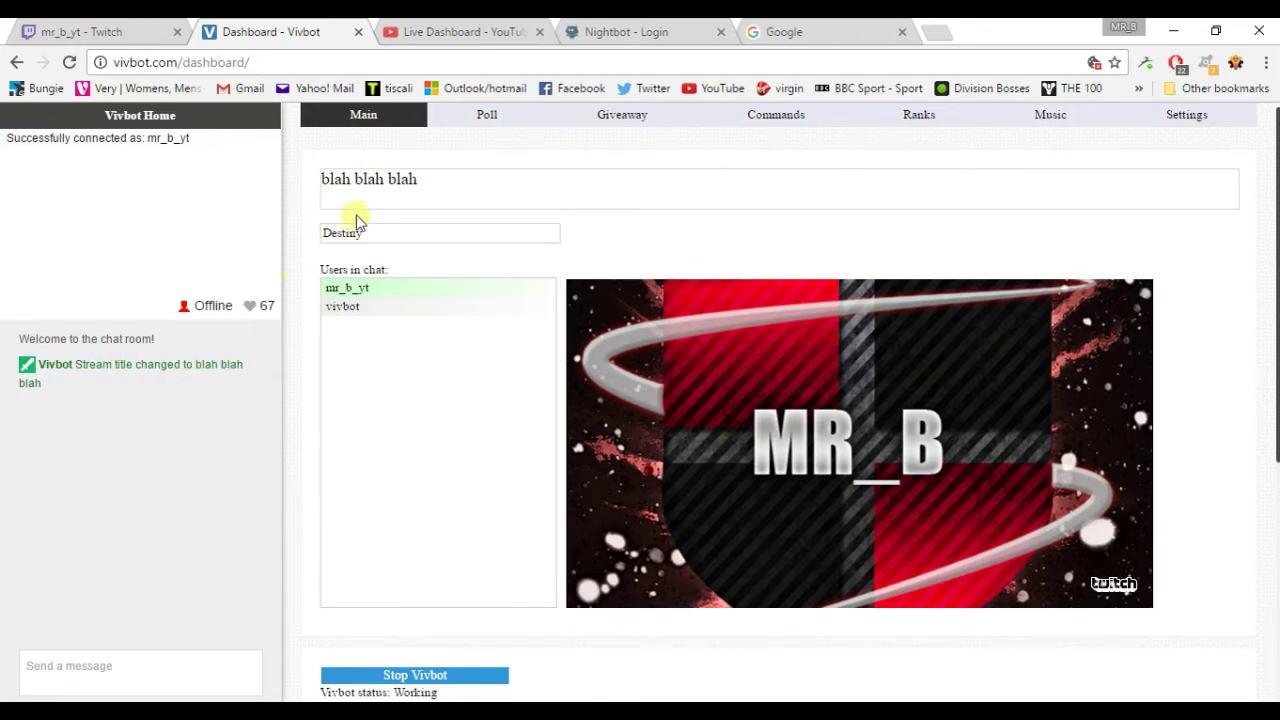
- Reload the Twitch channel page to check its stream title
{"action": "left_click", "coordinate": [92, 32]}
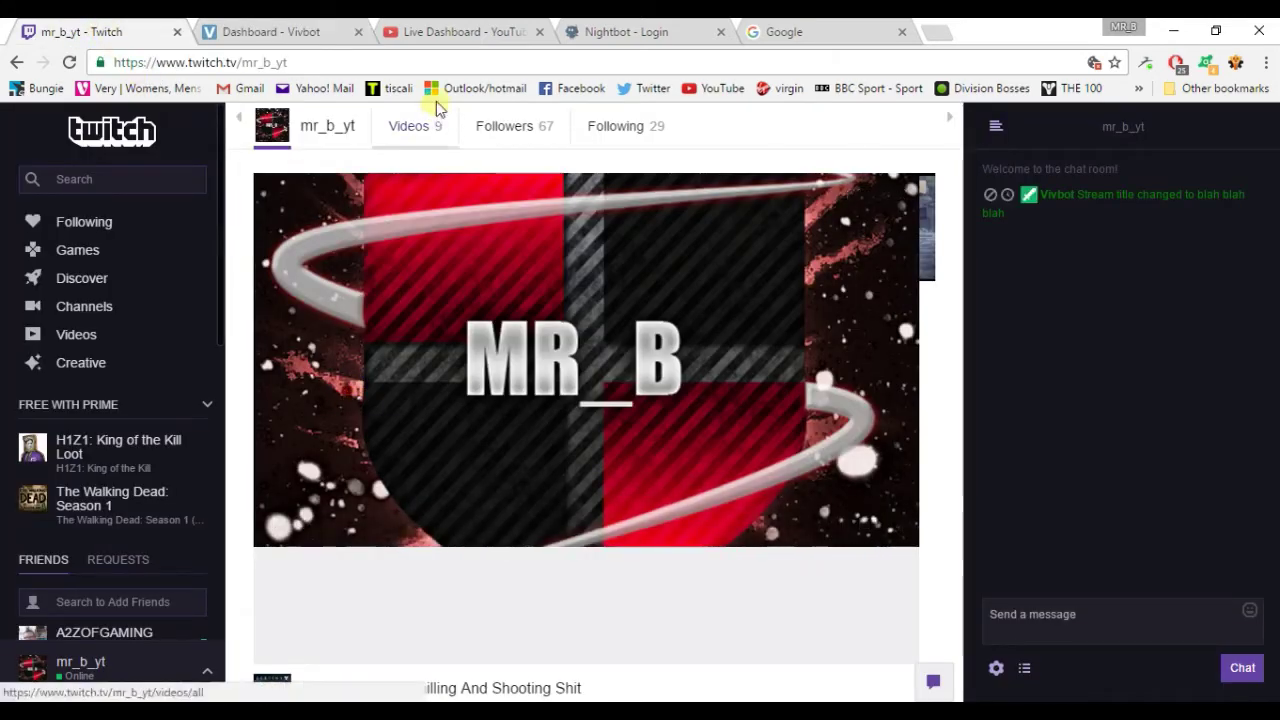
{"action": "left_click", "coordinate": [448, 62]}
{"action": "key", "text": "Home"}
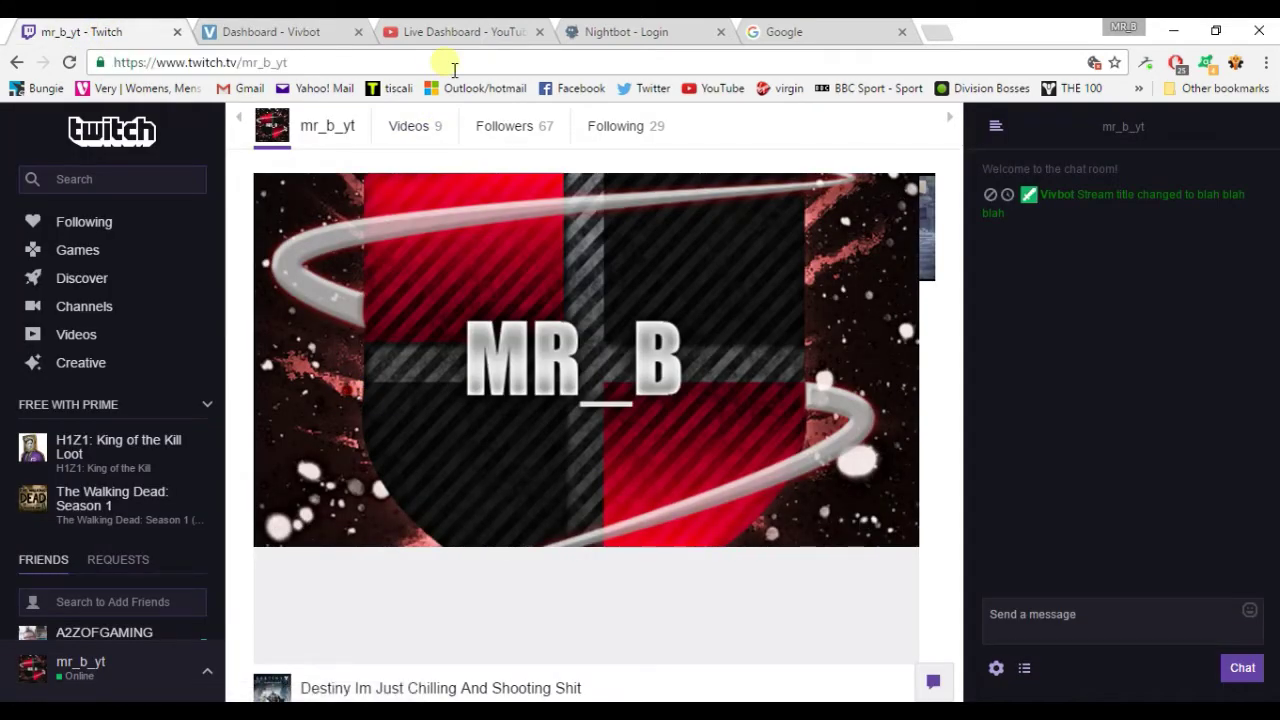
{"action": "key", "text": "Return"}
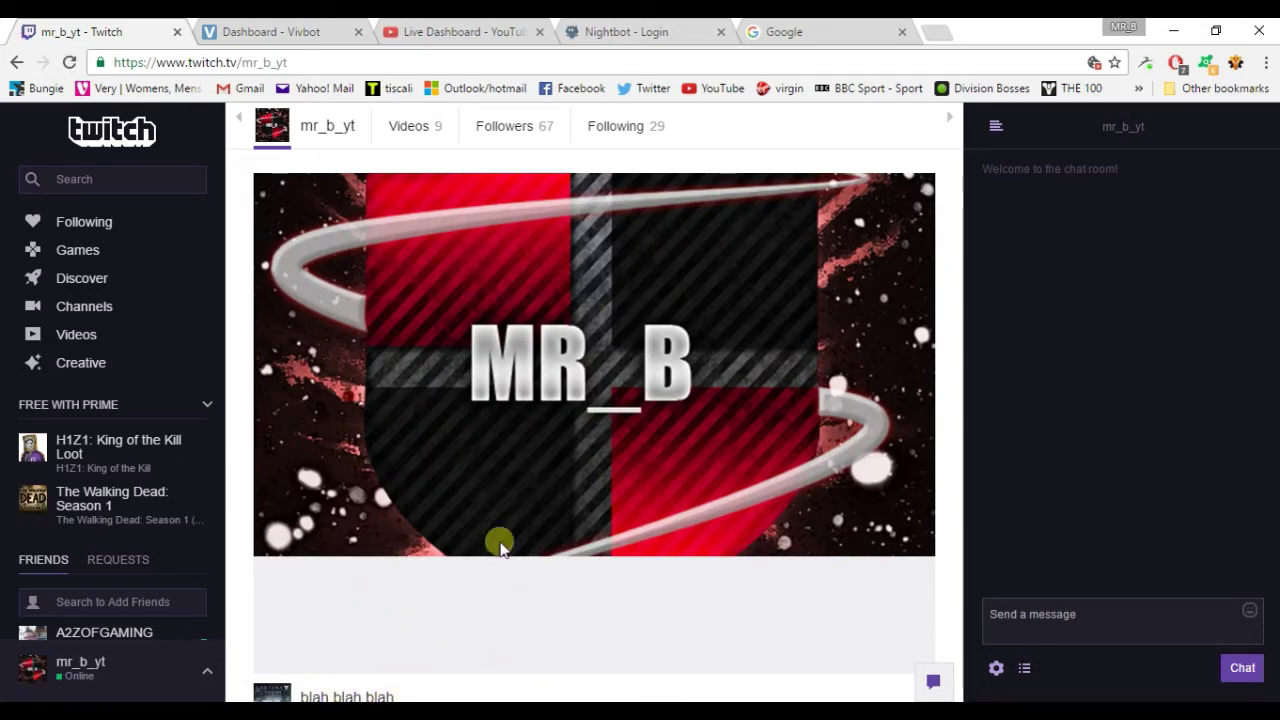
- Return to the Vivbot dashboard and view its poll and giveaway sections
{"action": "left_click", "coordinate": [291, 32]}
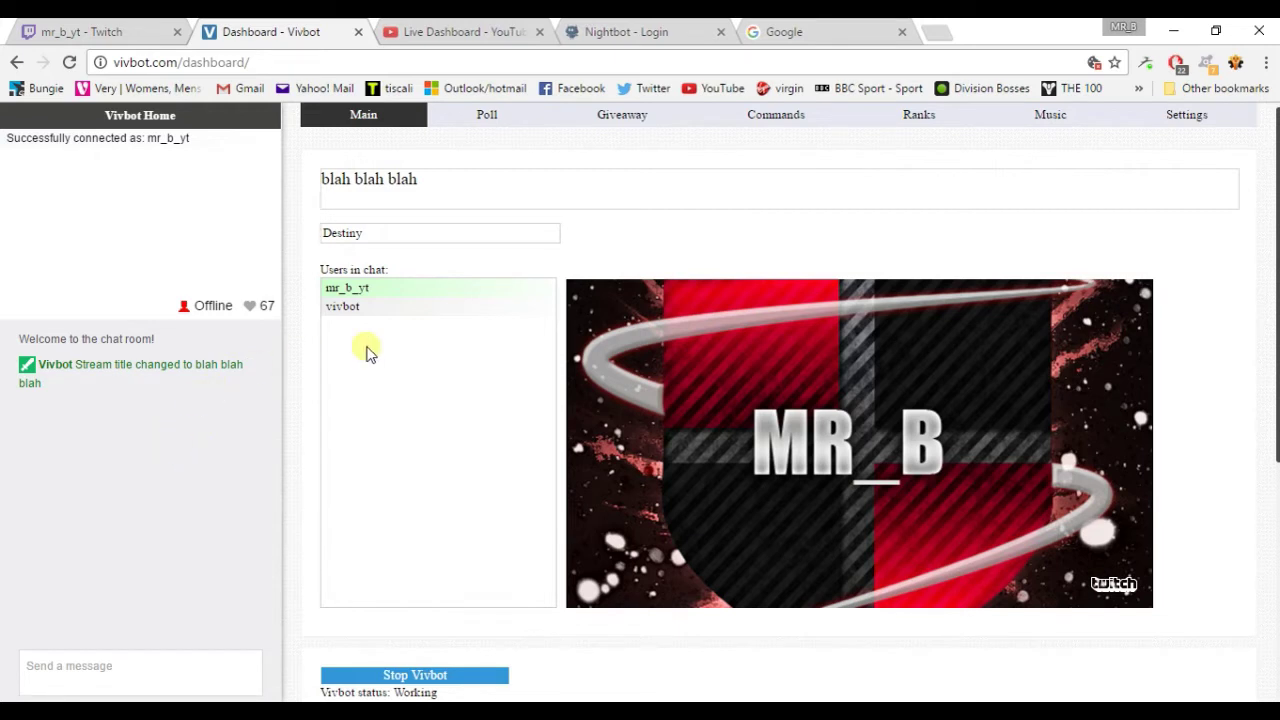
{"action": "left_click", "coordinate": [500, 118]}
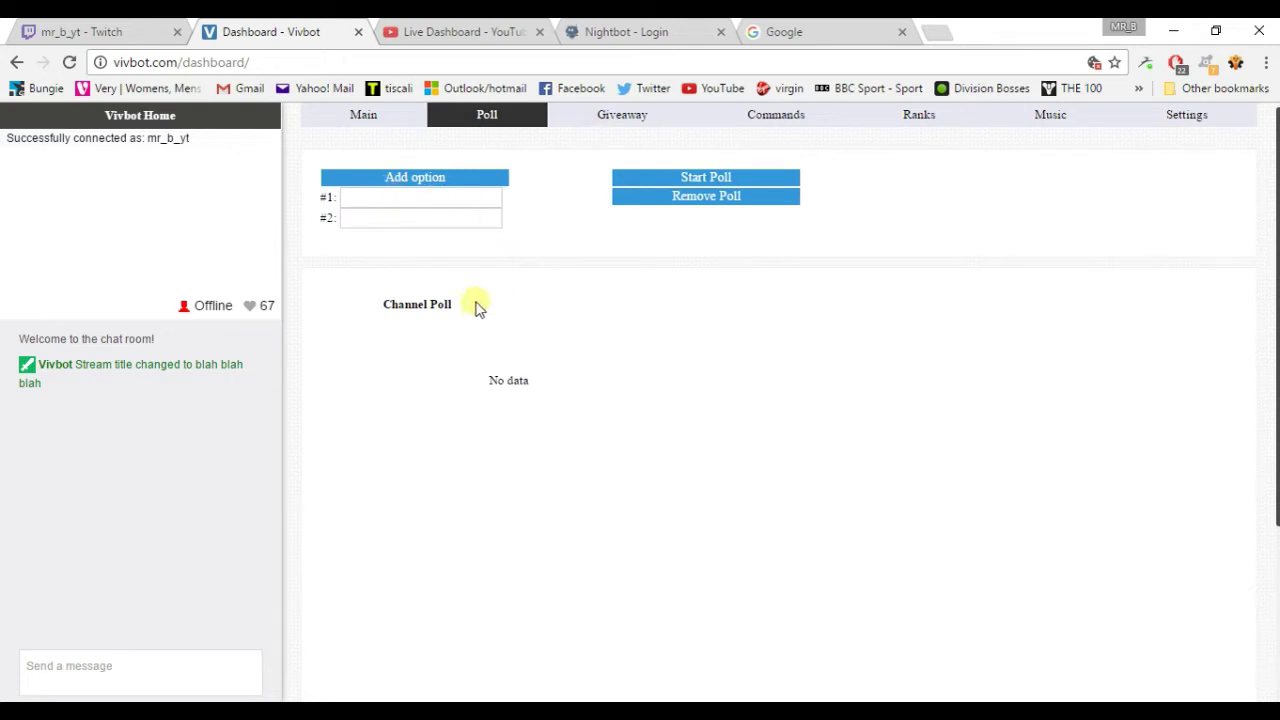
{"action": "left_click", "coordinate": [614, 122]}
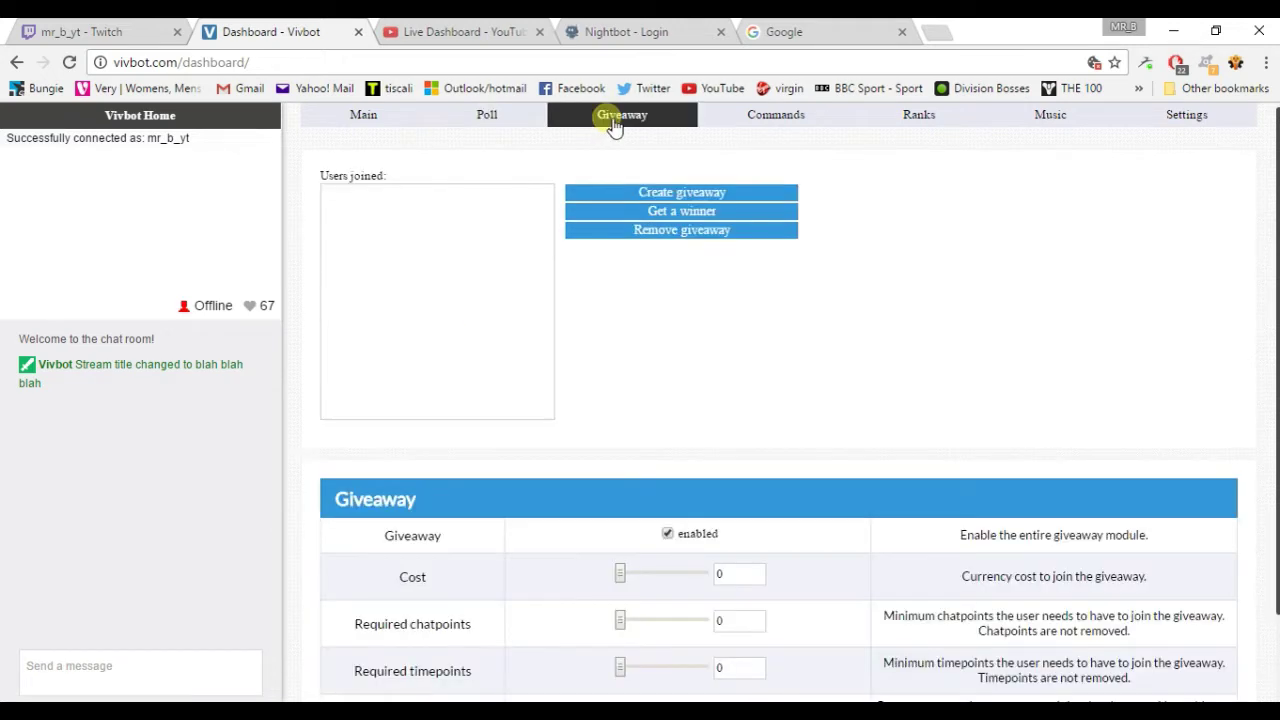
- Delete the existing !psn command from Vivbot's custom commands
{"action": "left_click", "coordinate": [752, 124]}
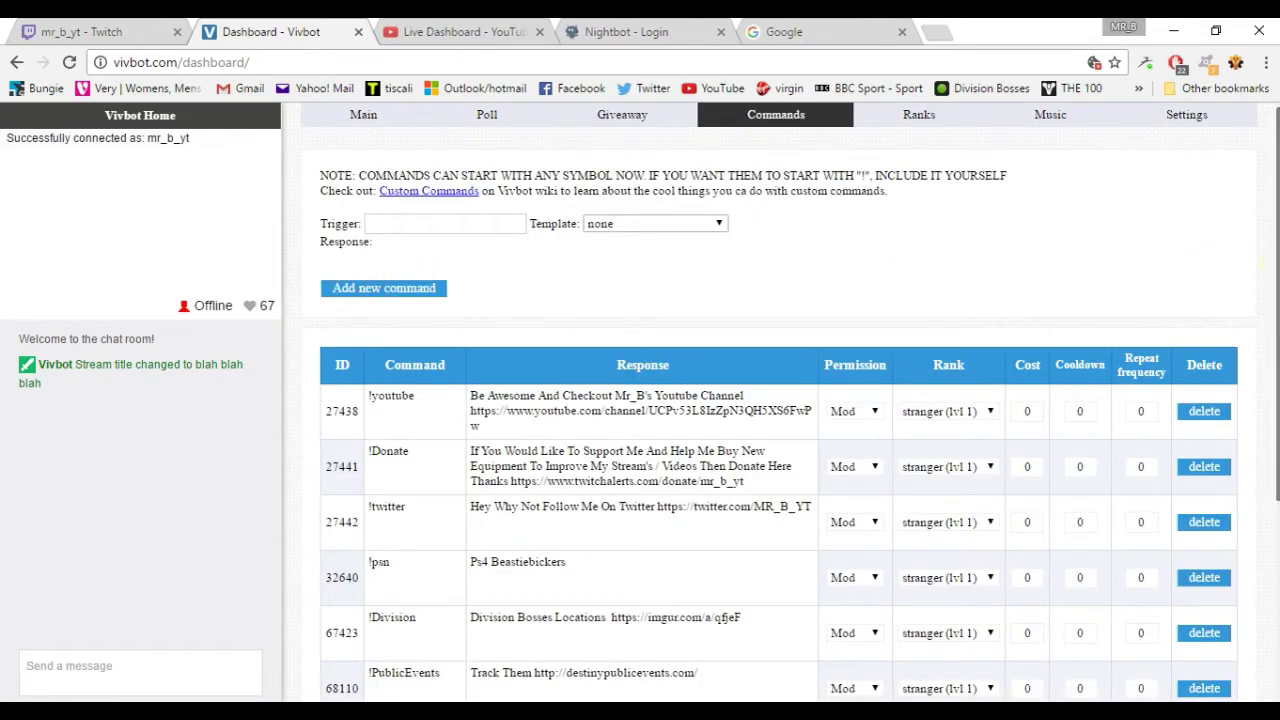
{"action": "scroll", "coordinate": [1185, 350], "scroll_direction": "down", "scroll_amount": 2}
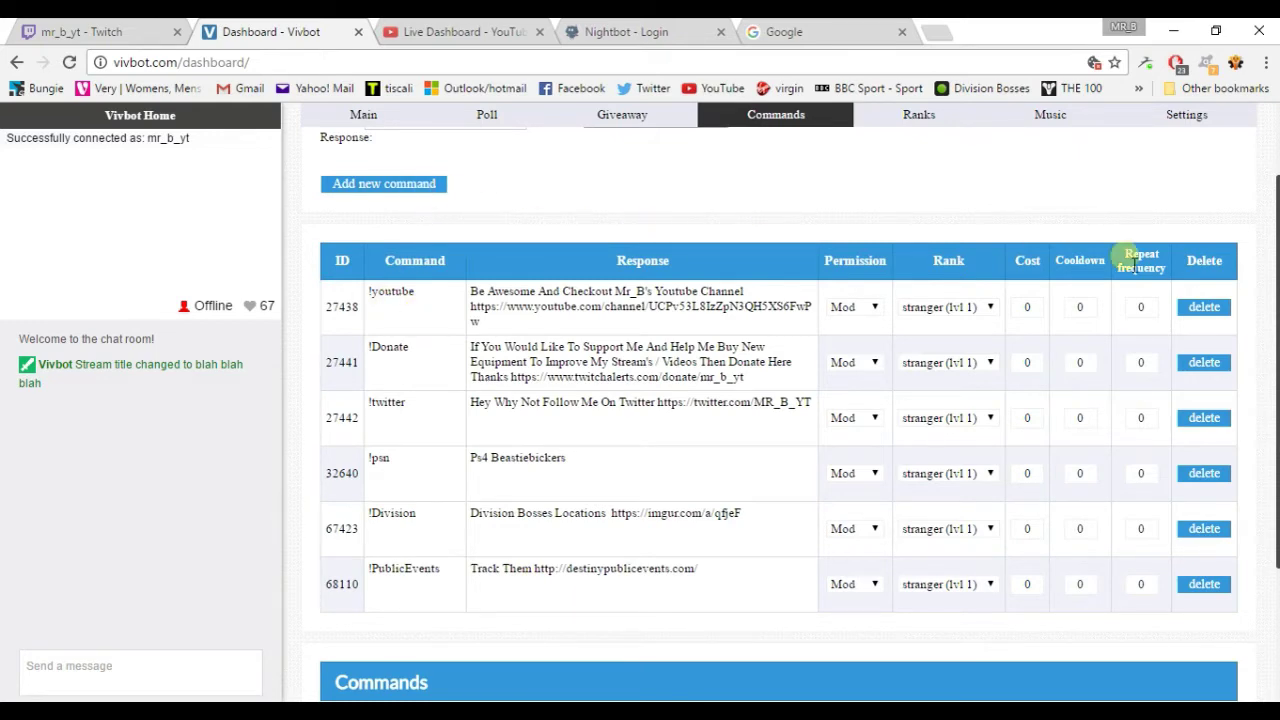
{"action": "scroll", "coordinate": [1277, 258], "scroll_direction": "up", "scroll_amount": 1}
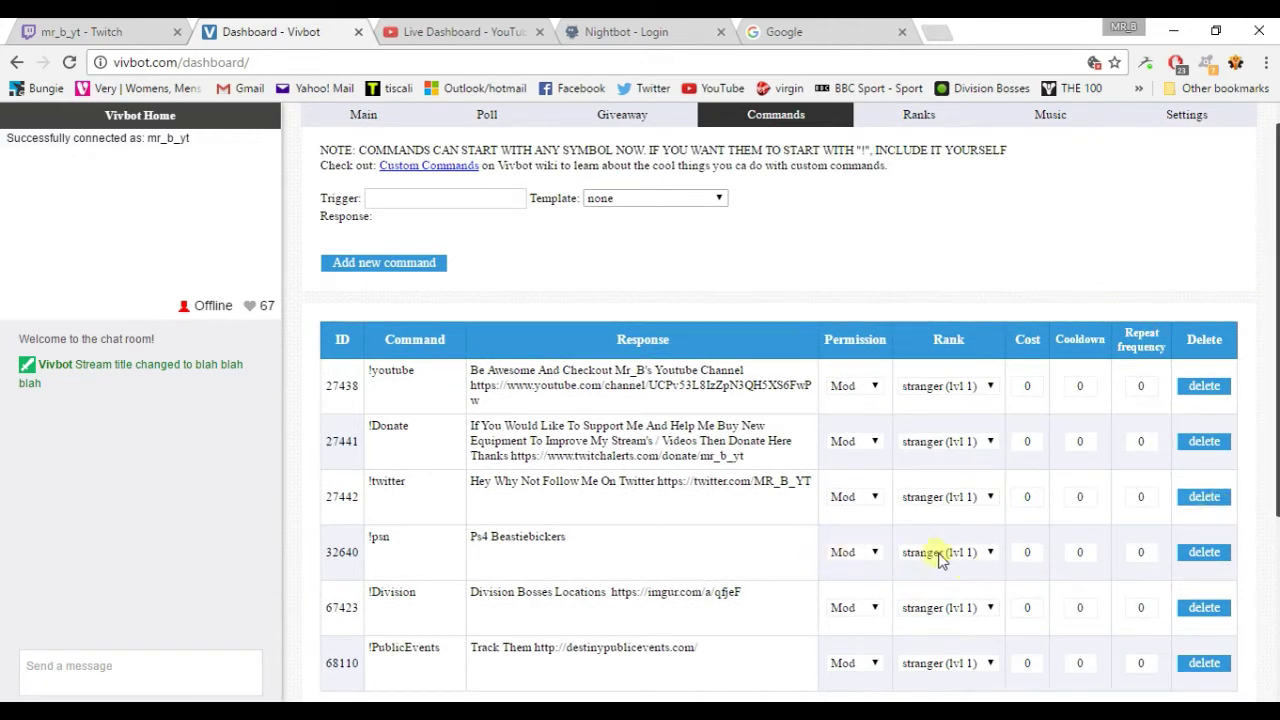
{"action": "left_click", "coordinate": [1204, 553]}
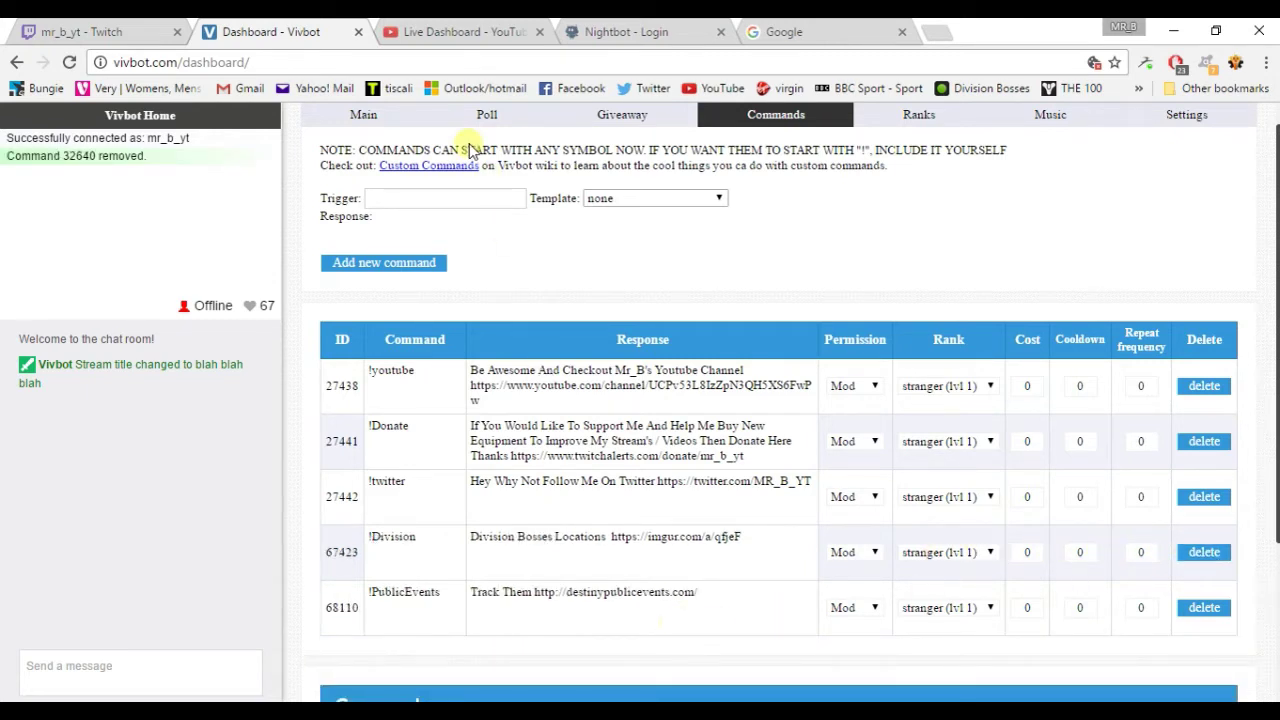
- Add a new custom command with the trigger !Psn and no template
{"action": "left_click", "coordinate": [445, 205]}
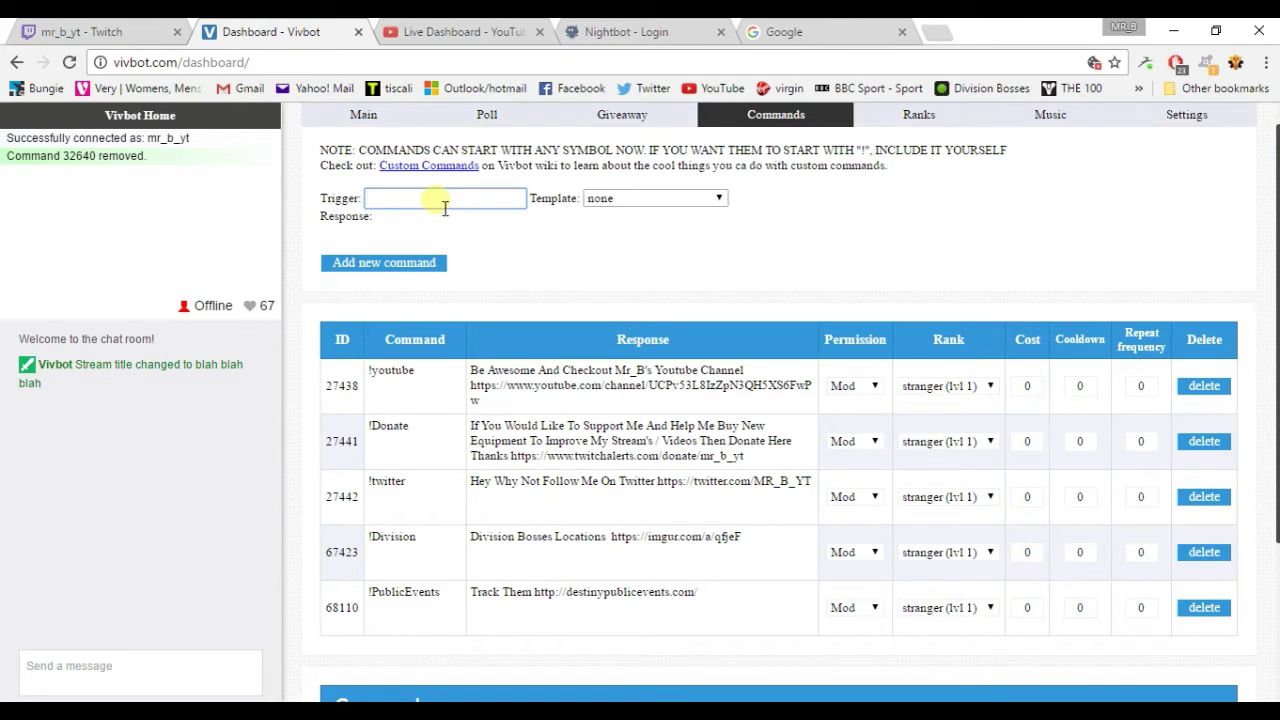
{"action": "type", "text": "!"}
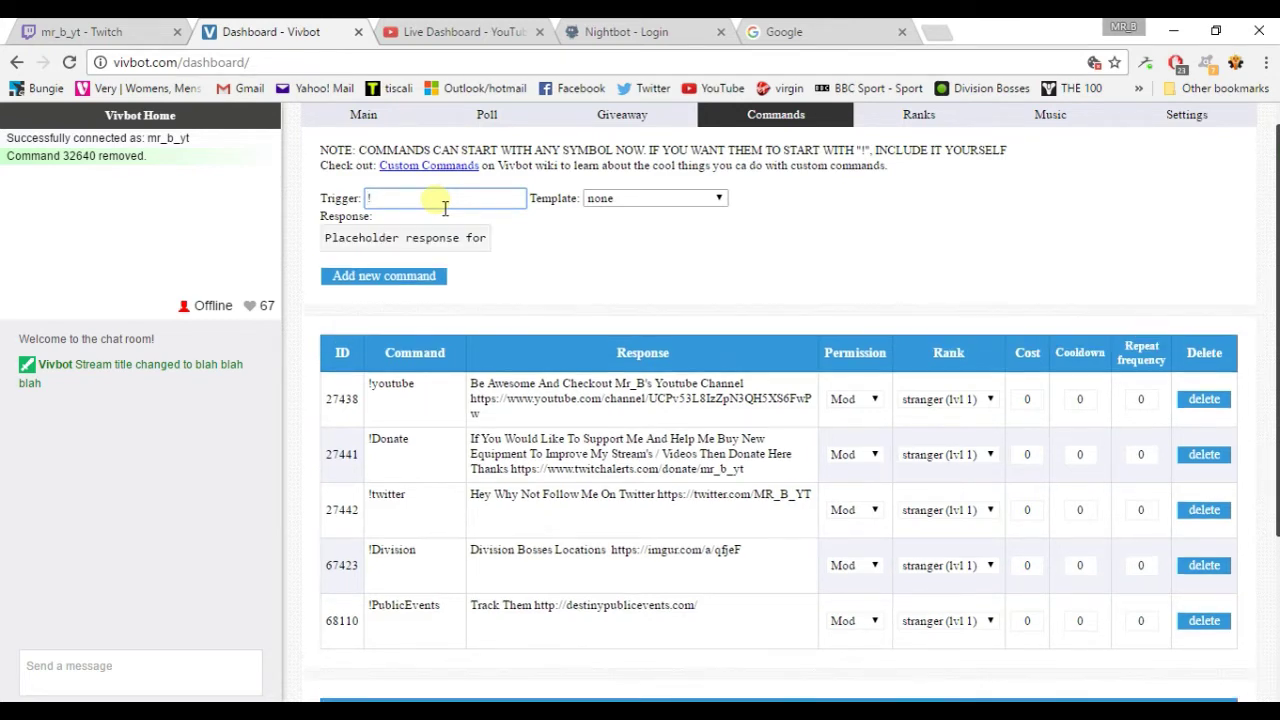
{"action": "type", "text": "Psn"}
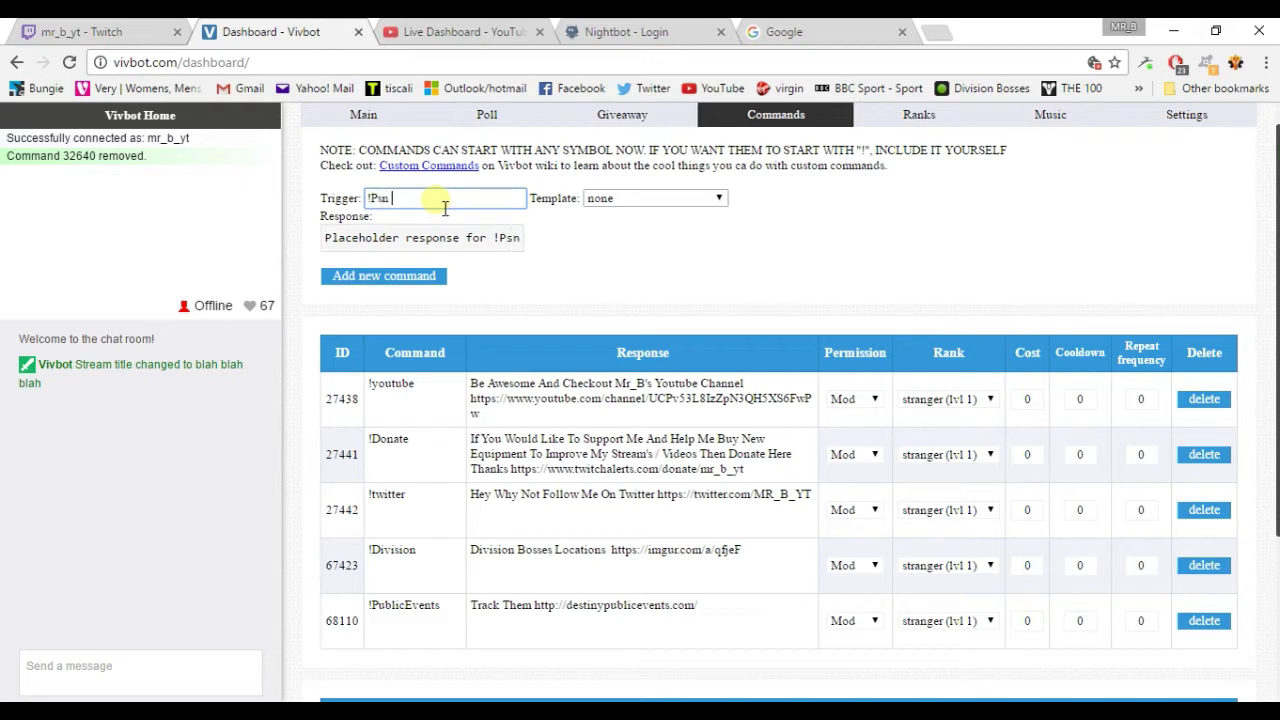
{"action": "left_click", "coordinate": [411, 283]}
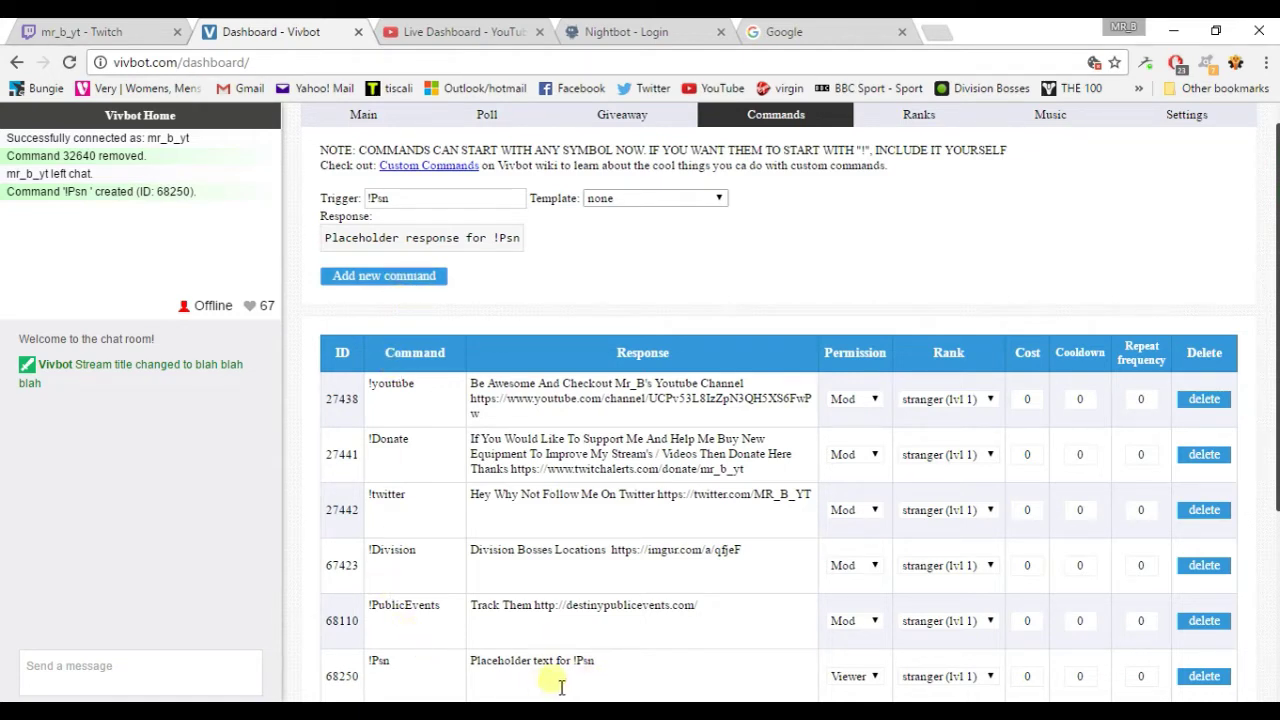
- Replace the placeholder response of the !Psn command with the streamer's PSN username
{"action": "left_click_drag", "start_coordinate": [475, 661], "coordinate": [634, 686]}
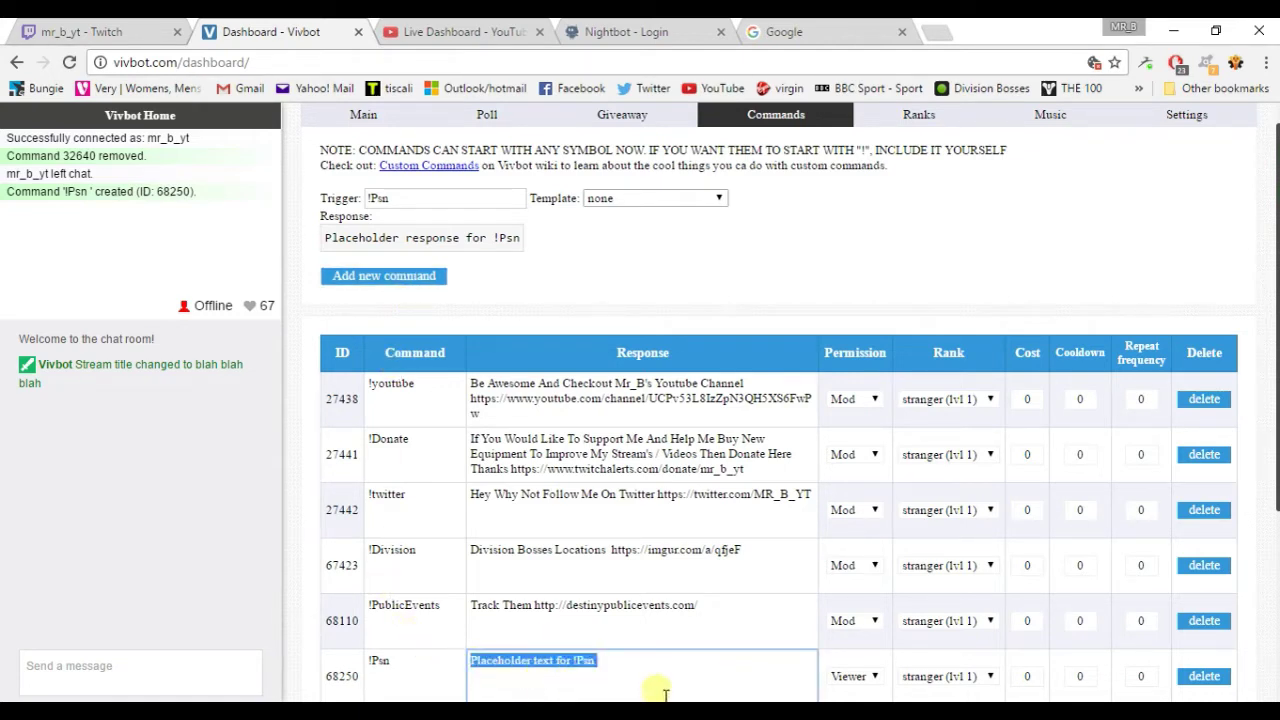
{"action": "type", "text": "BeastieBi"}
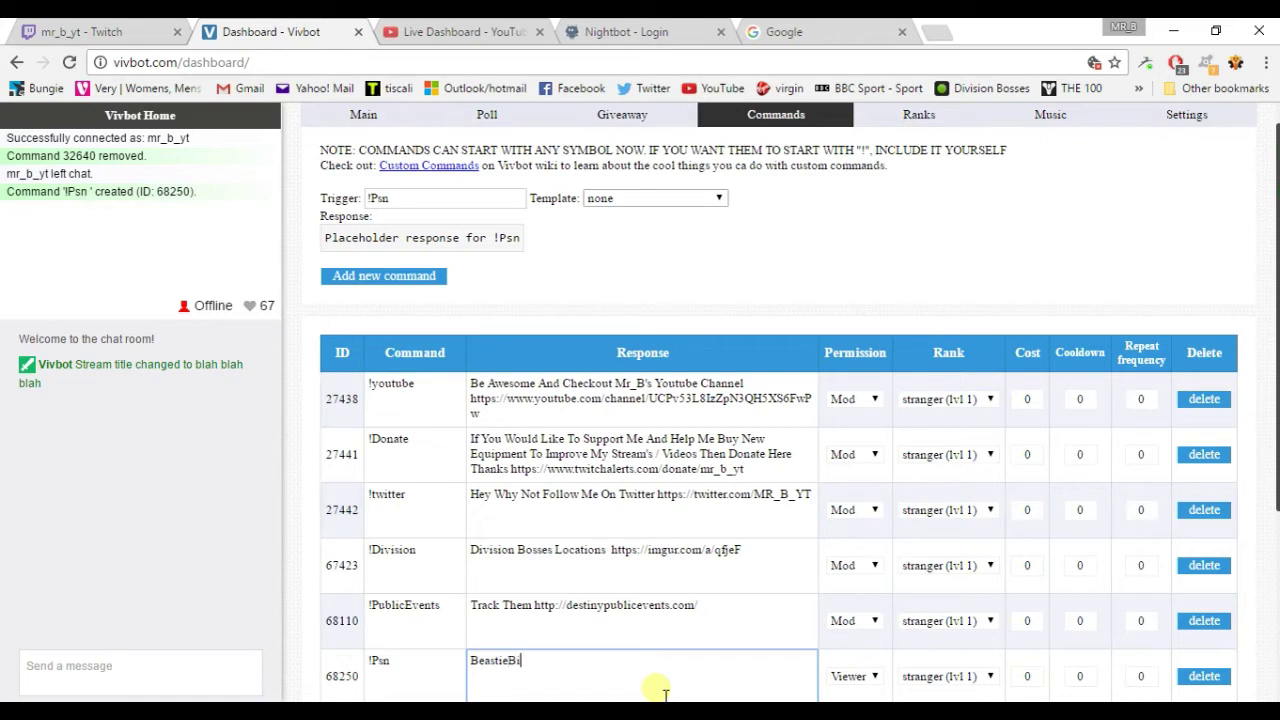
{"action": "type", "text": "ckersd"}
{"action": "left_click", "coordinate": [870, 677]}
- Set the permission of the !Psn command to Mod
{"action": "left_click", "coordinate": [873, 677]}
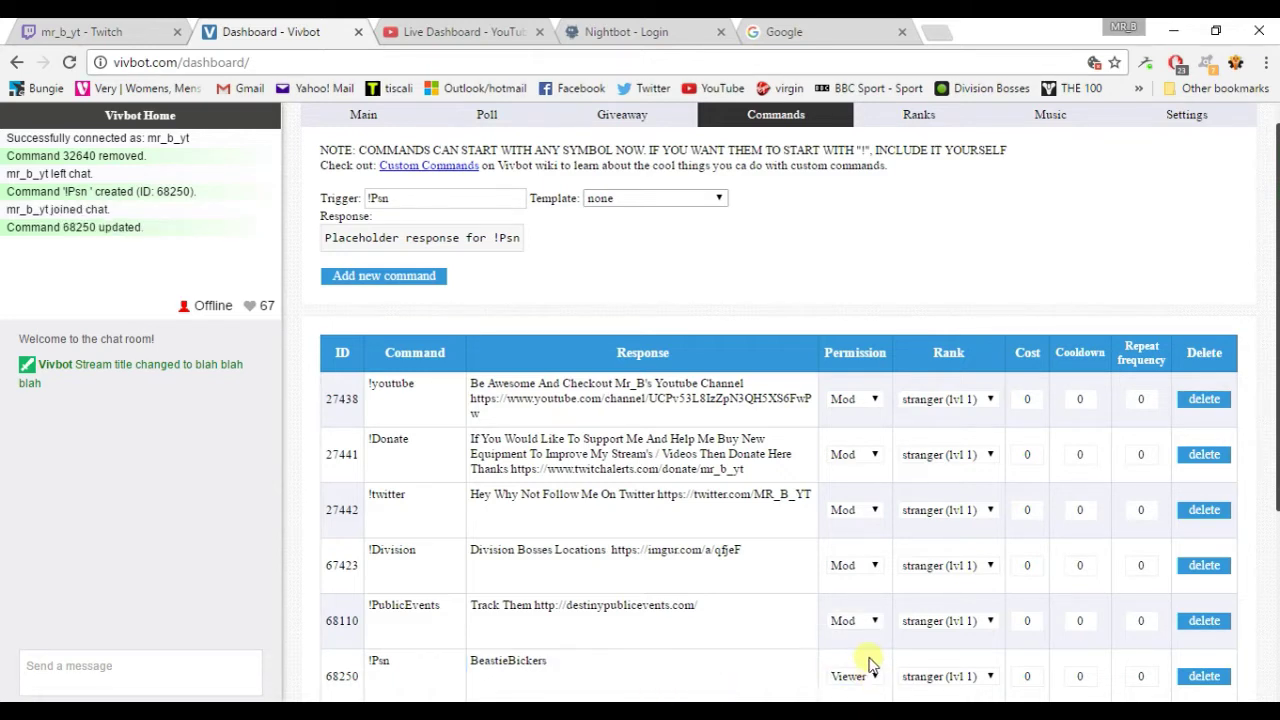
{"action": "left_click", "coordinate": [873, 677]}
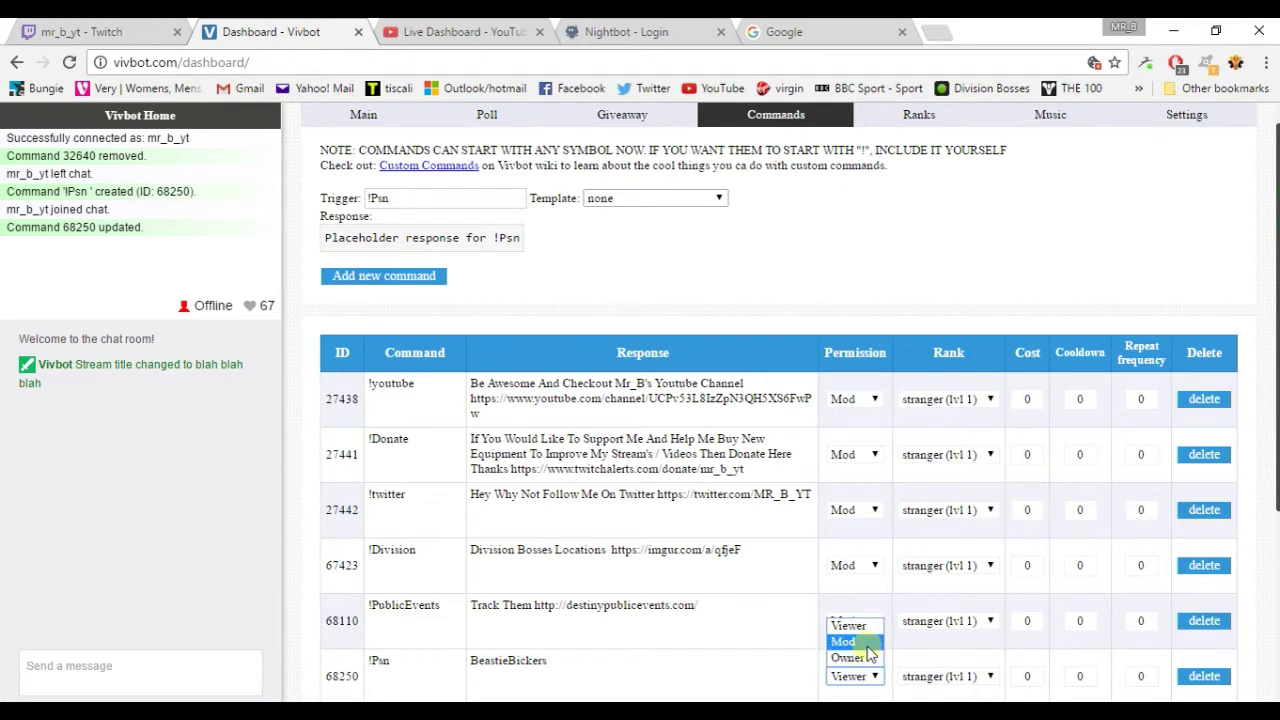
{"action": "left_click", "coordinate": [858, 641]}
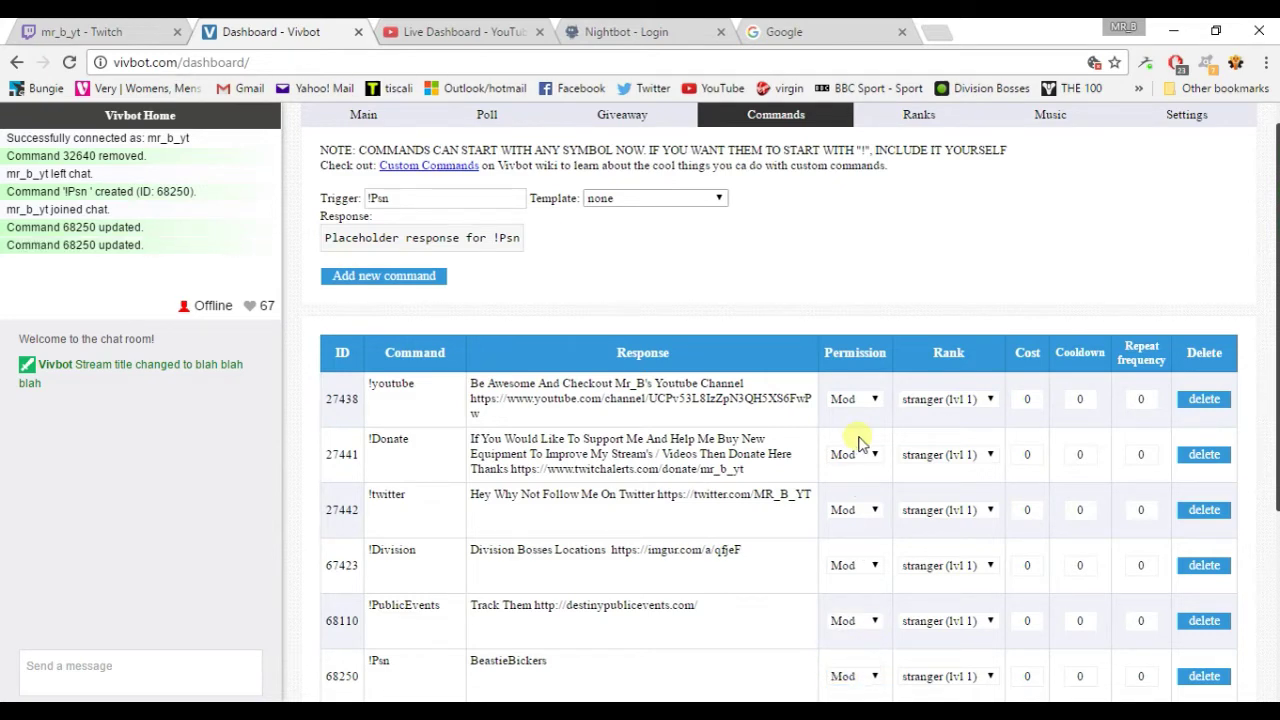
- Switch to the Twitch channel page and send !psn in the channel chat to test the command
{"action": "scroll", "coordinate": [780, 410], "scroll_direction": "down", "scroll_amount": 1}
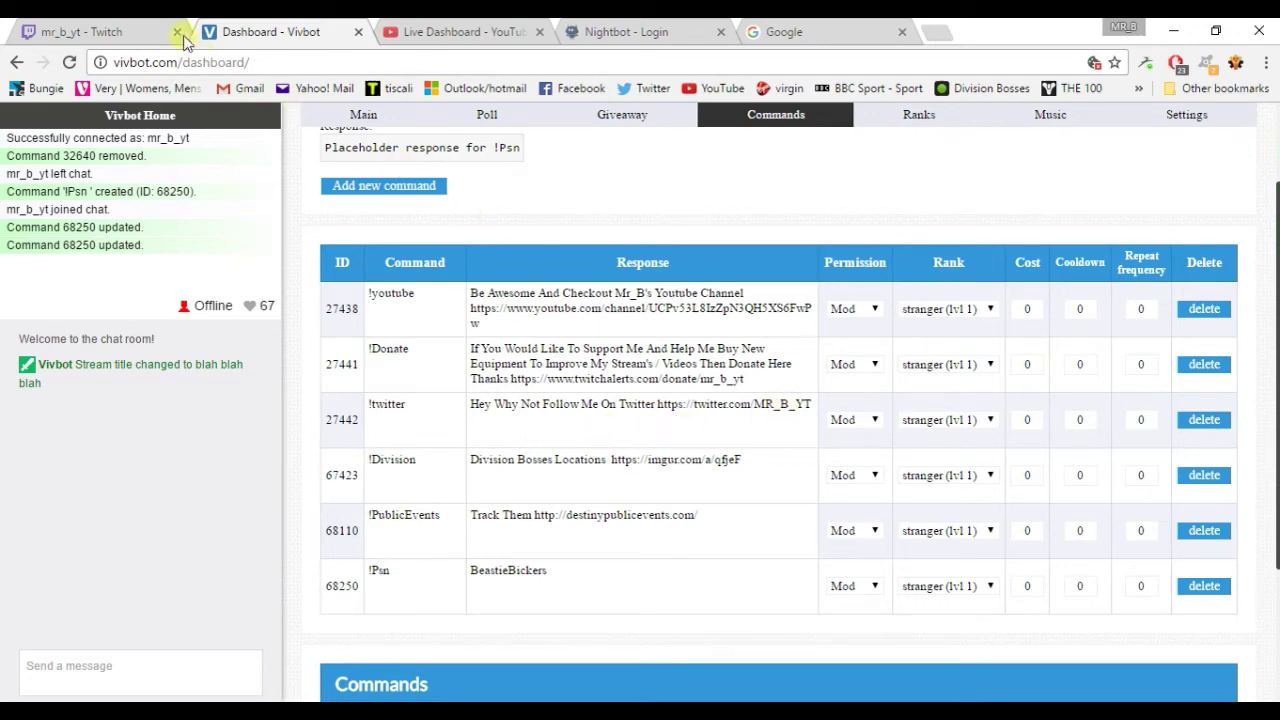
{"action": "left_click", "coordinate": [150, 34]}
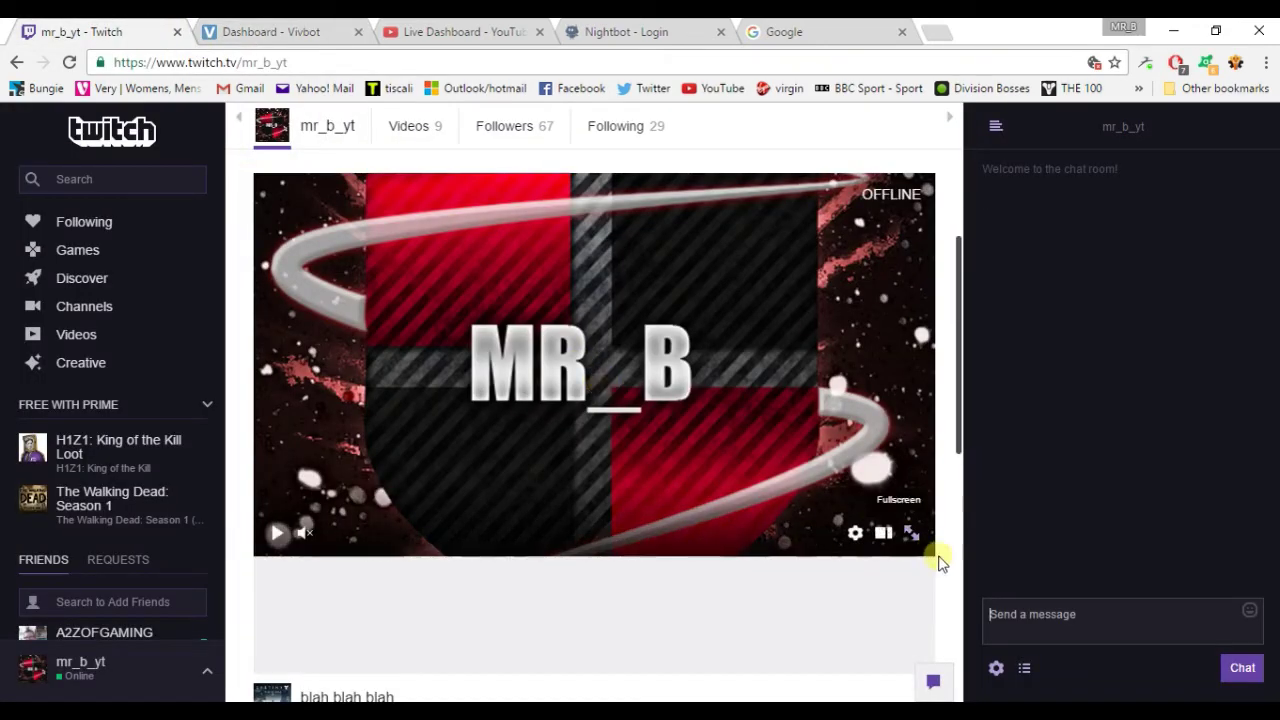
{"action": "left_click", "coordinate": [997, 605]}
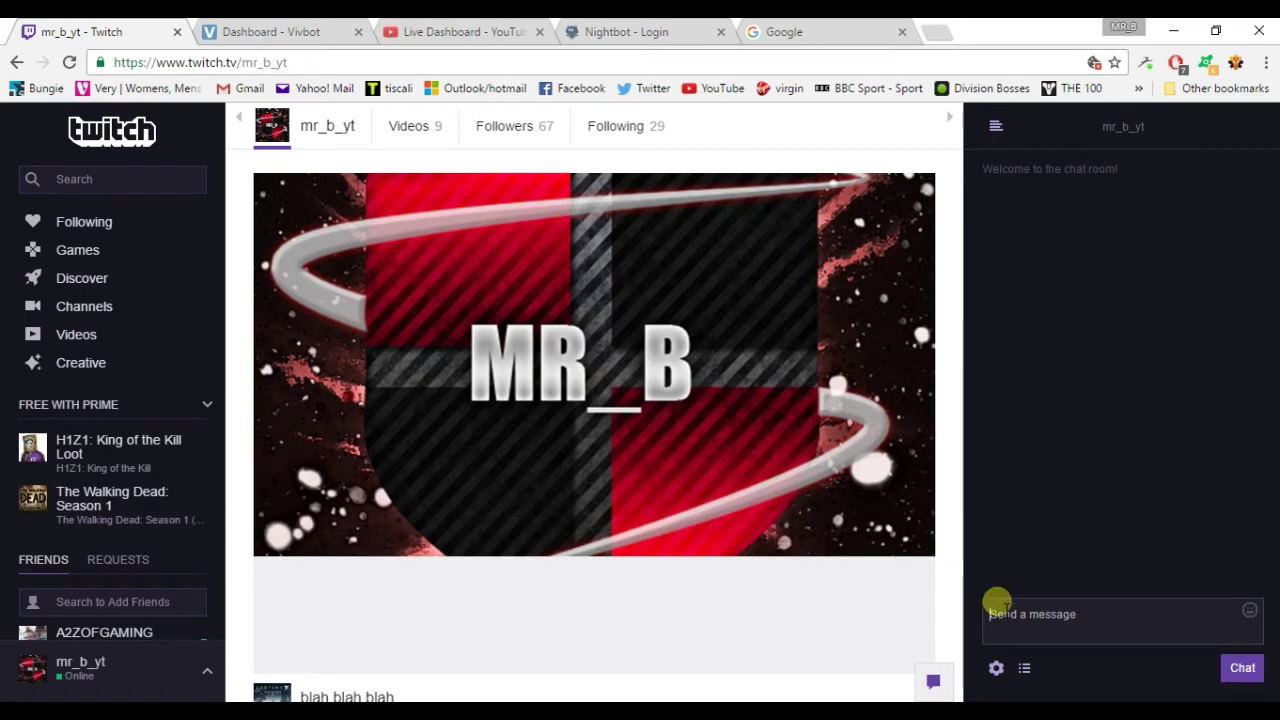
{"action": "type", "text": "!psn"}
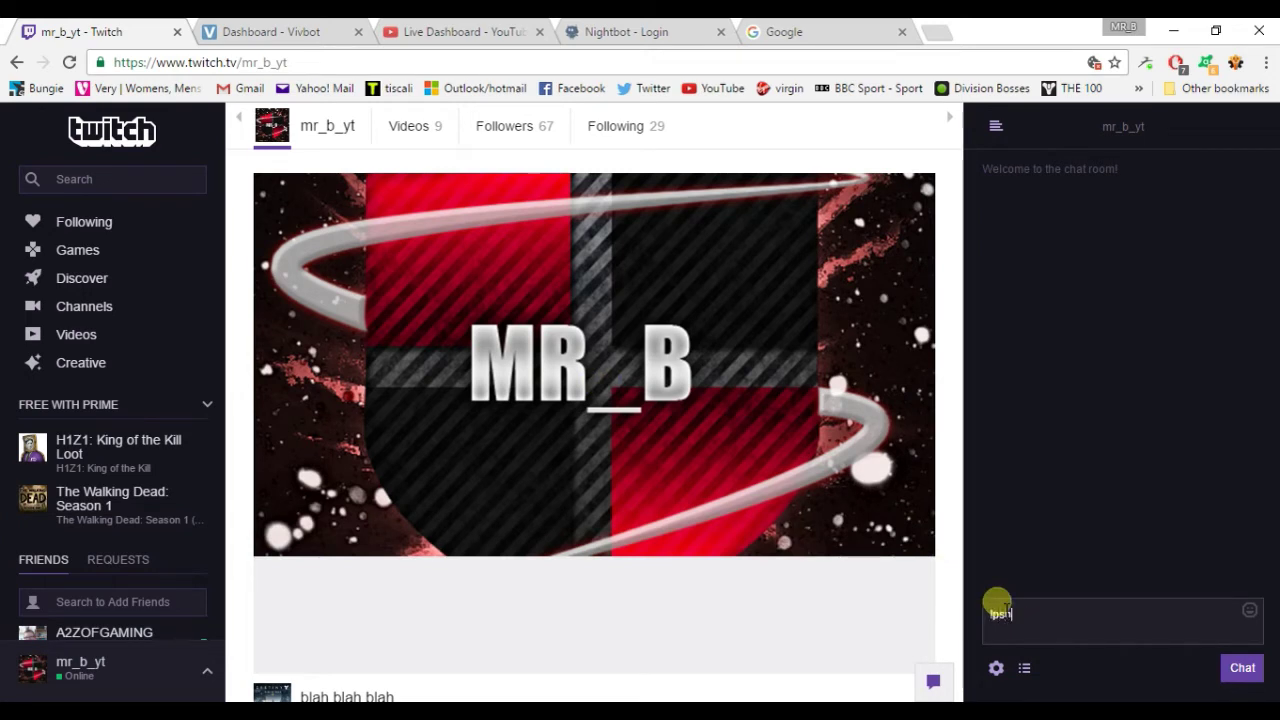
{"action": "key", "text": "Return"}
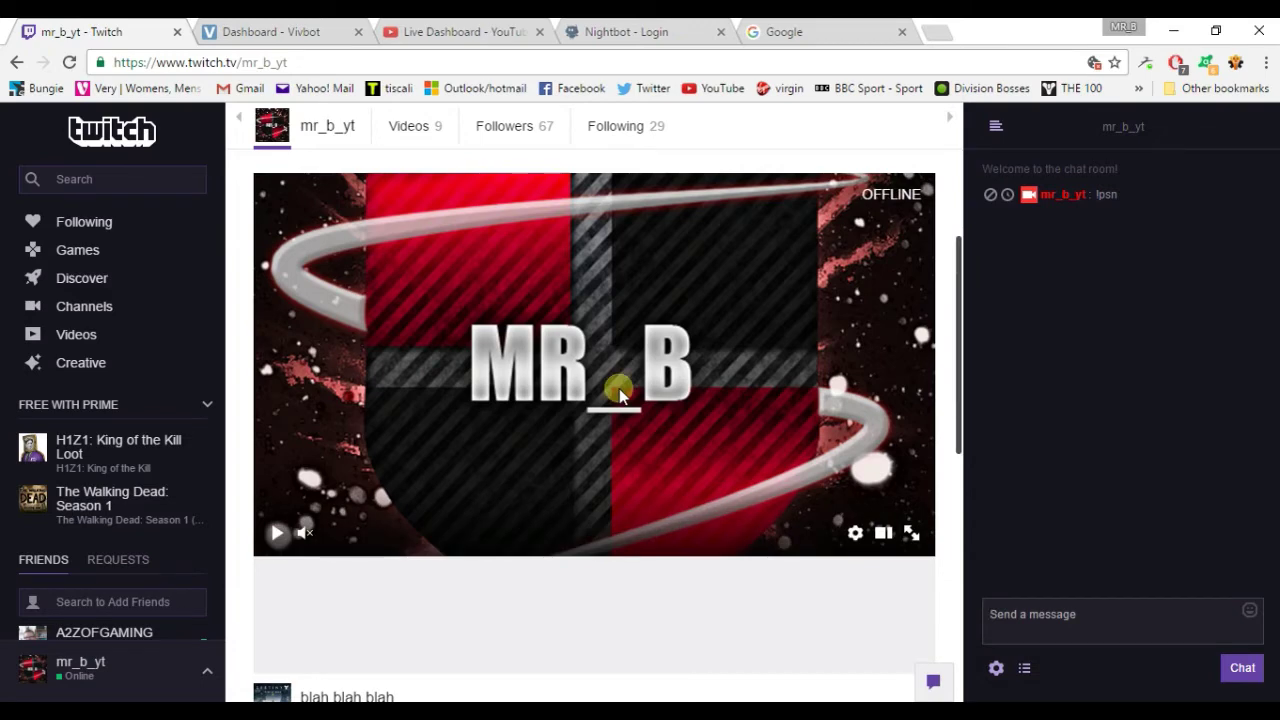
- Check the command triggers on the Vivbot dashboard, then send !Psn and !twitter in the Twitch channel chat
{"action": "left_click", "coordinate": [291, 36]}
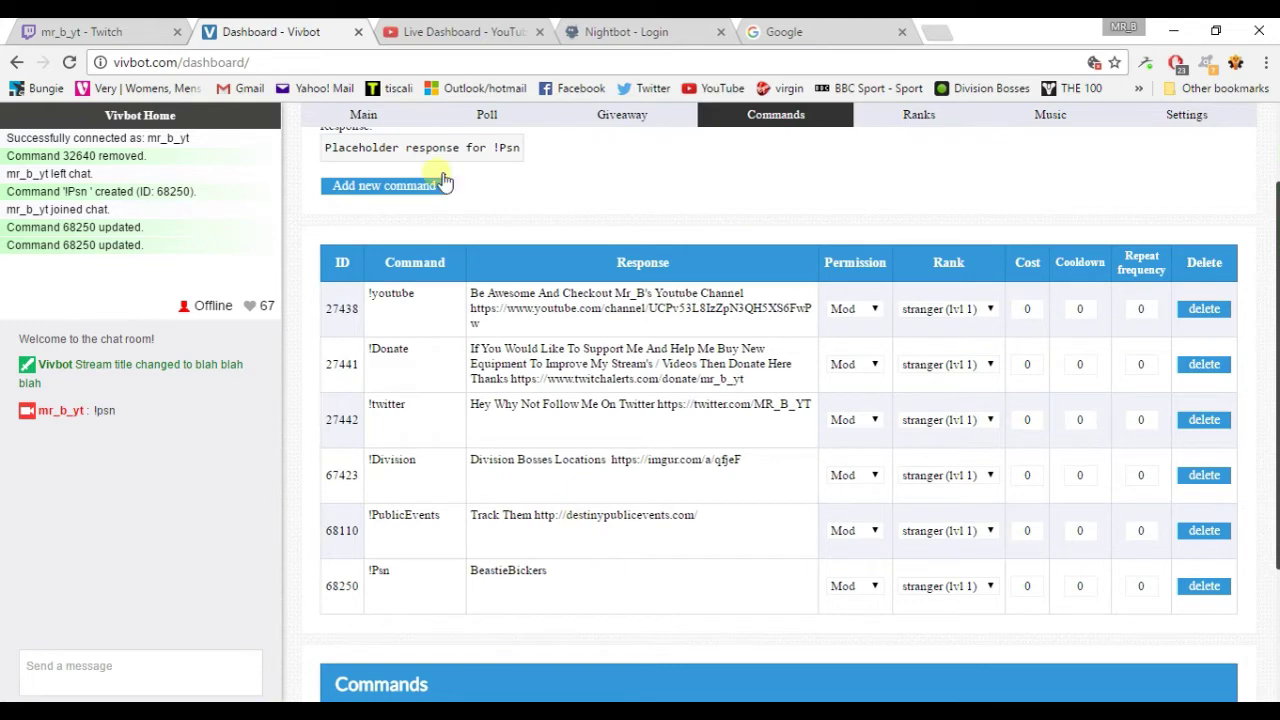
{"action": "left_click", "coordinate": [130, 32]}
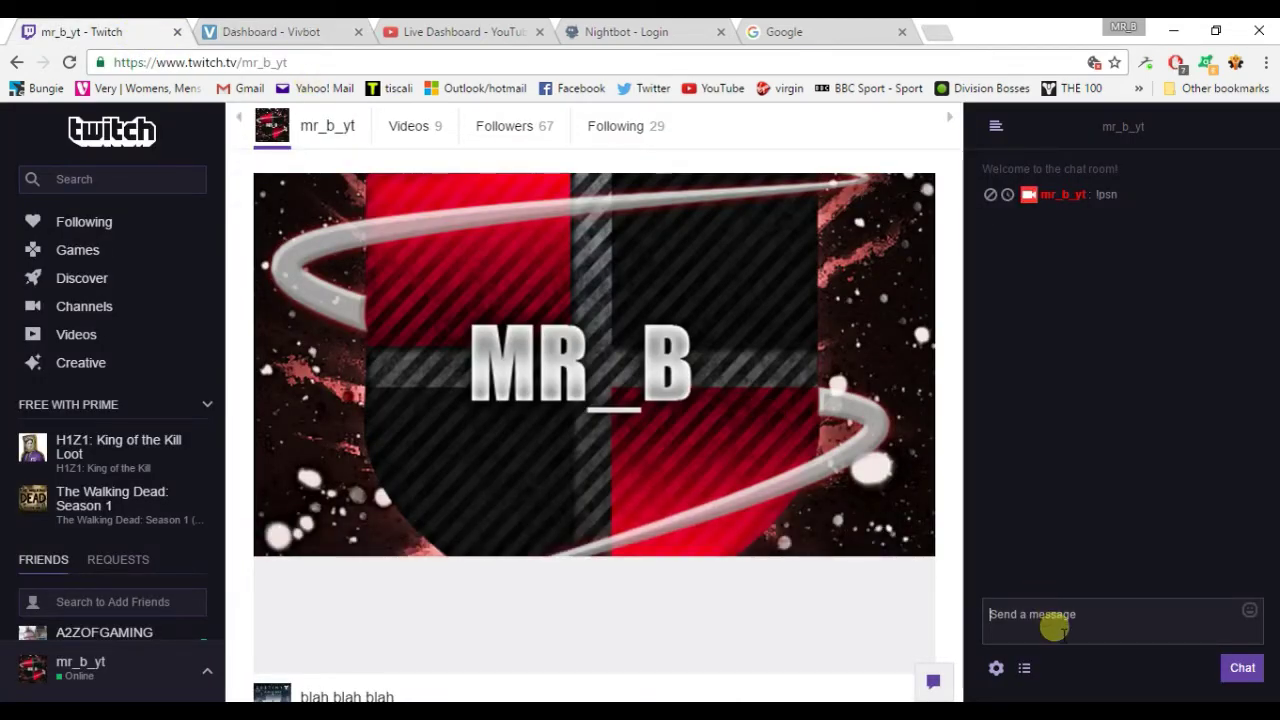
{"action": "type", "text": "!Psn"}
{"action": "key", "text": "Return"}
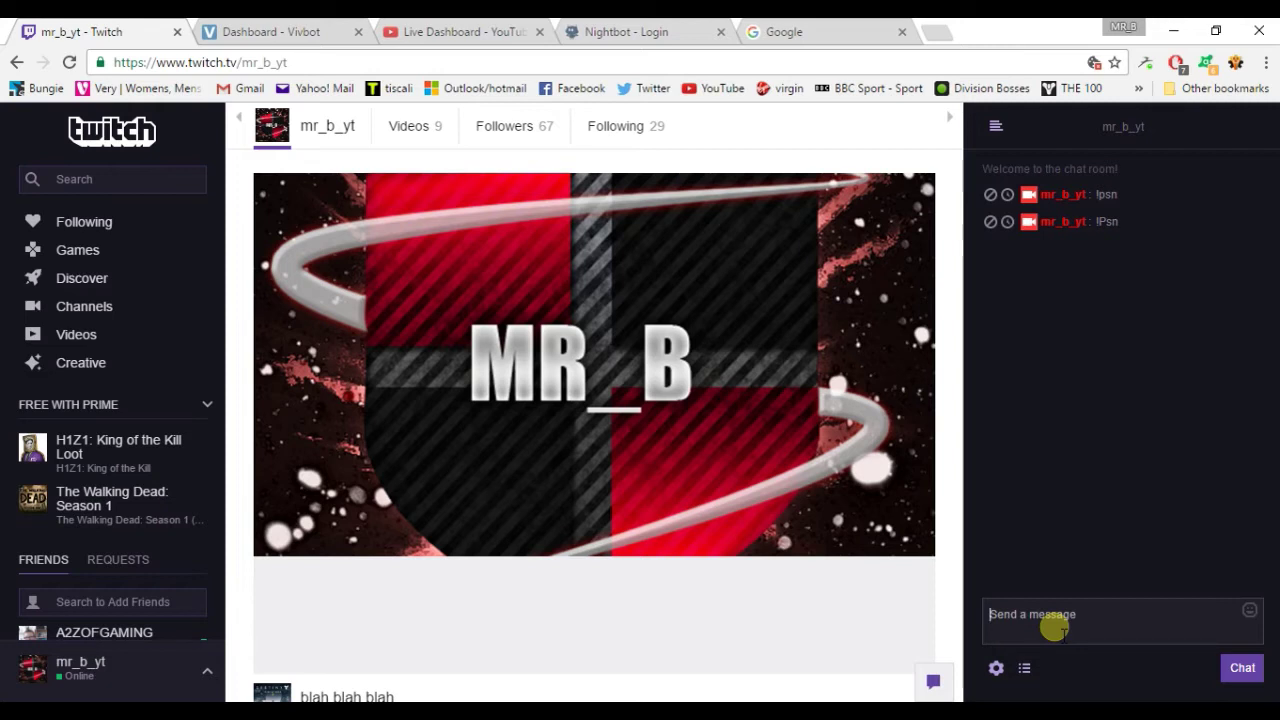
{"action": "type", "text": "!twitter"}
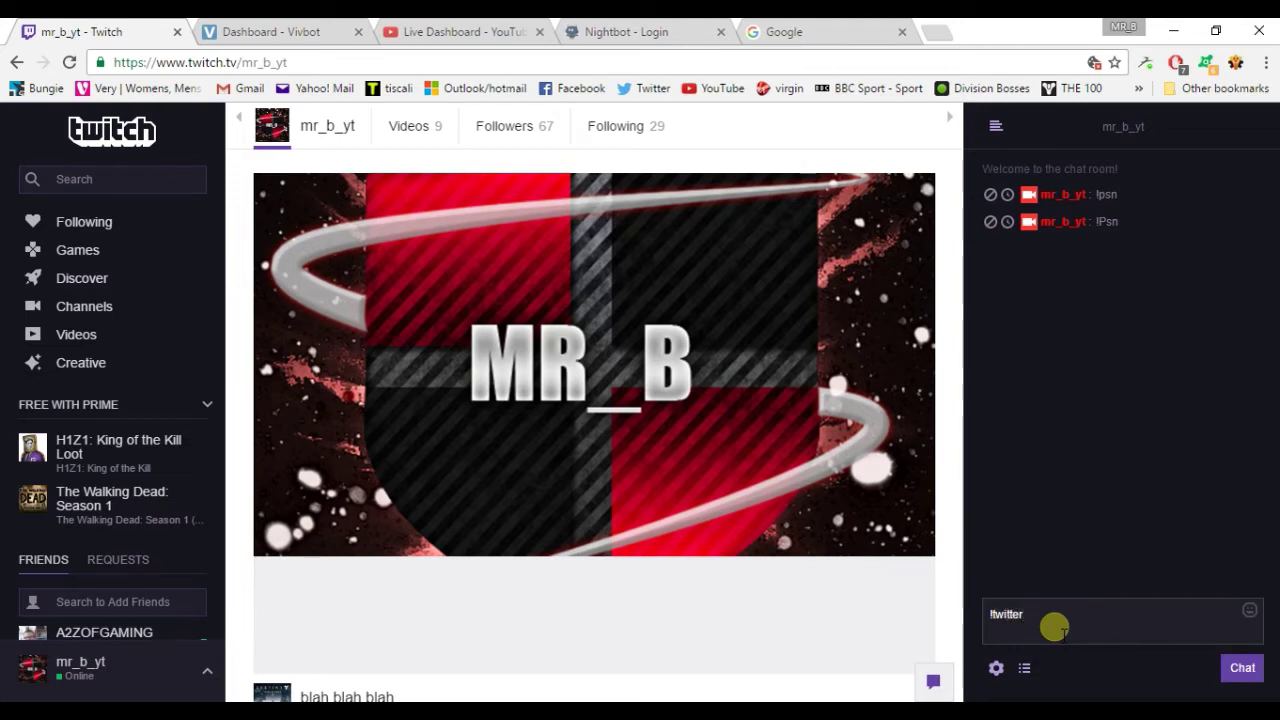
{"action": "key", "text": "Return"}
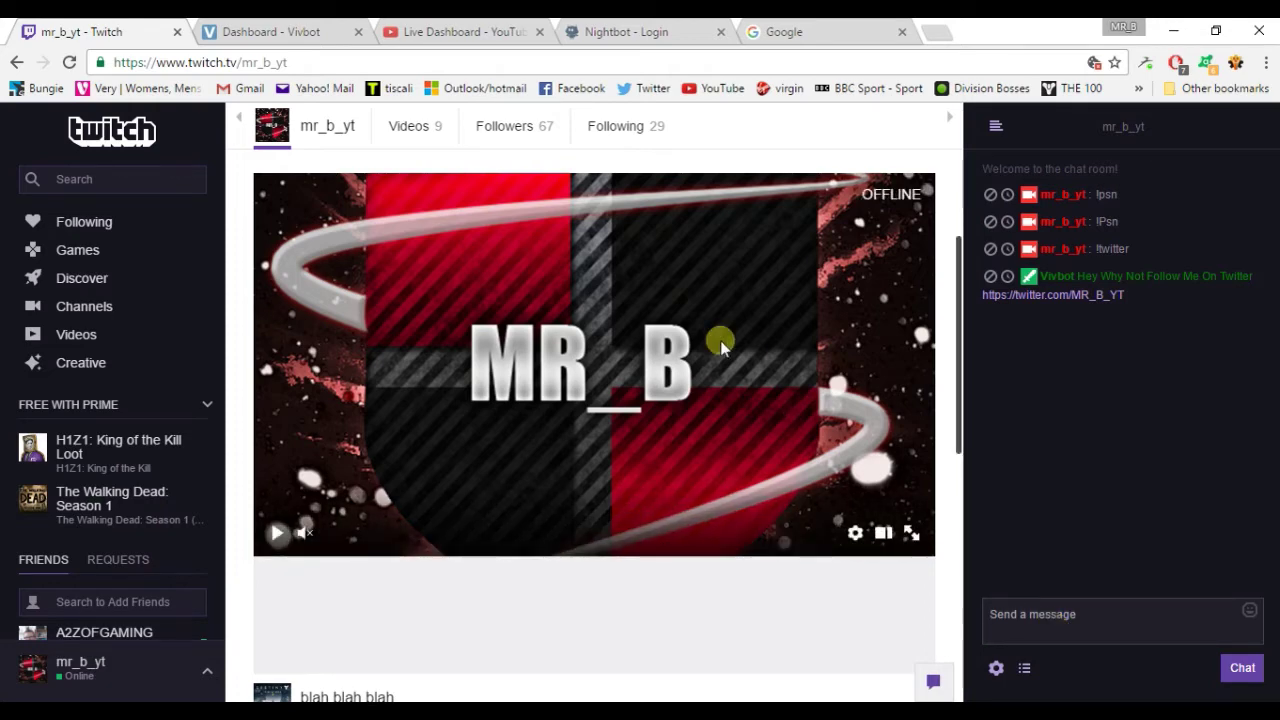
- Enable !leaderboard and all ranks commands in Vivbot's rank settings
{"action": "key", "text": "ctrl+Tab"}
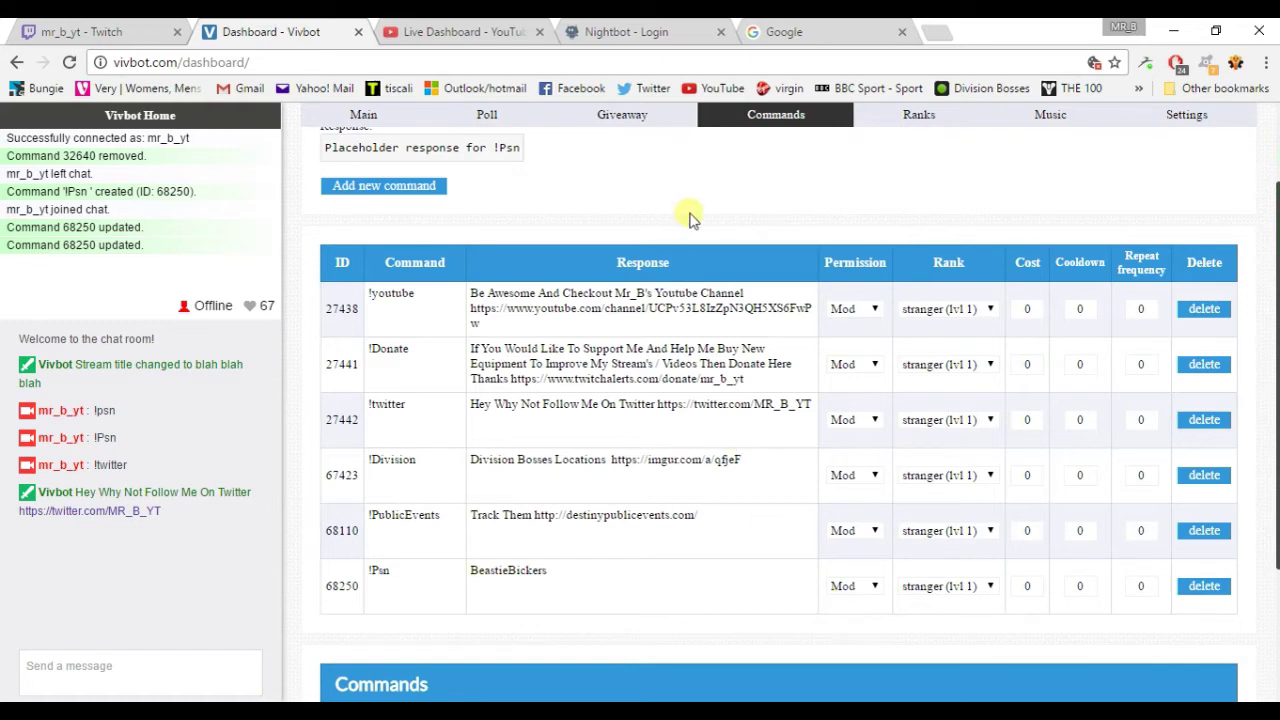
{"action": "left_click", "coordinate": [913, 117]}
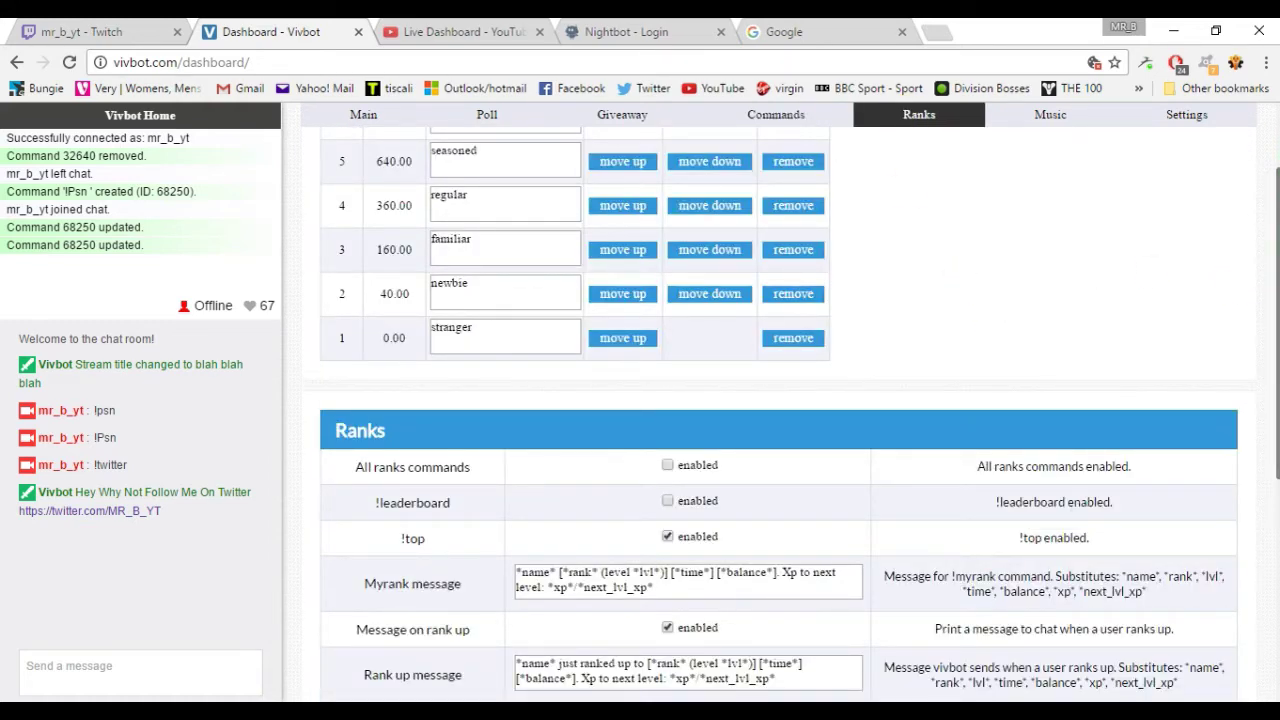
{"action": "scroll", "coordinate": [798, 416], "scroll_direction": "up", "scroll_amount": 1}
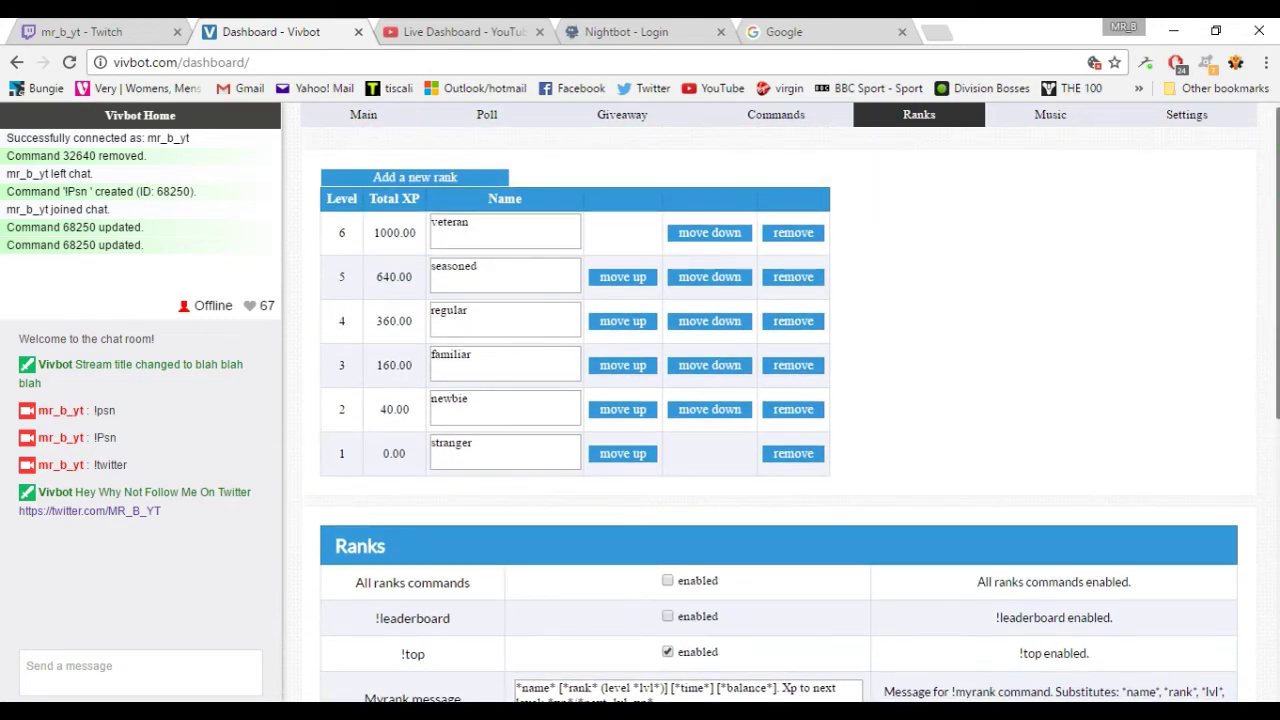
{"action": "scroll", "coordinate": [1165, 410], "scroll_direction": "down", "scroll_amount": 3}
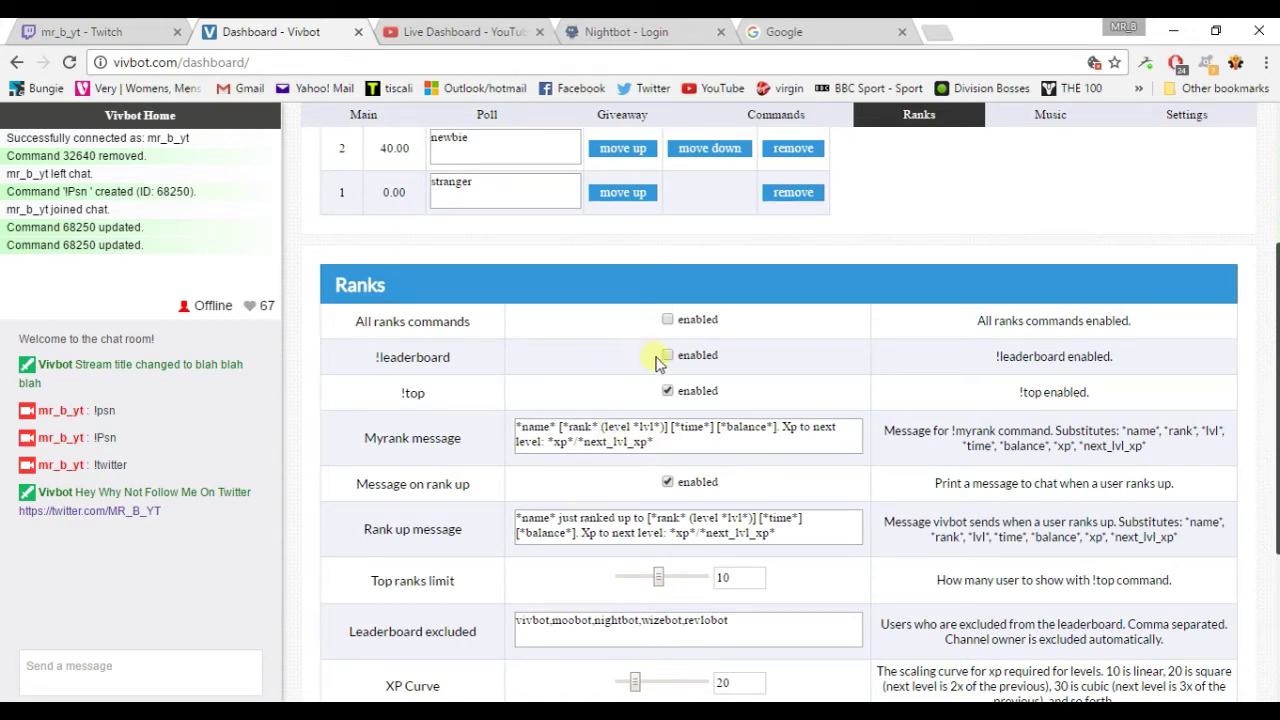
{"action": "left_click", "coordinate": [667, 356]}
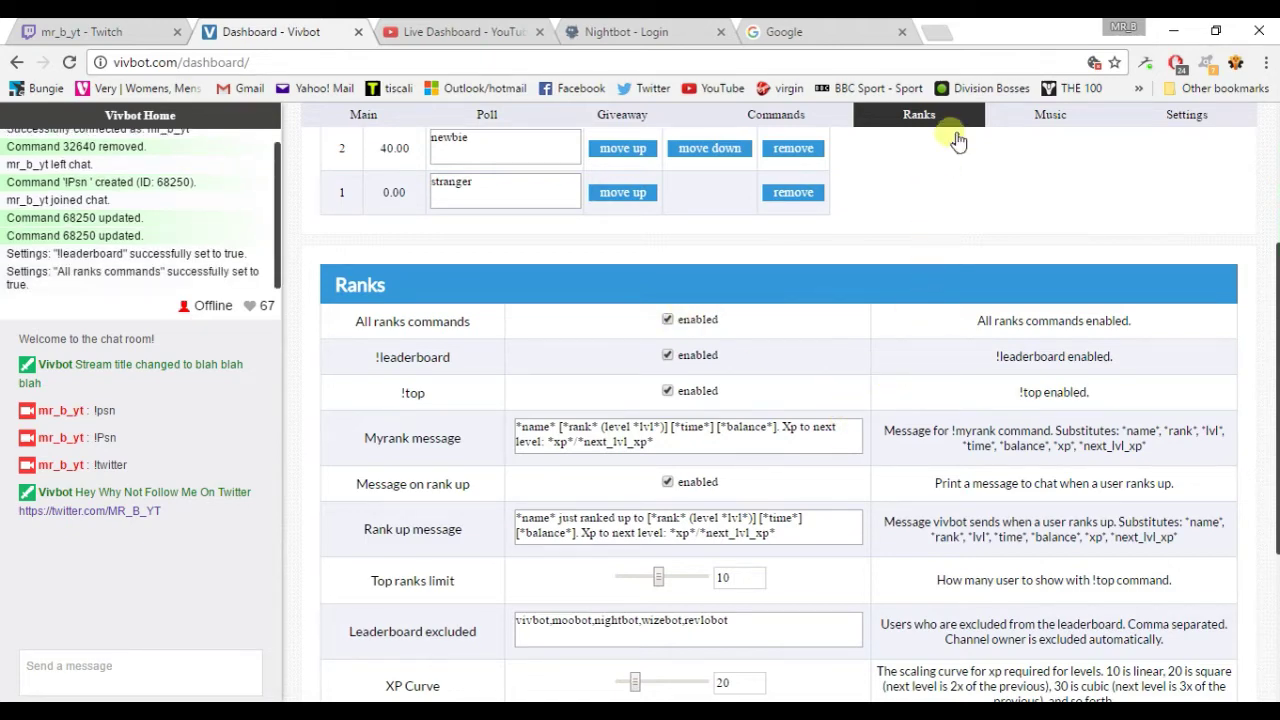
- Examine Vivbot's music player and its song request settings
{"action": "left_click", "coordinate": [1063, 118]}
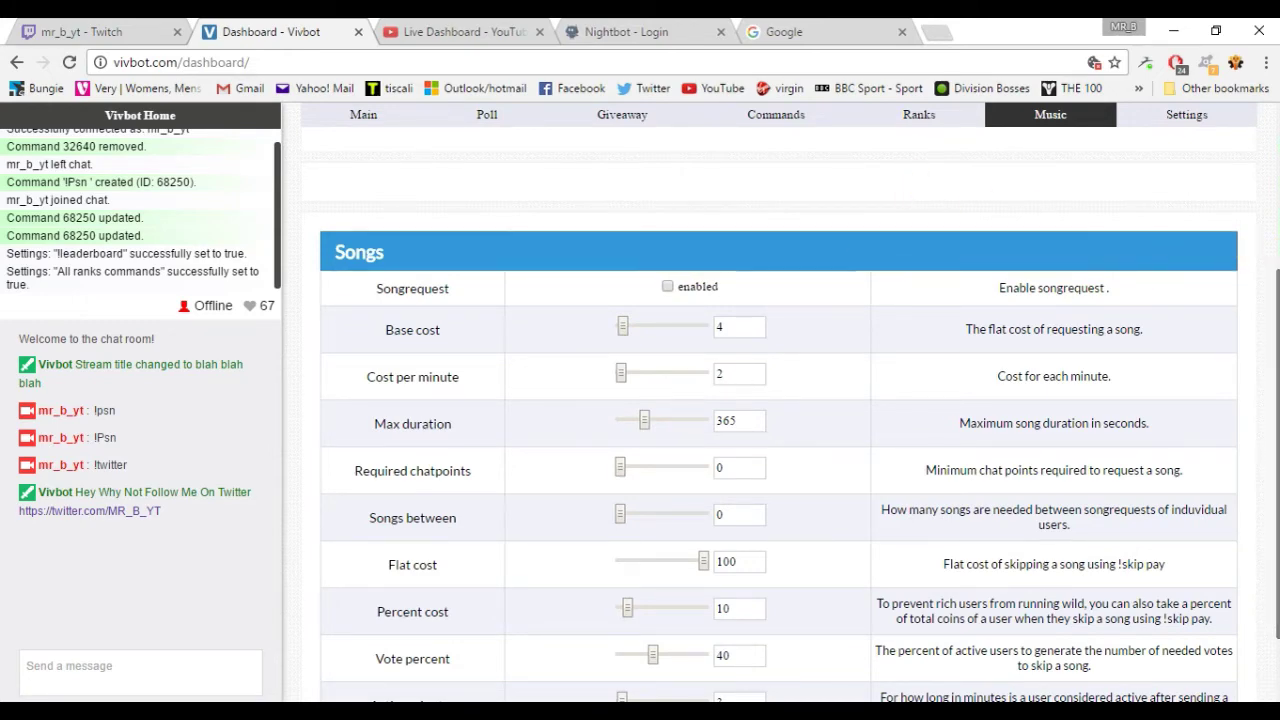
{"action": "scroll", "coordinate": [1148, 275], "scroll_direction": "up", "scroll_amount": 3}
{"action": "scroll", "coordinate": [1276, 150], "scroll_direction": "up", "scroll_amount": 1}
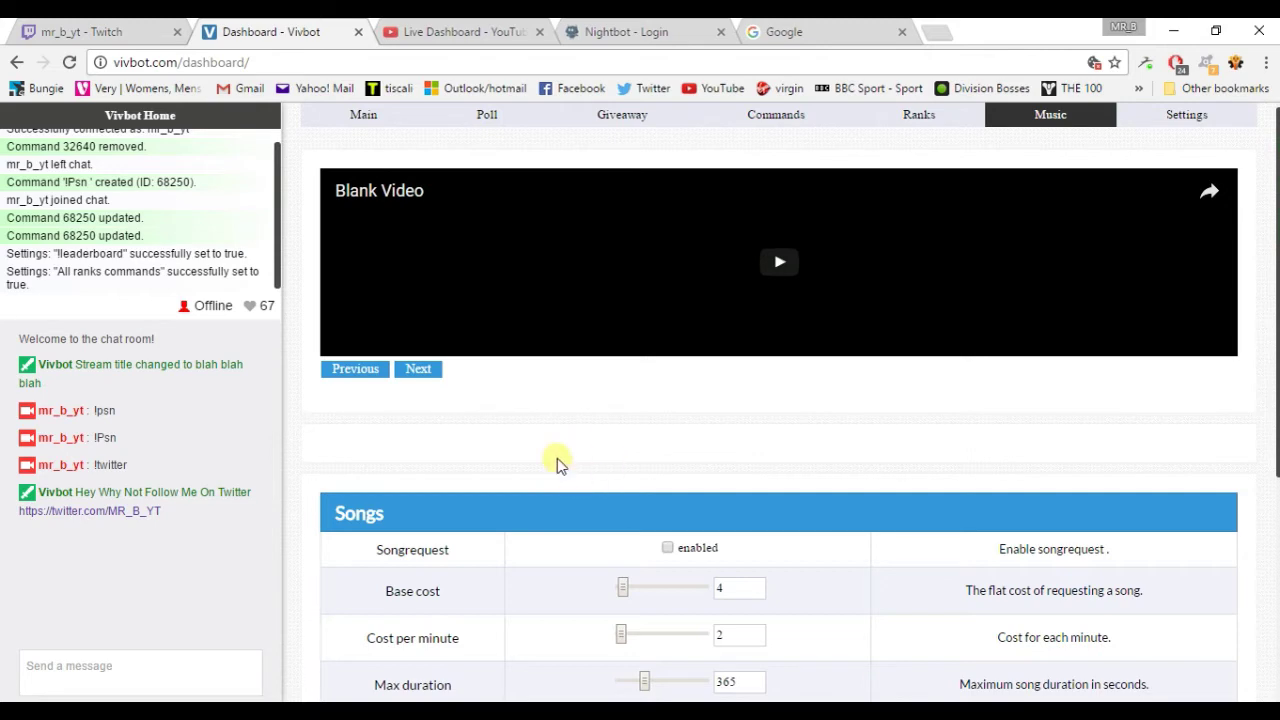
- Disable the Welcome lurkers option in Vivbot's Welcomer settings
{"action": "left_click", "coordinate": [1190, 115]}
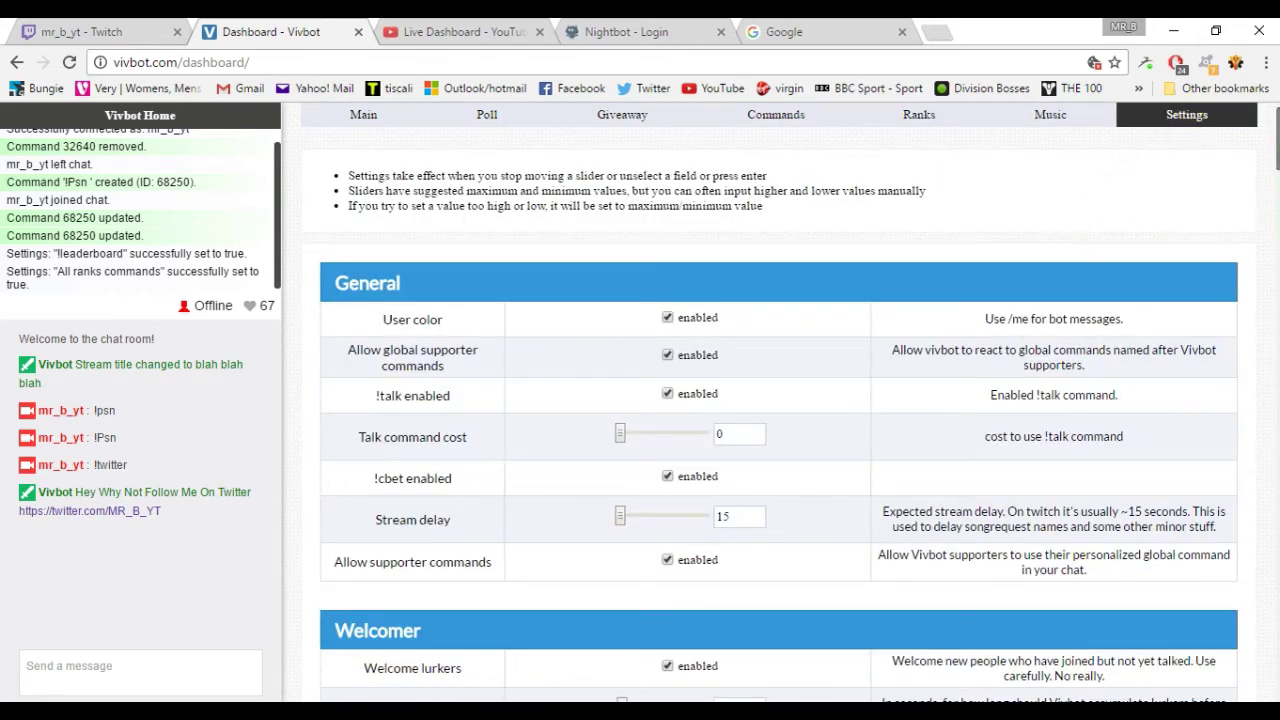
{"action": "scroll", "coordinate": [1270, 200], "scroll_direction": "down", "scroll_amount": 1}
{"action": "scroll", "coordinate": [780, 400], "scroll_direction": "down", "scroll_amount": 2}
{"action": "scroll", "coordinate": [780, 400], "scroll_direction": "down", "scroll_amount": 1}
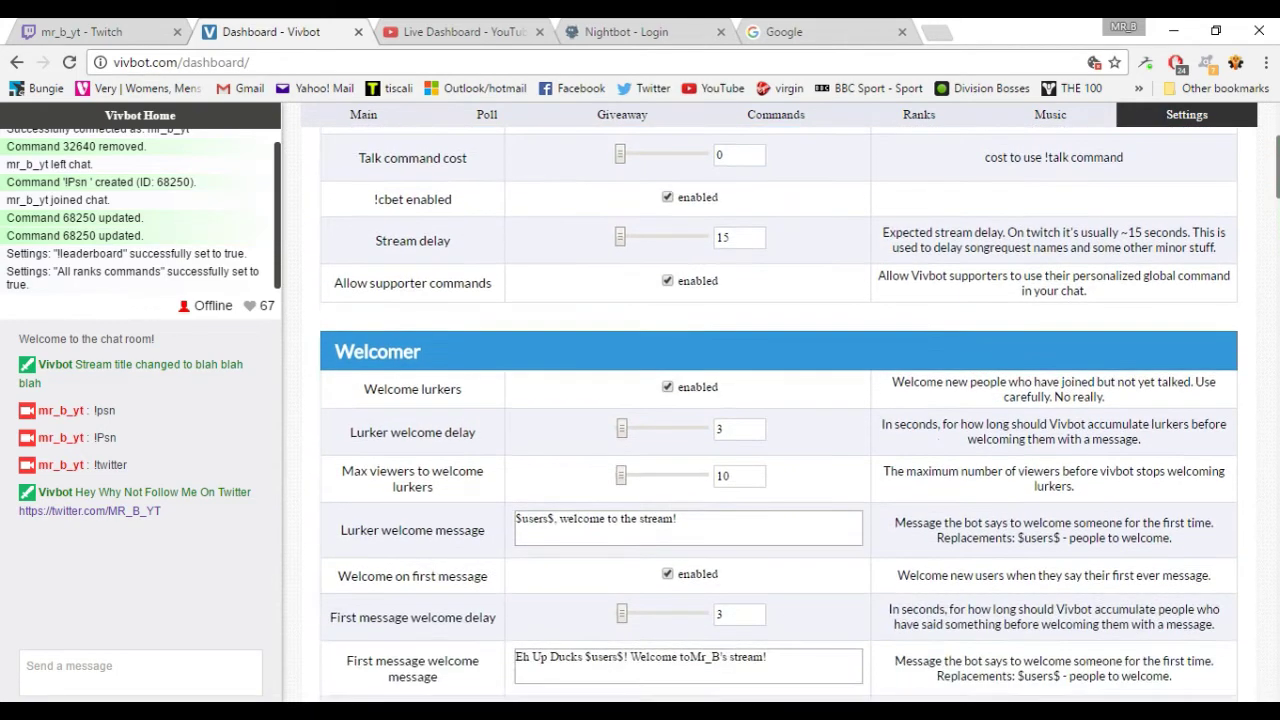
{"action": "left_click", "coordinate": [667, 389]}
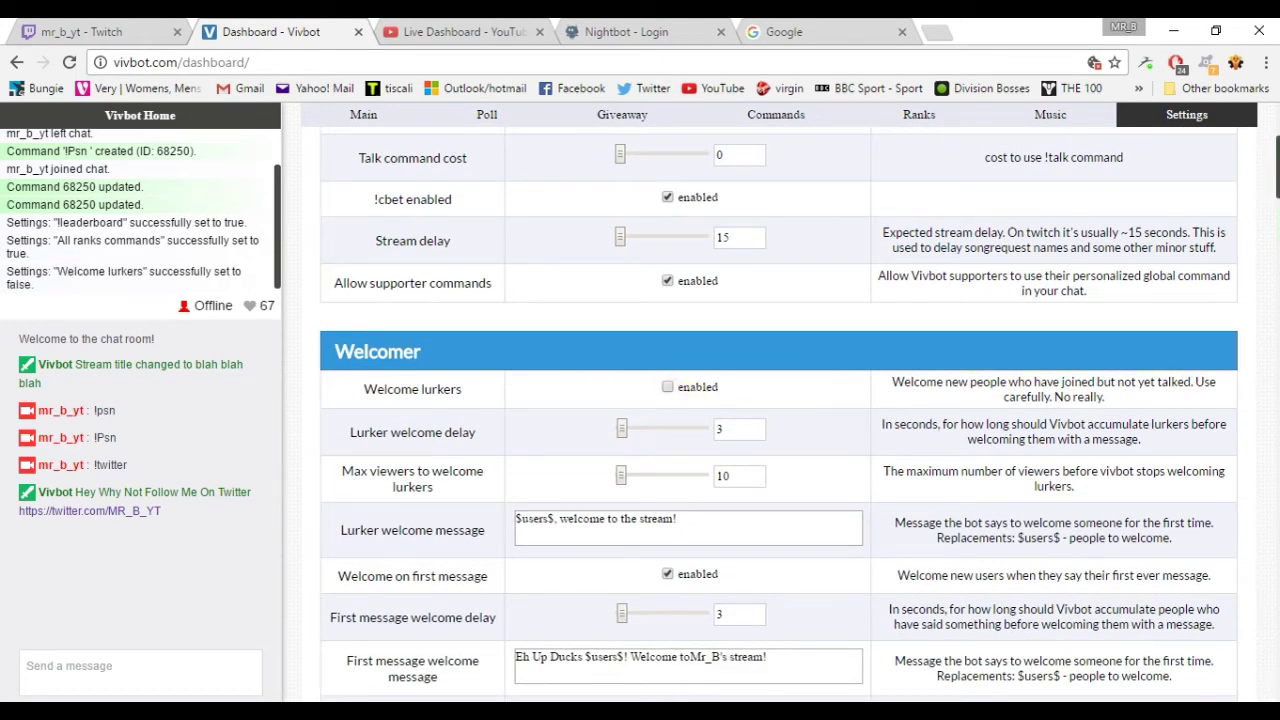
- Review the remaining Vivbot settings from Welcomer, Coins and Chat Filter through to the rank options, and return to the main dashboard page
{"action": "scroll", "coordinate": [780, 415], "scroll_direction": "down", "scroll_amount": 1}
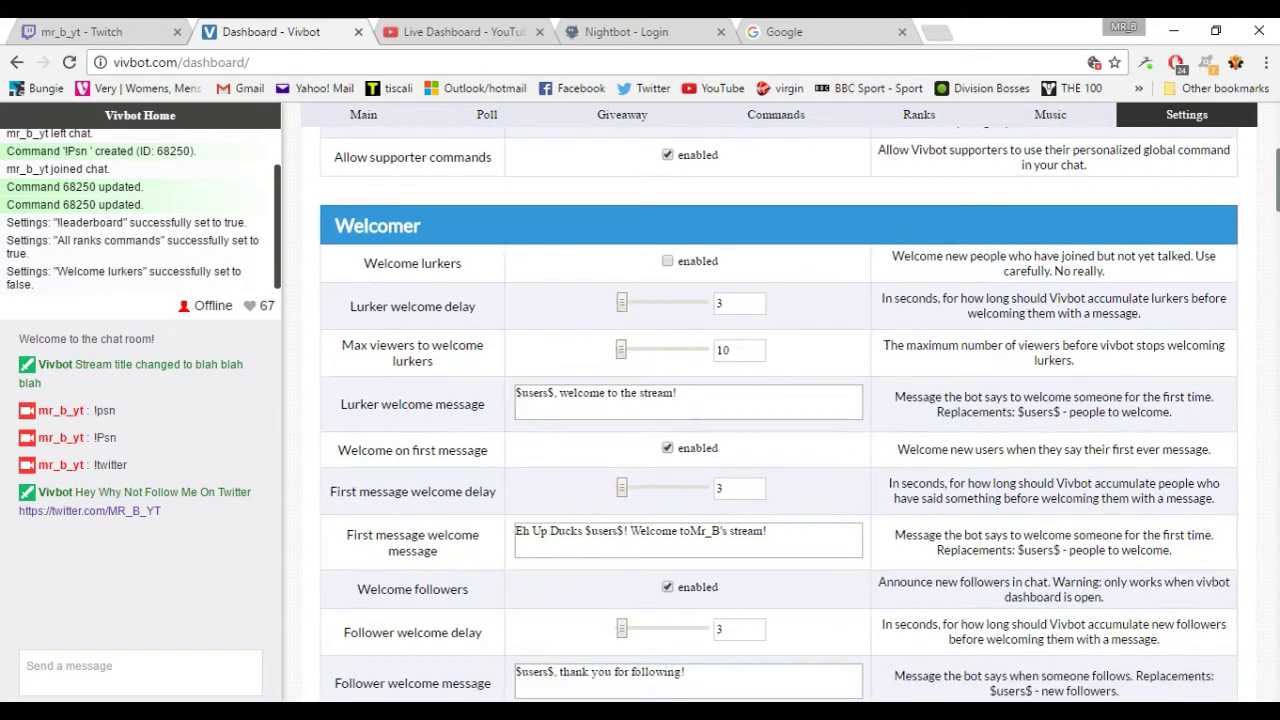
{"action": "scroll", "coordinate": [780, 415], "scroll_direction": "down", "scroll_amount": 2}
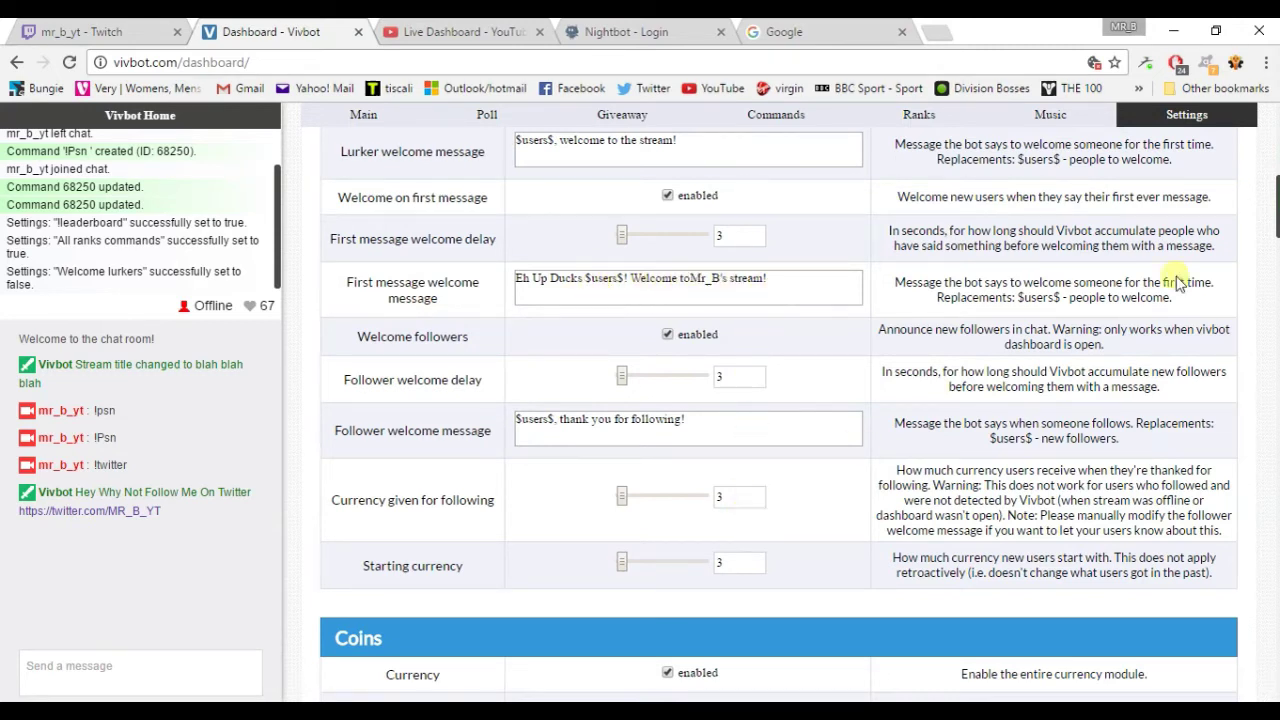
{"action": "scroll", "coordinate": [1275, 210], "scroll_direction": "down", "scroll_amount": 4}
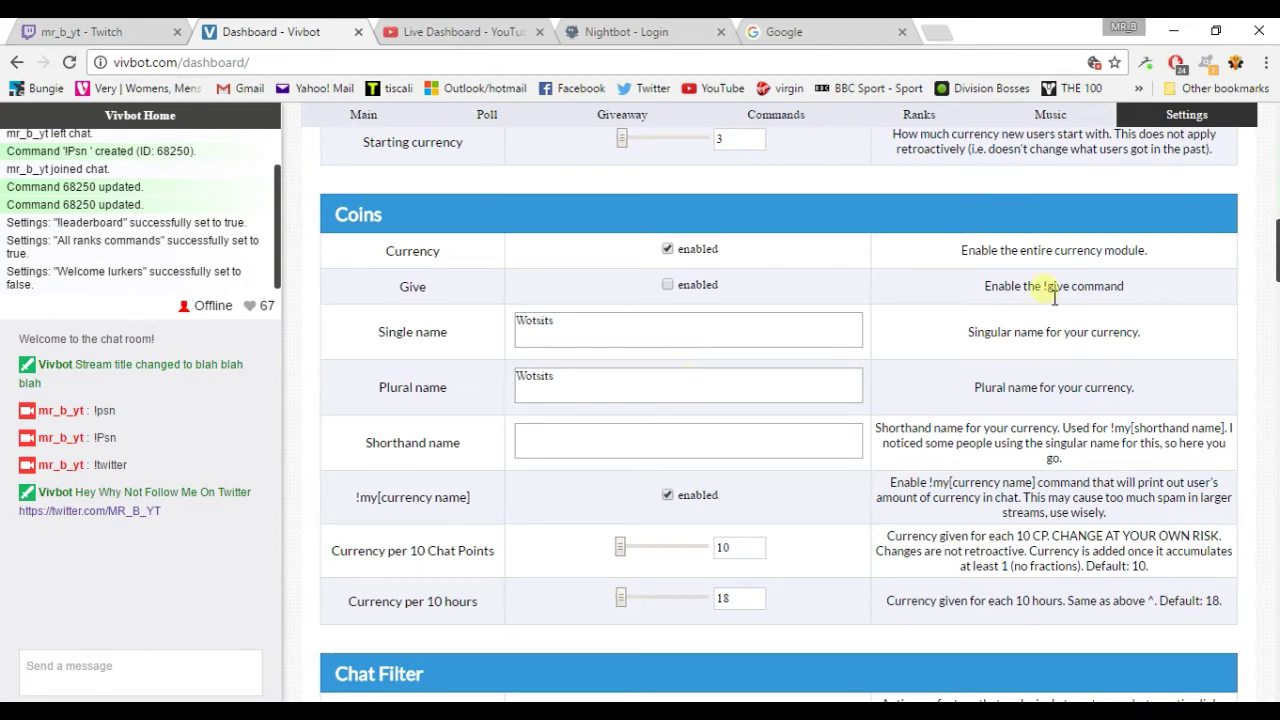
{"action": "left_click_drag", "start_coordinate": [1277, 250], "coordinate": [1277, 298]}
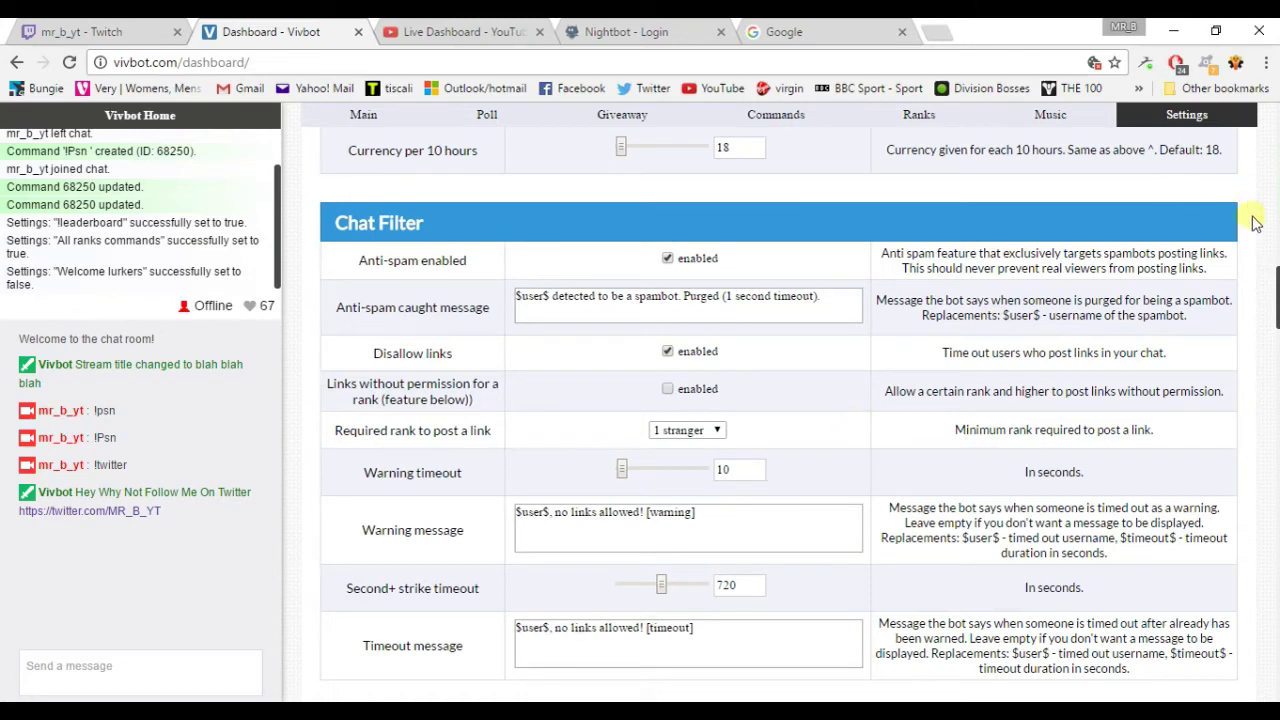
{"action": "scroll", "coordinate": [780, 415], "scroll_direction": "down", "scroll_amount": 3}
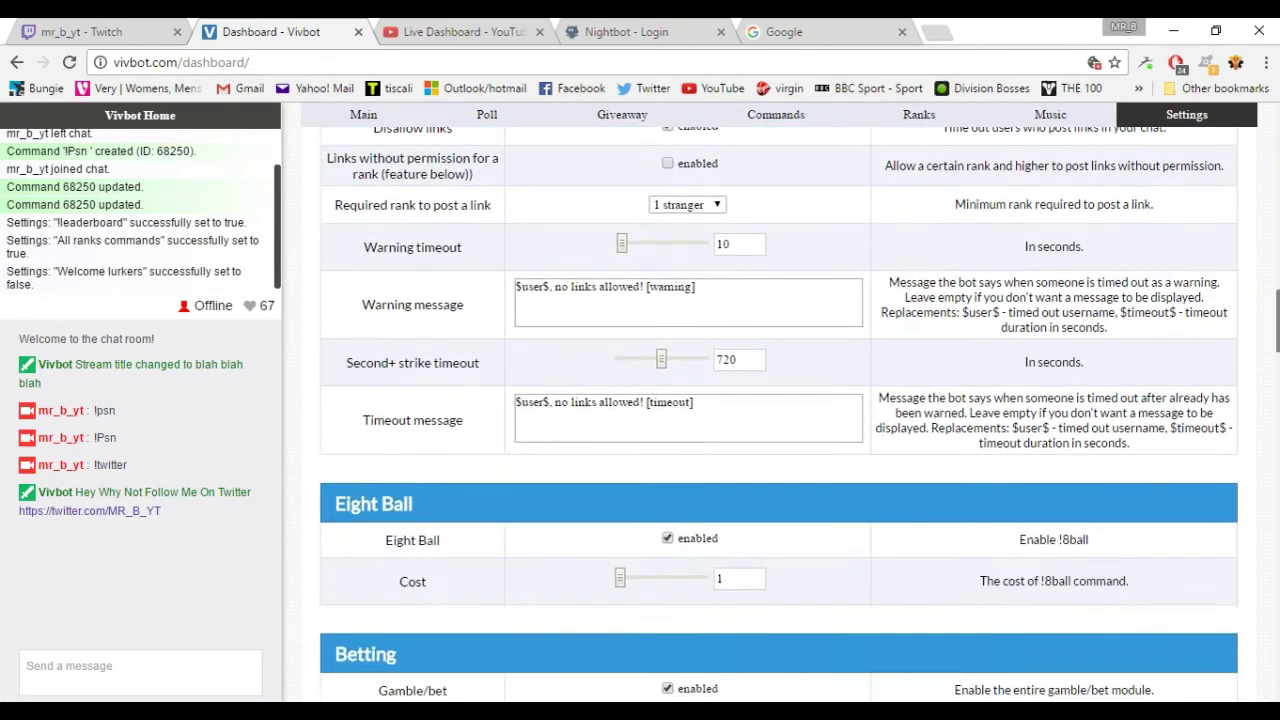
{"action": "scroll", "coordinate": [786, 330], "scroll_direction": "down", "scroll_amount": 2}
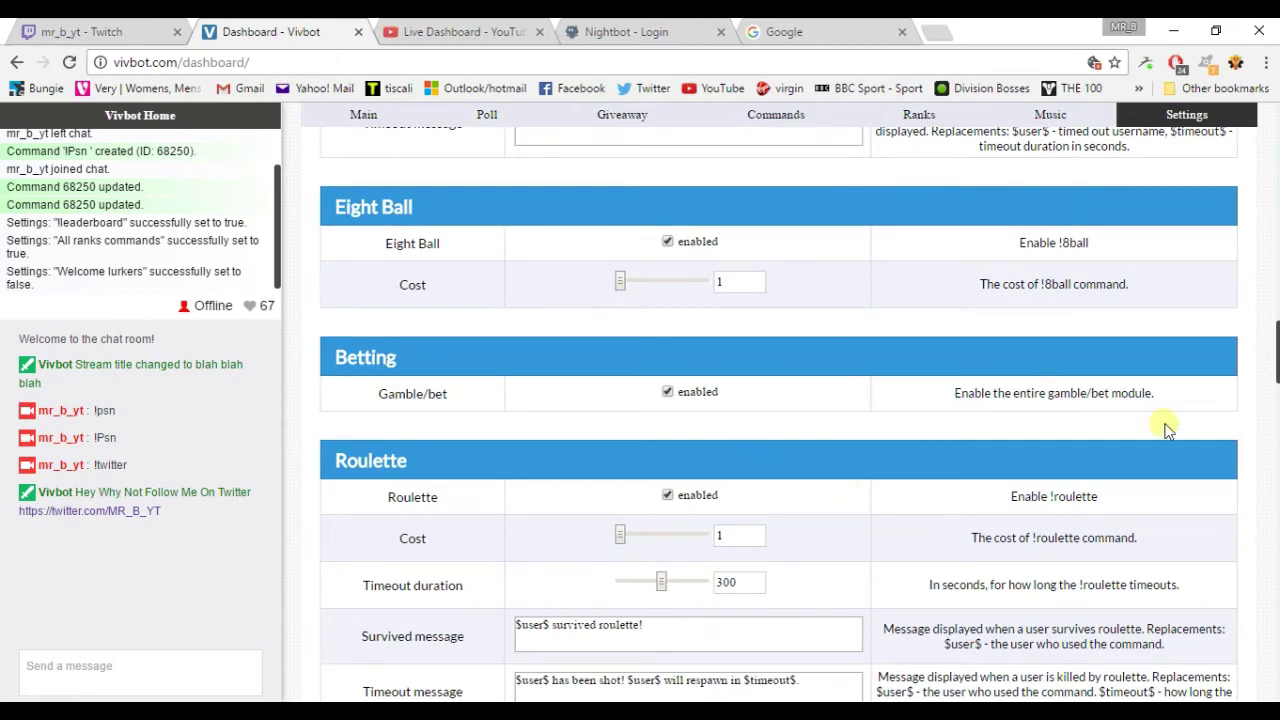
{"action": "scroll", "coordinate": [780, 413], "scroll_direction": "down", "scroll_amount": 6}
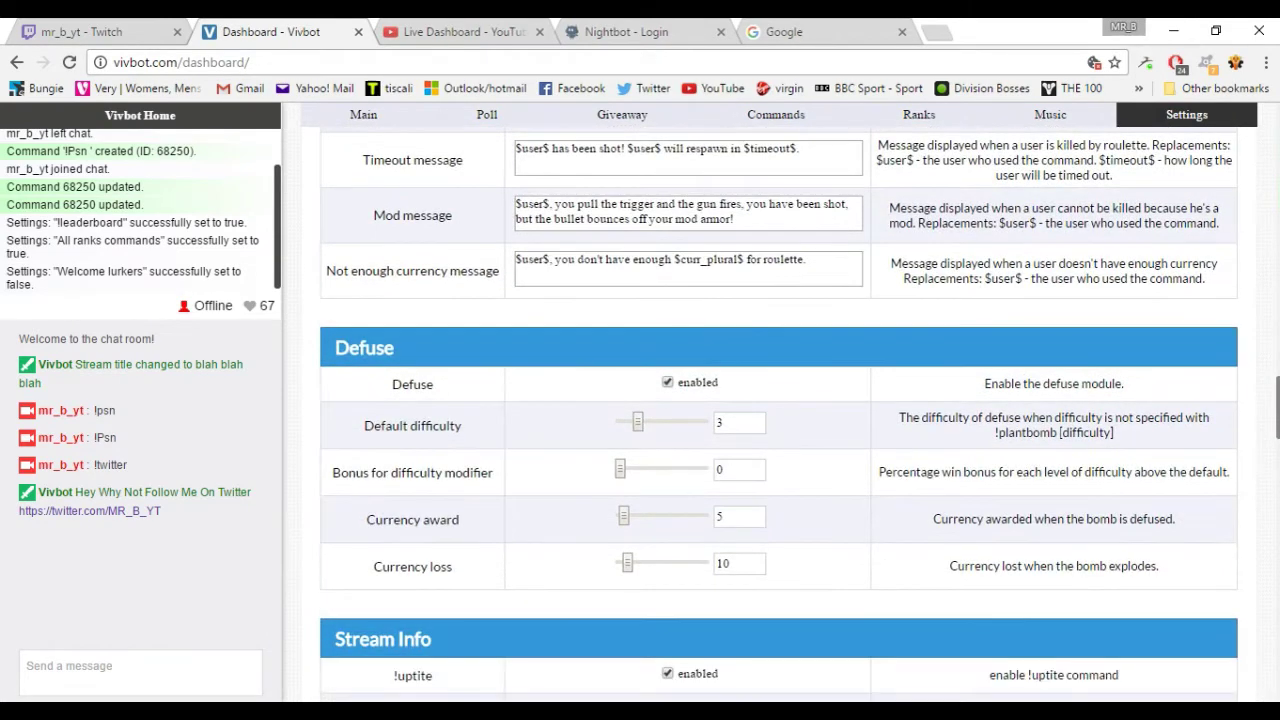
{"action": "scroll", "coordinate": [779, 414], "scroll_direction": "down", "scroll_amount": 2}
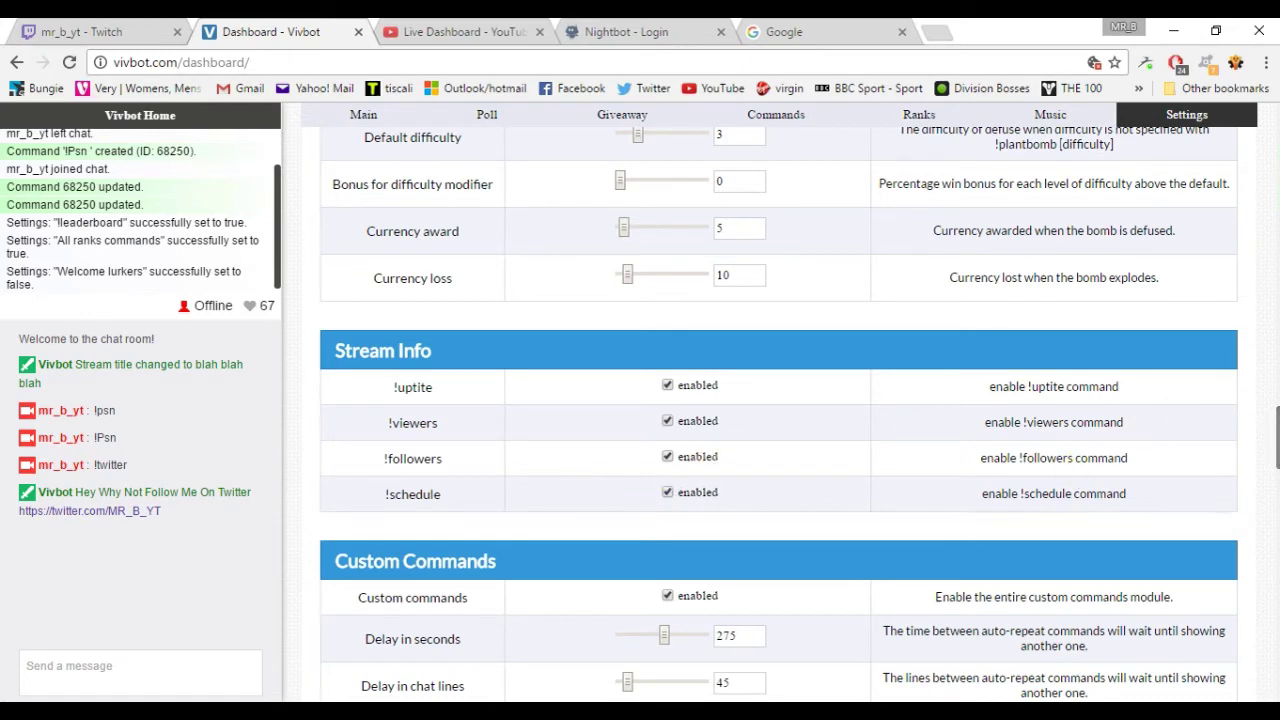
{"action": "scroll", "coordinate": [1276, 430], "scroll_direction": "down", "scroll_amount": 1}
{"action": "scroll", "coordinate": [779, 413], "scroll_direction": "down", "scroll_amount": 2}
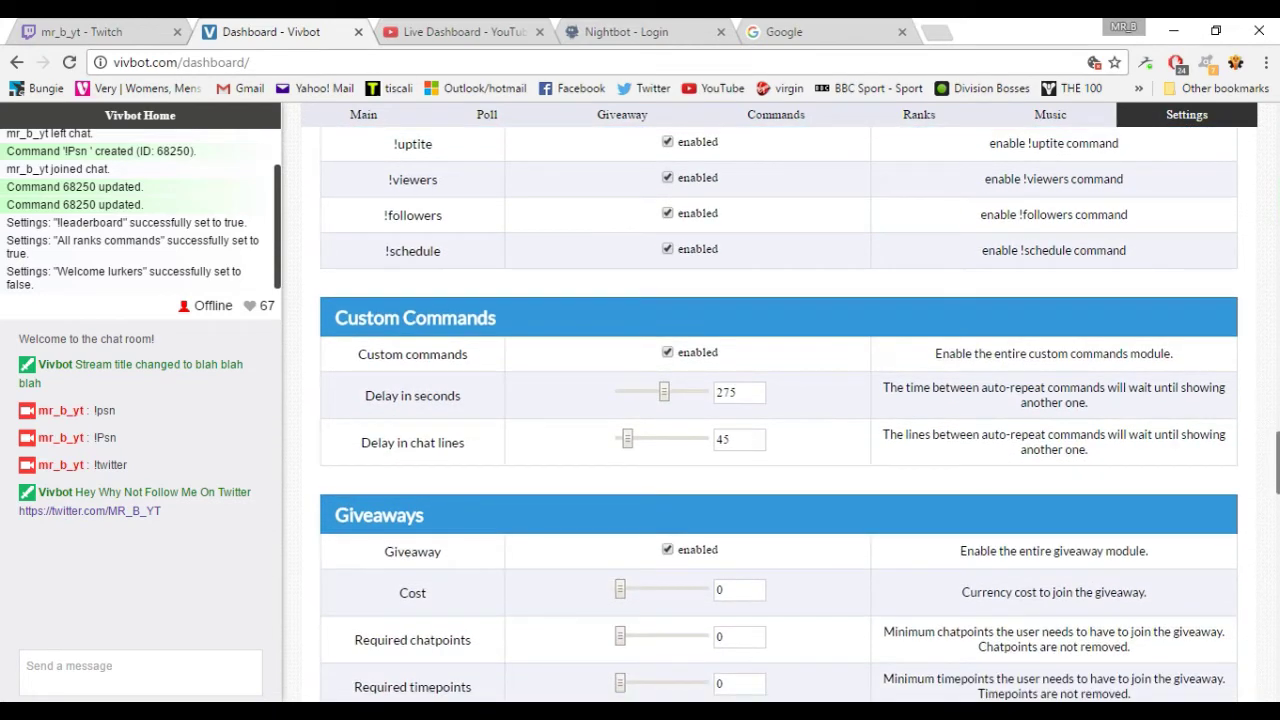
{"action": "scroll", "coordinate": [1000, 446], "scroll_direction": "up", "scroll_amount": 5}
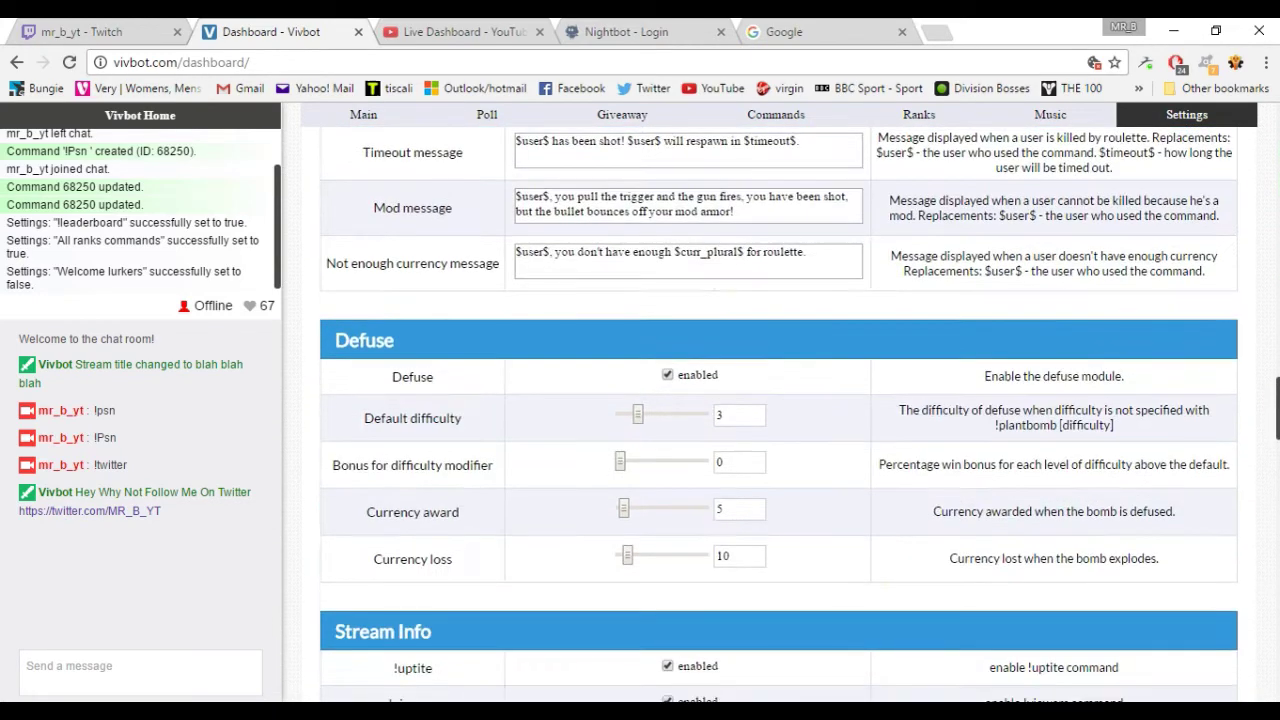
{"action": "scroll", "coordinate": [779, 414], "scroll_direction": "down", "scroll_amount": 6}
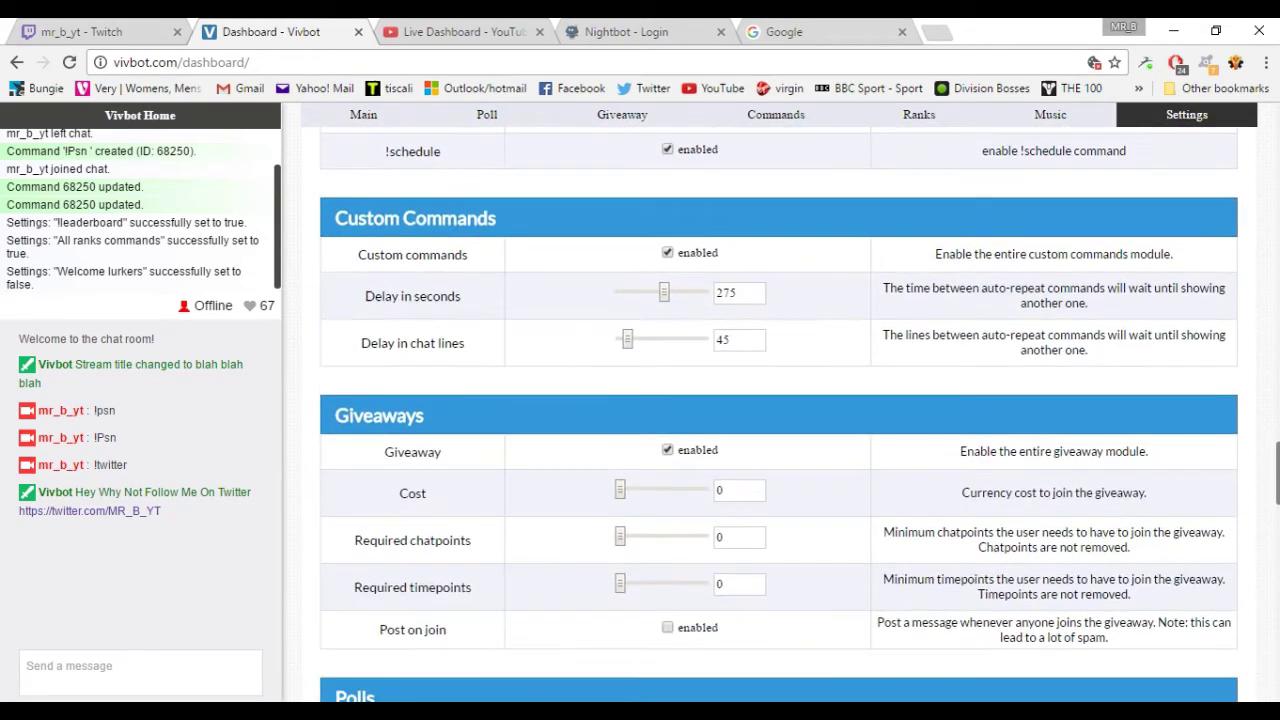
{"action": "scroll", "coordinate": [779, 414], "scroll_direction": "down", "scroll_amount": 5}
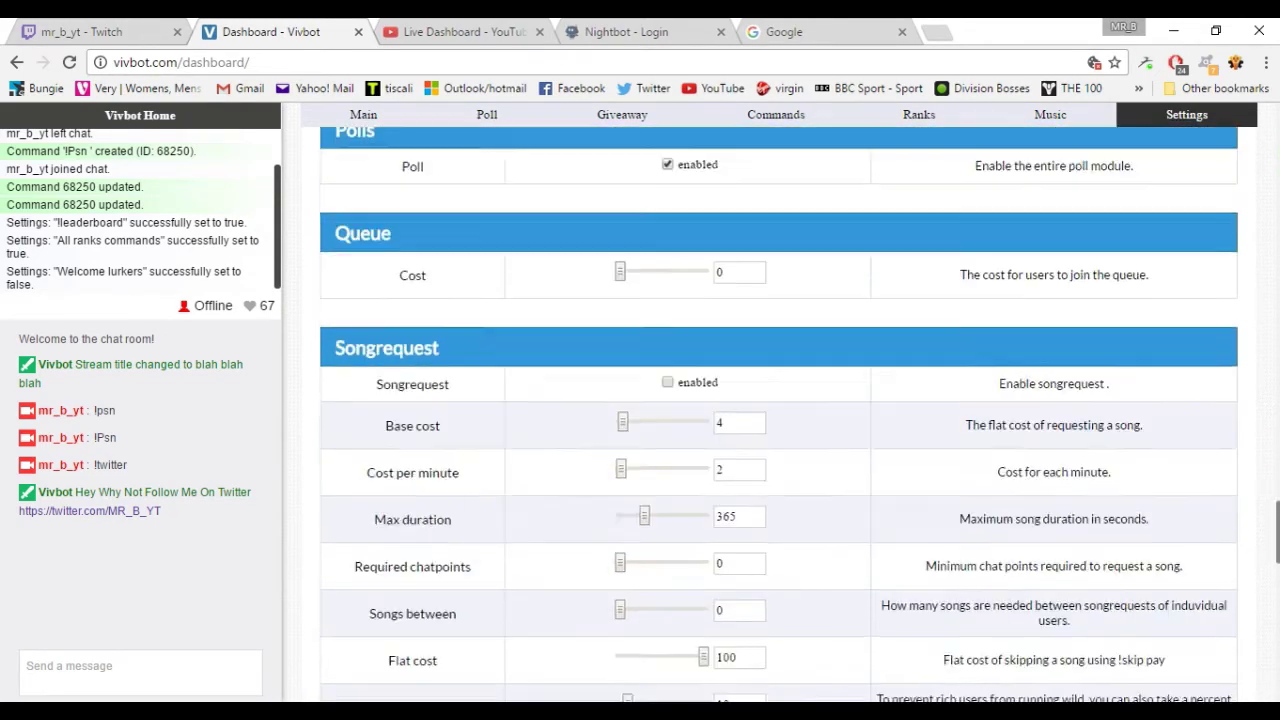
{"action": "scroll", "coordinate": [779, 414], "scroll_direction": "down", "scroll_amount": 1}
{"action": "scroll", "coordinate": [779, 414], "scroll_direction": "down", "scroll_amount": 5}
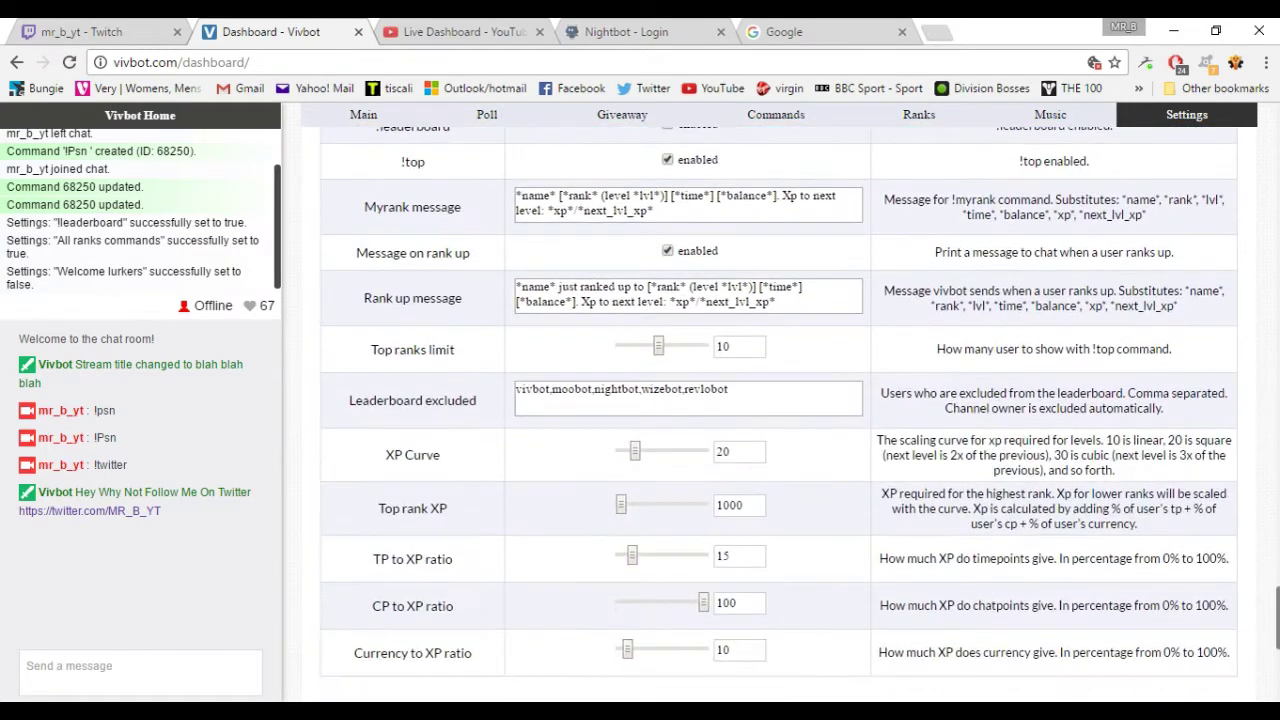
{"action": "scroll", "coordinate": [1260, 451], "scroll_direction": "up", "scroll_amount": 20}
{"action": "scroll", "coordinate": [1228, 292], "scroll_direction": "up", "scroll_amount": 15}
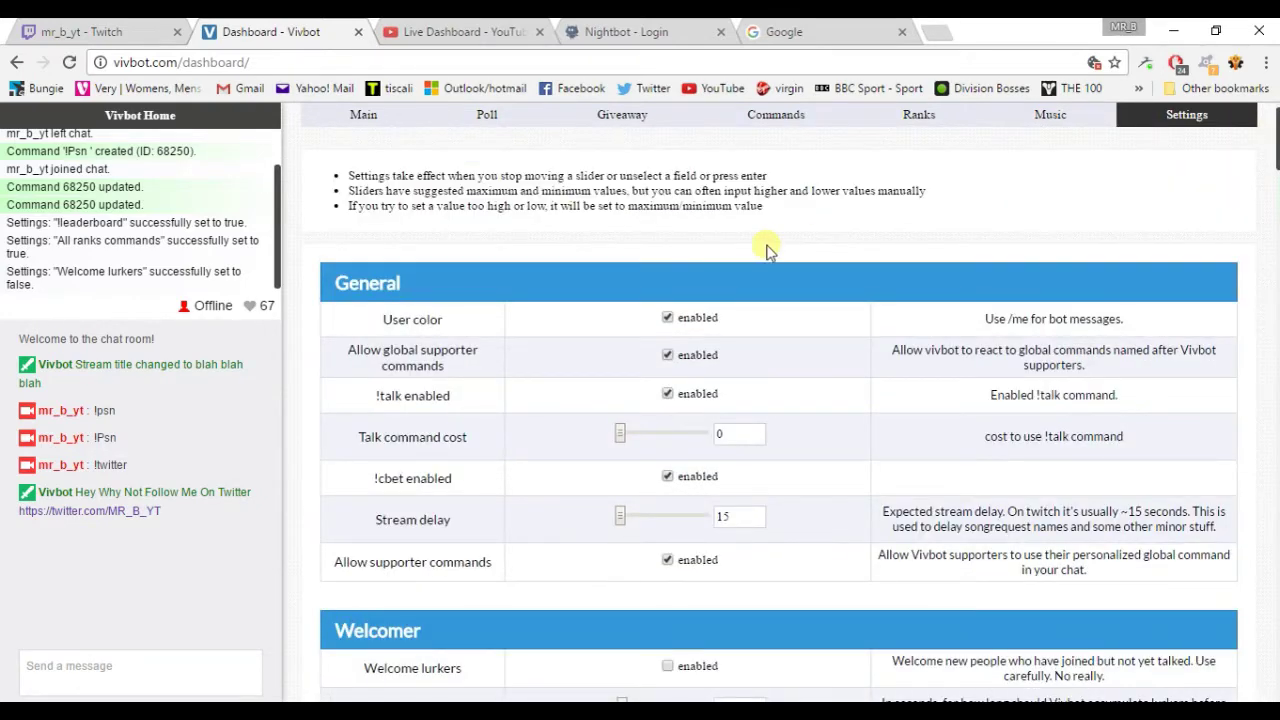
{"action": "left_click", "coordinate": [366, 118]}
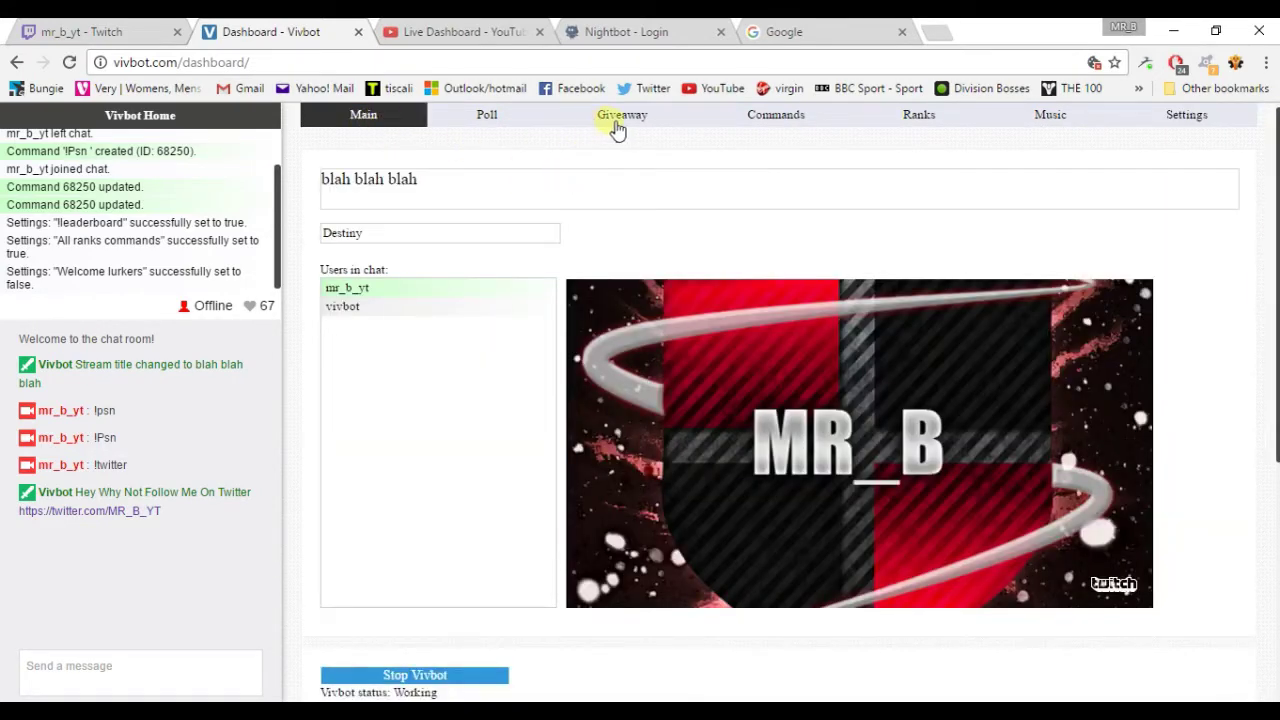
- Review Vivbot's command list from Currency through Stream Info on its website, and return to the Vivbot dashboard
{"action": "left_click", "coordinate": [250, 119]}
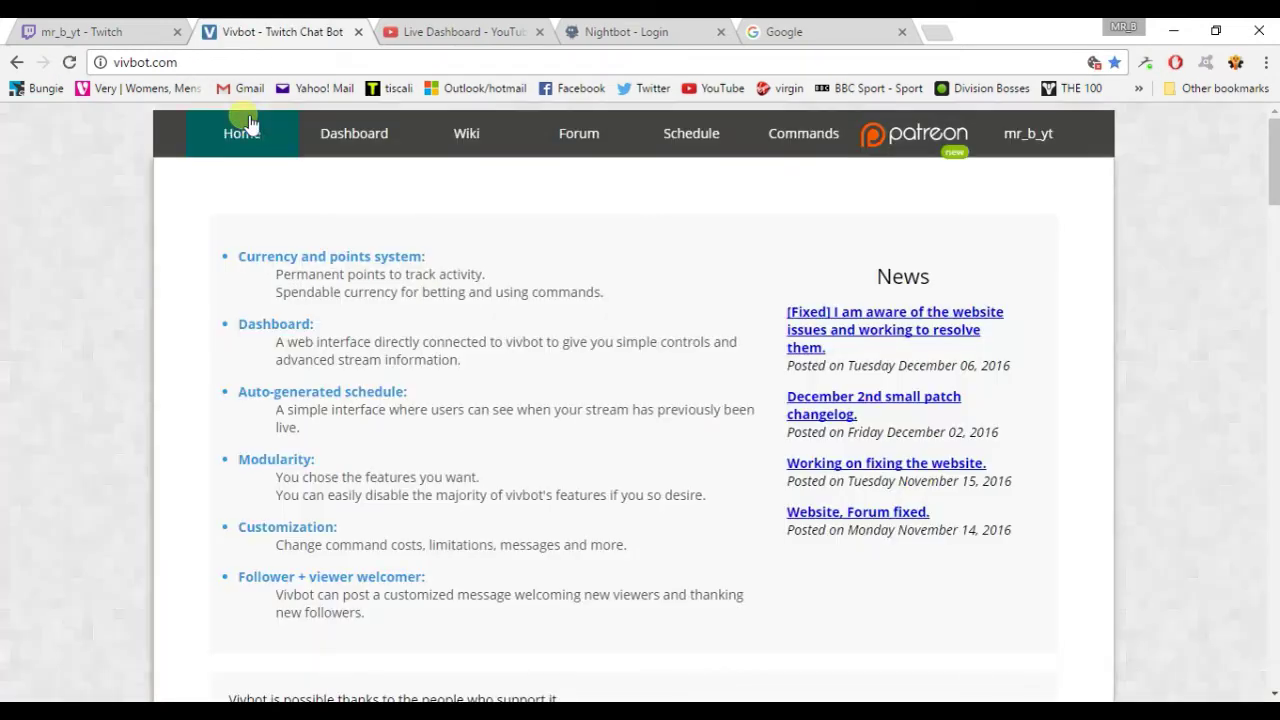
{"action": "left_click", "coordinate": [804, 136]}
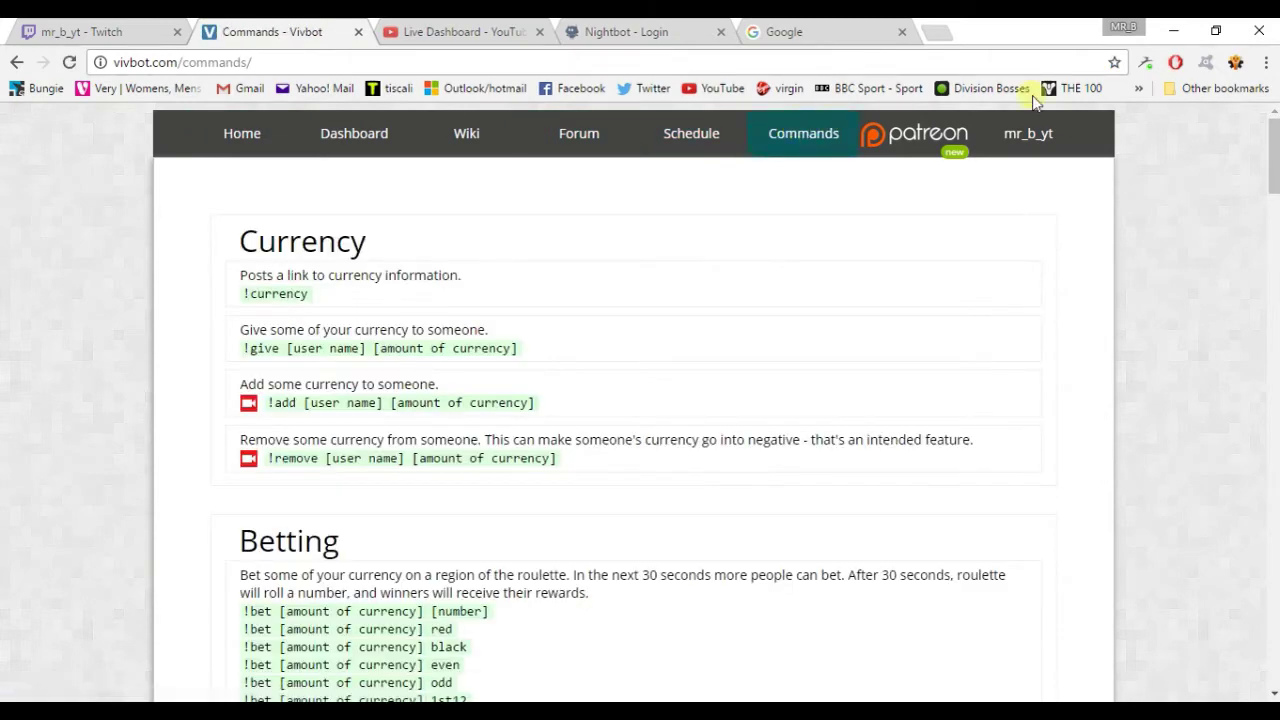
{"action": "mouse_move", "coordinate": [1274, 180]}
{"action": "left_mouse_down"}
{"action": "mouse_move", "coordinate": [1274, 212]}
{"action": "mouse_move", "coordinate": [1270, 177]}
{"action": "left_mouse_up"}
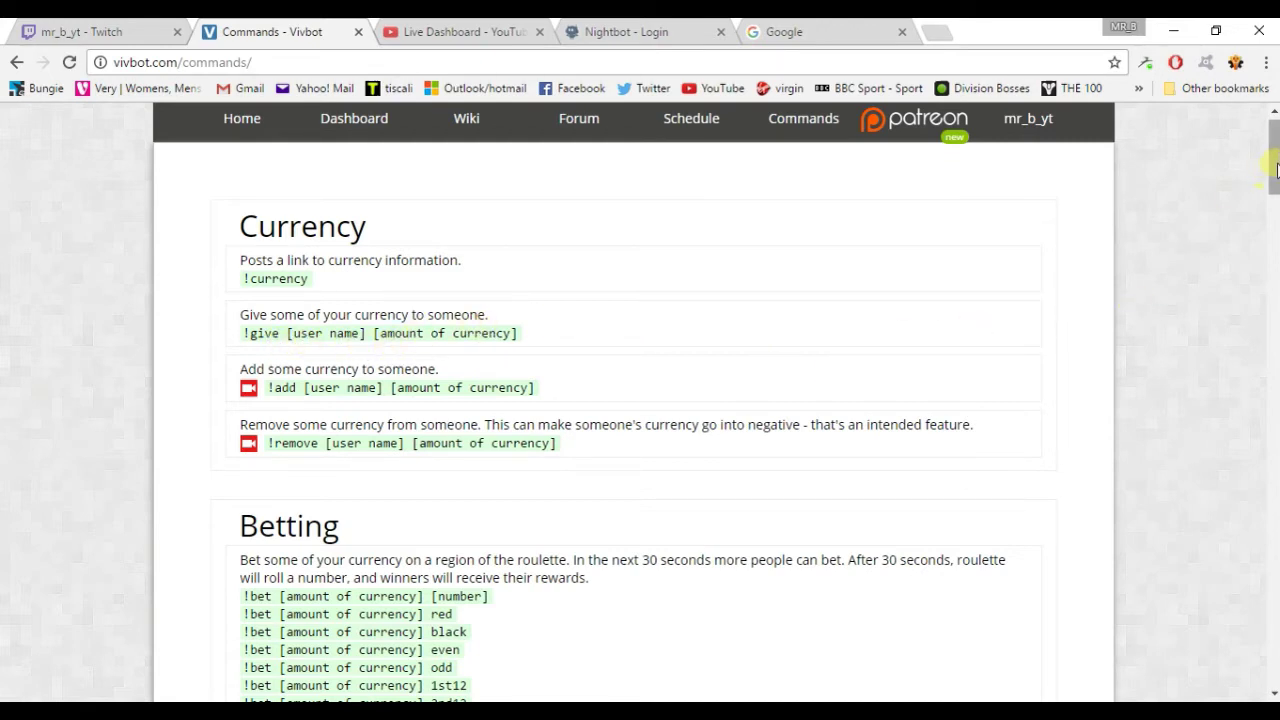
{"action": "left_click_drag", "start_coordinate": [1272, 150], "coordinate": [1275, 284]}
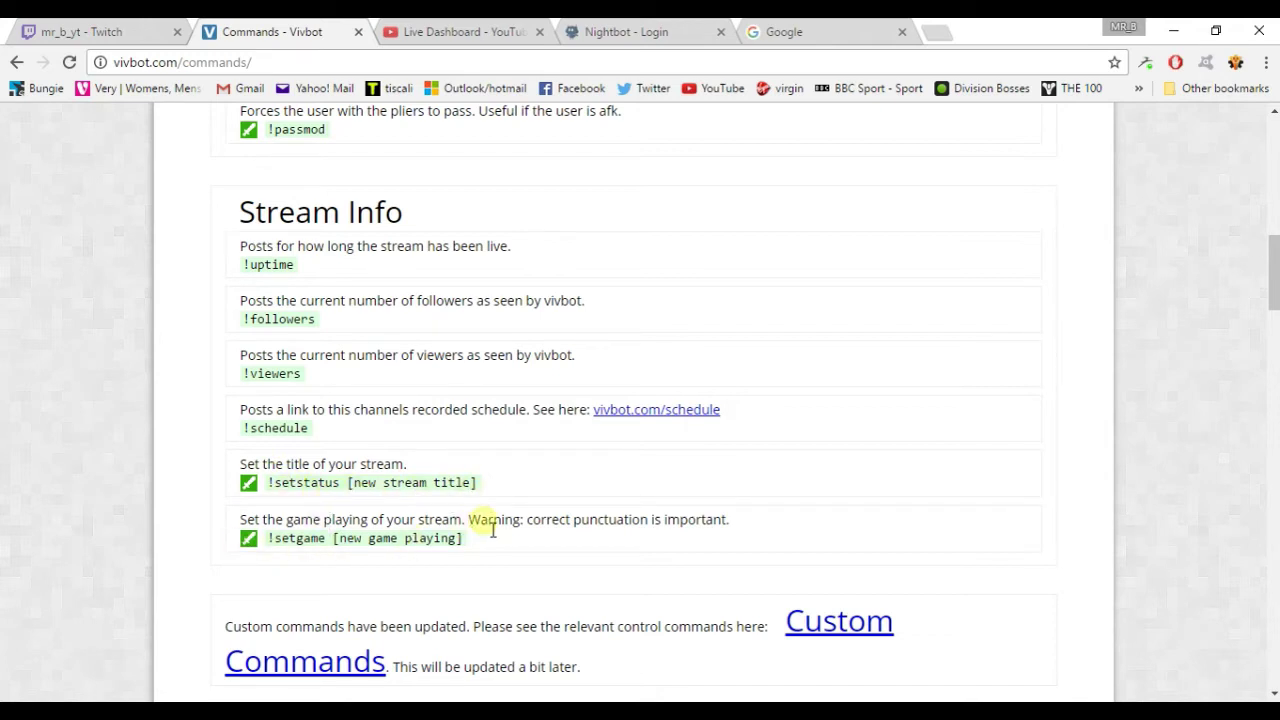
{"action": "left_click_drag", "start_coordinate": [1275, 270], "coordinate": [1249, 149]}
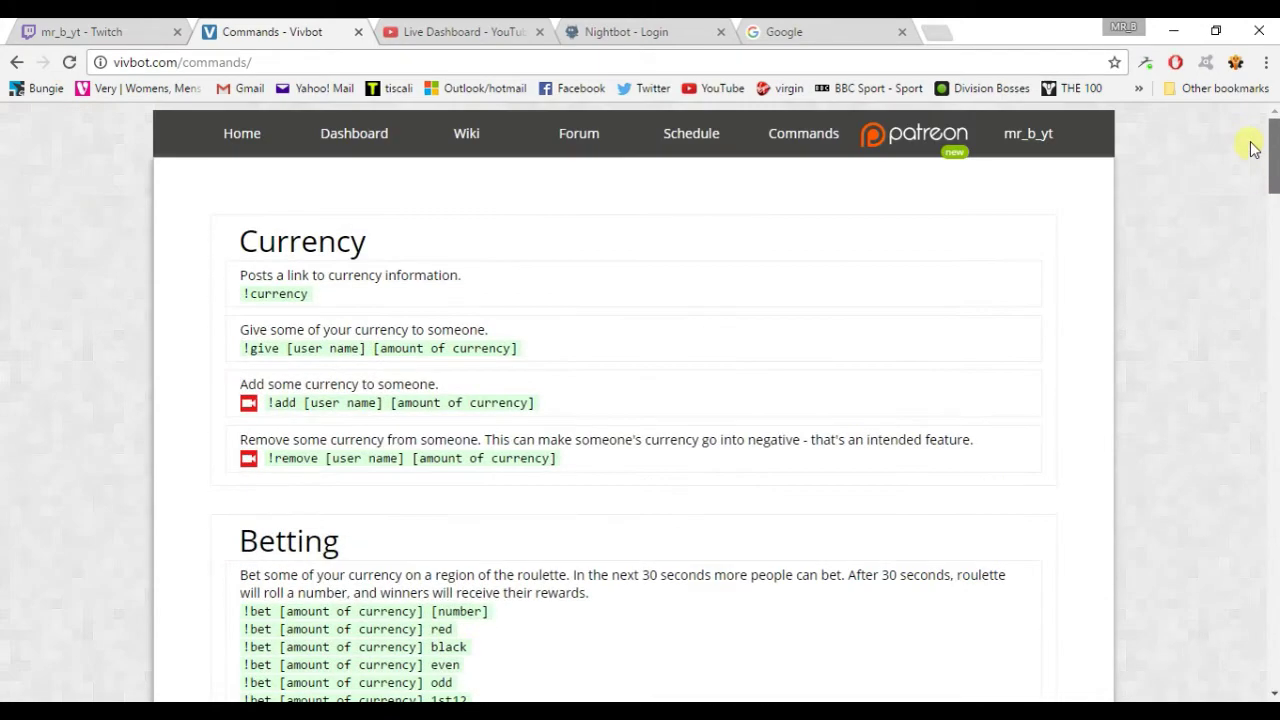
{"action": "left_click", "coordinate": [374, 143]}
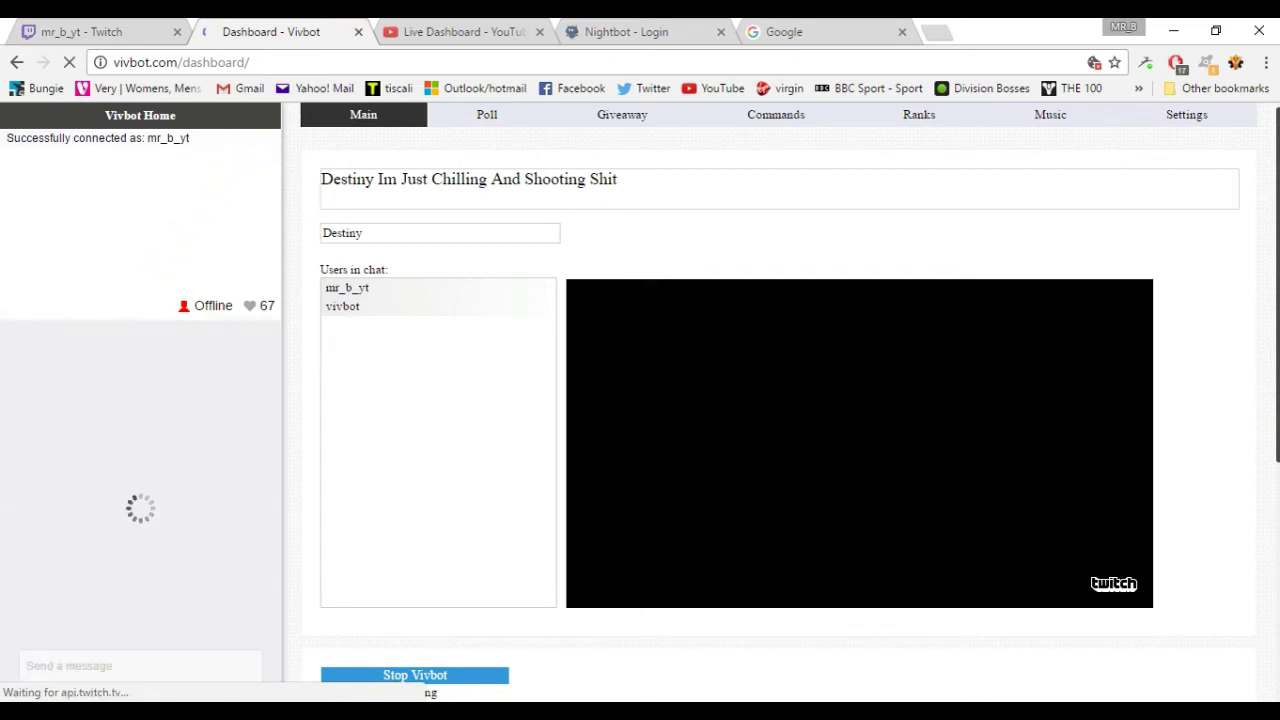
- Close the Vivbot and Twitch tabs, and switch to Nightbot to look over its dashboard
{"action": "key", "text": "ctrl+w"}
{"action": "left_click", "coordinate": [176, 34]}
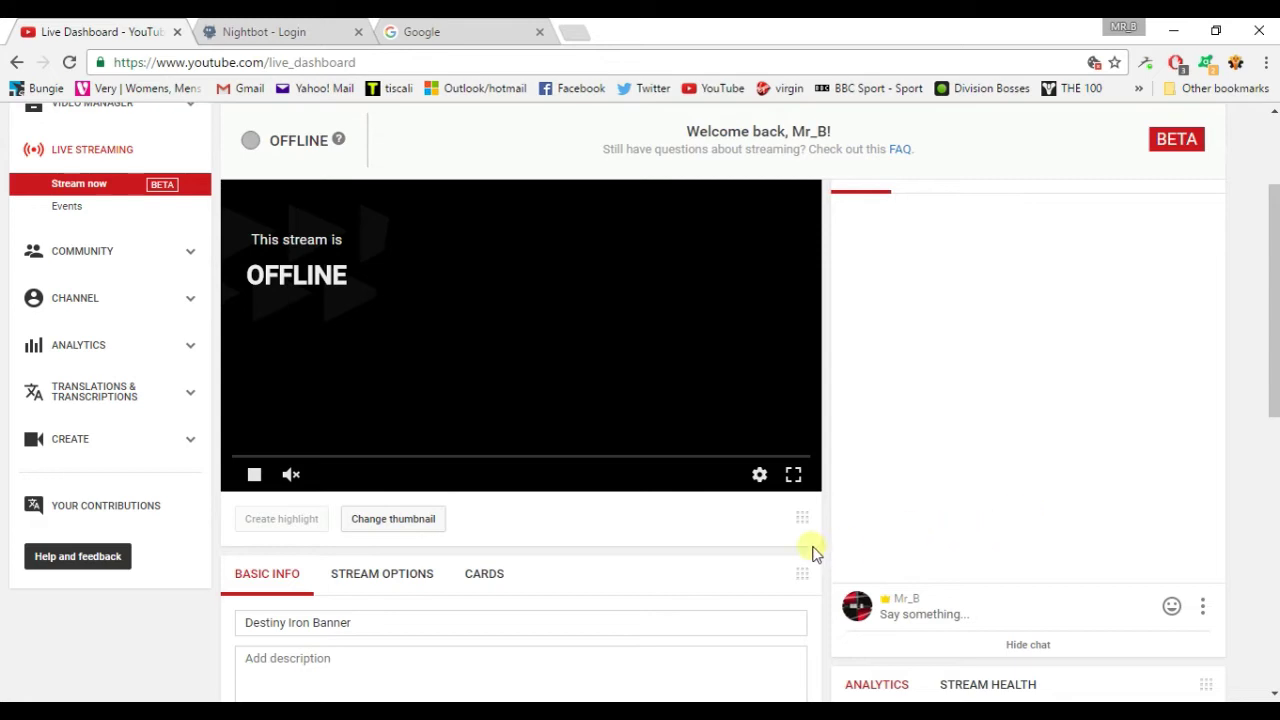
{"action": "left_click", "coordinate": [282, 35]}
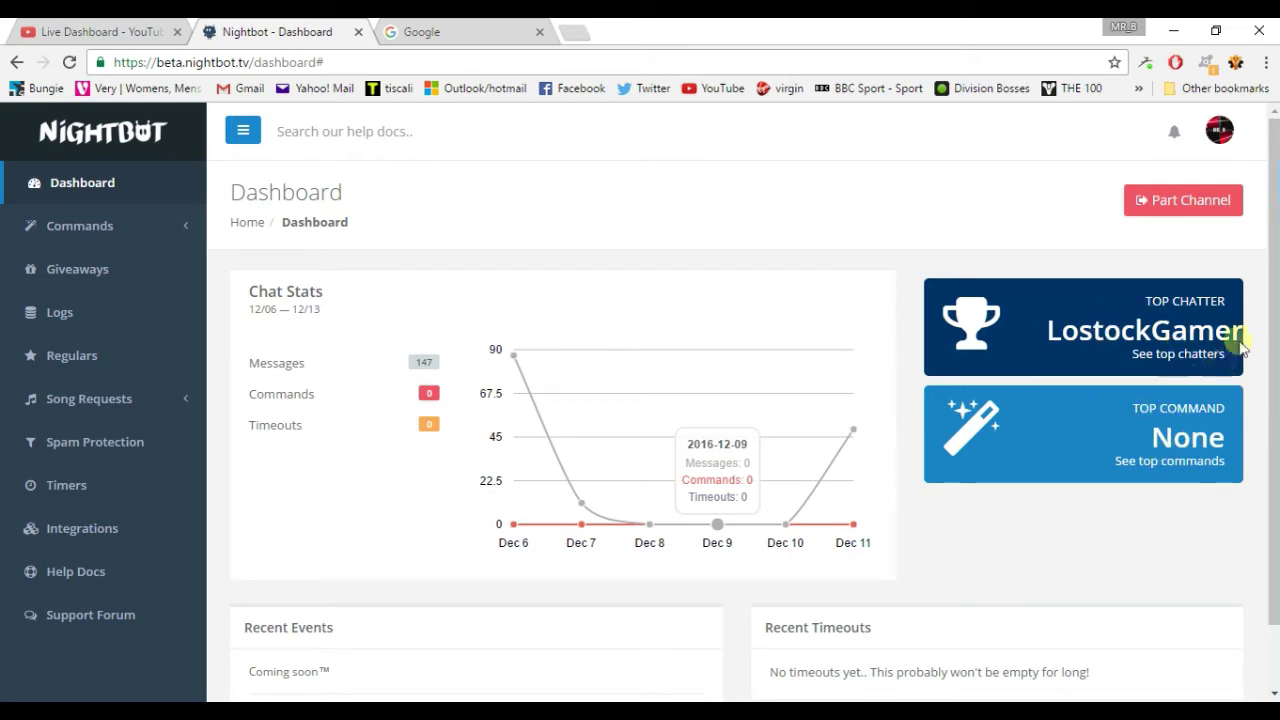
{"action": "scroll", "coordinate": [1275, 292], "scroll_direction": "down", "scroll_amount": 1}
{"action": "left_click_drag", "start_coordinate": [1275, 292], "coordinate": [1270, 243]}
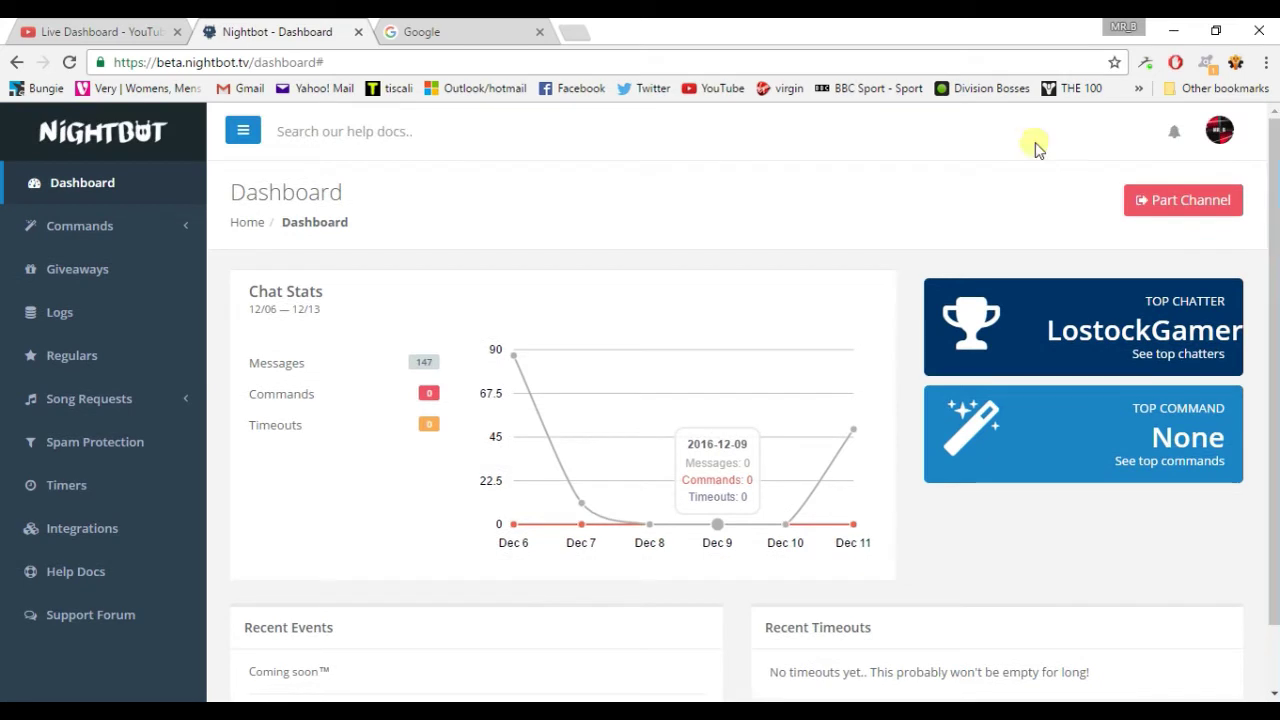
- Review Nightbot's custom commands and timers, and return to its dashboard
{"action": "left_click", "coordinate": [79, 234]}
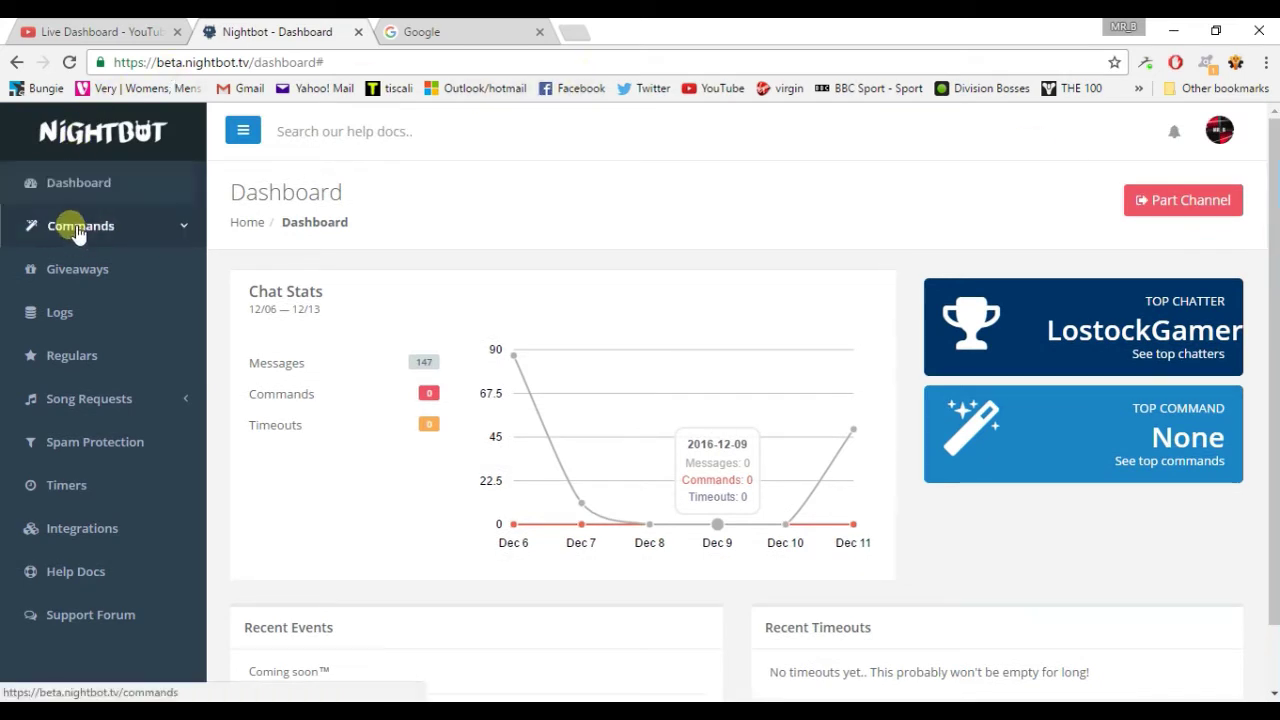
{"action": "left_click", "coordinate": [72, 261]}
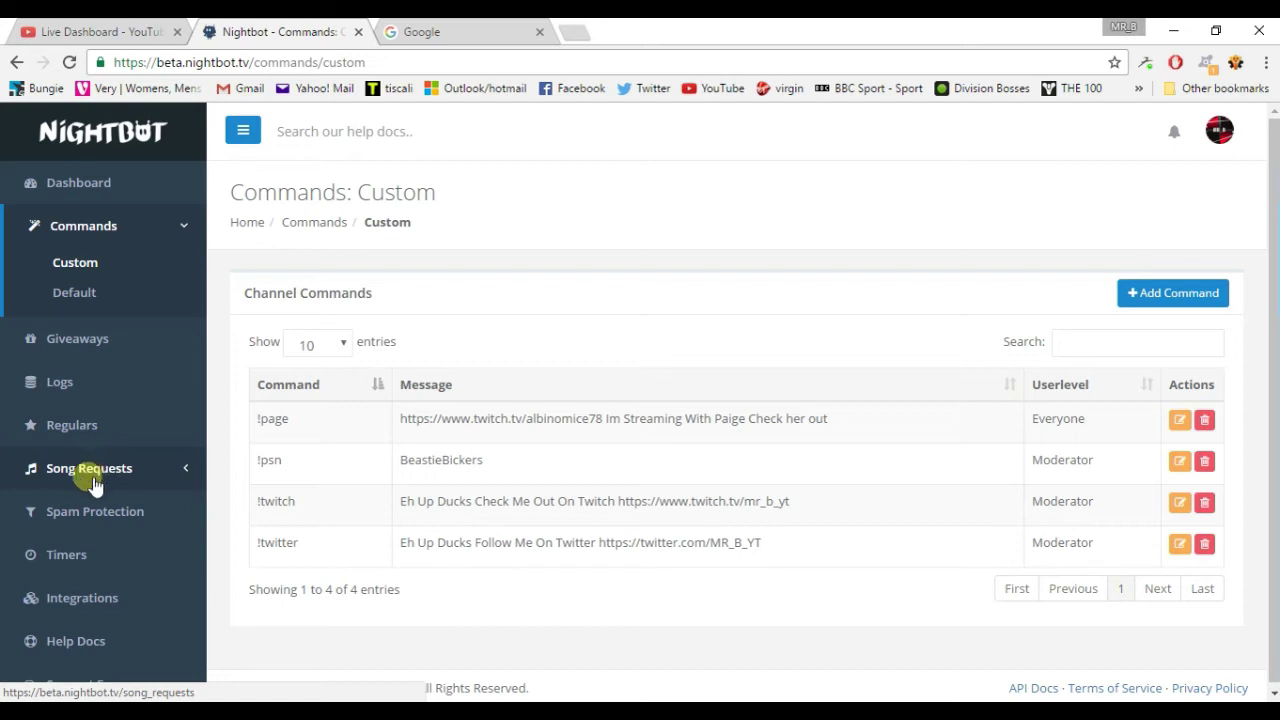
{"action": "left_click", "coordinate": [70, 558]}
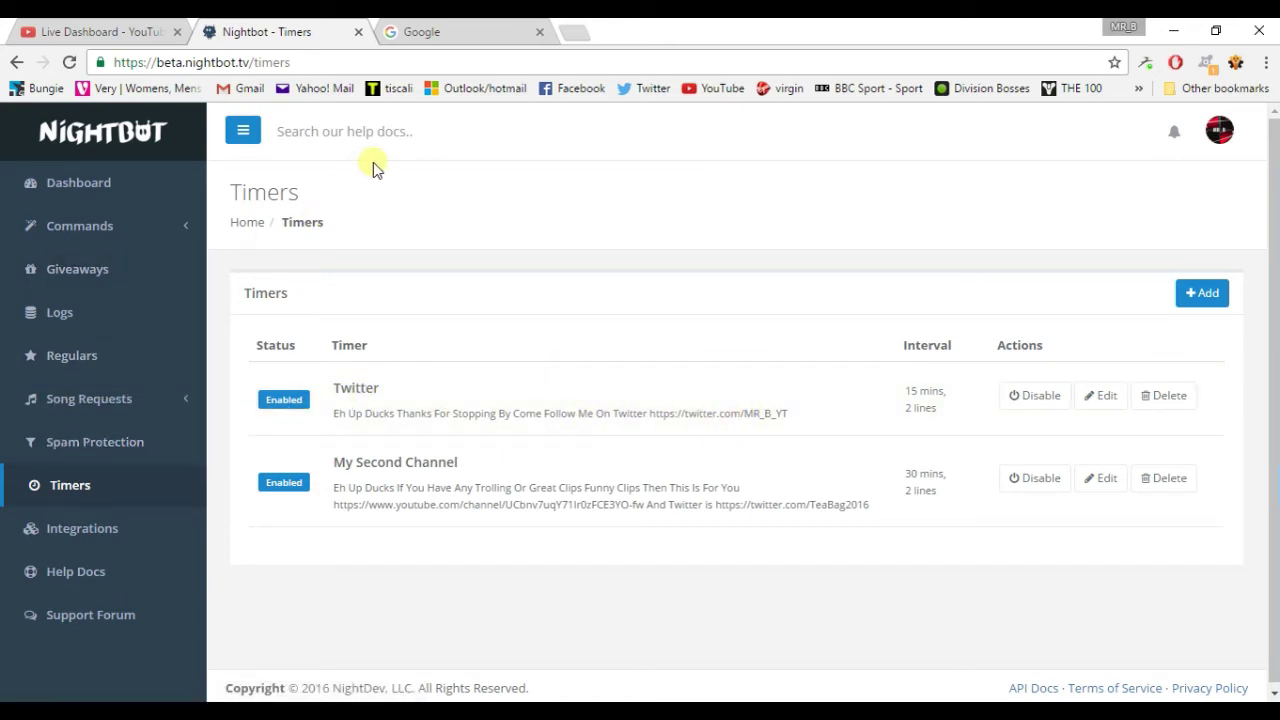
{"action": "left_click", "coordinate": [30, 182]}
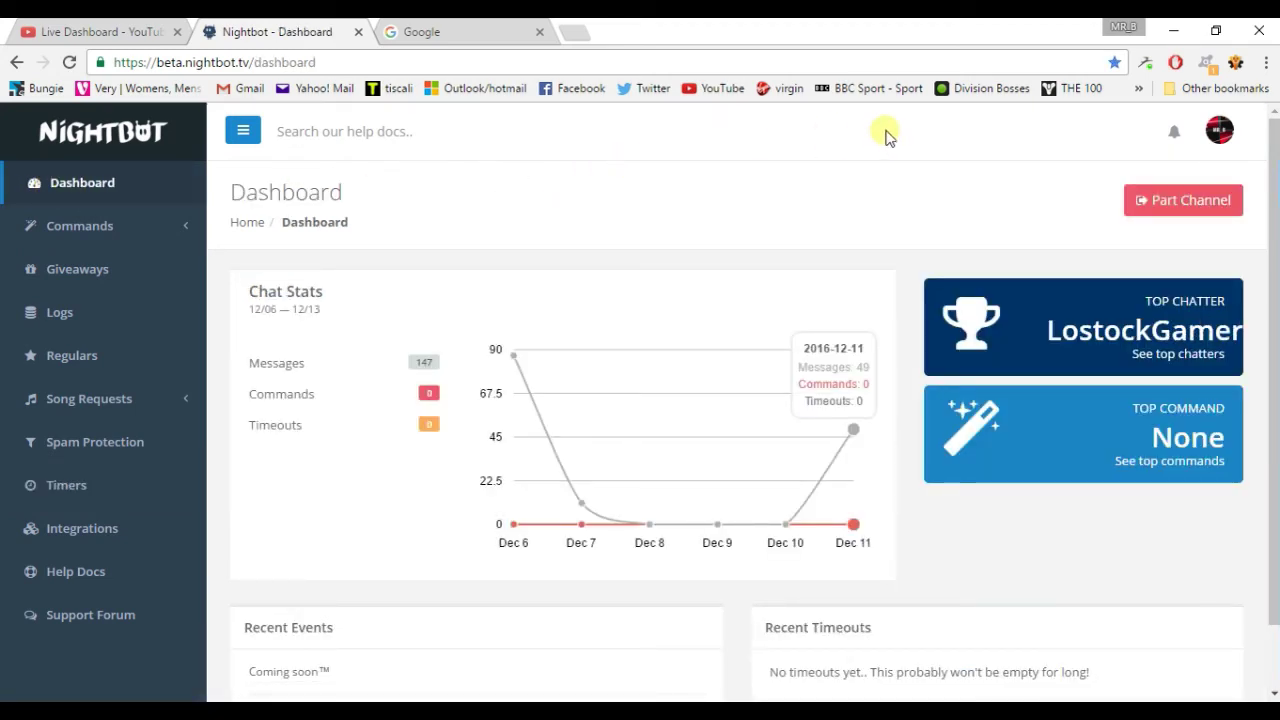
{"action": "left_click_drag", "start_coordinate": [1275, 203], "coordinate": [1275, 267]}
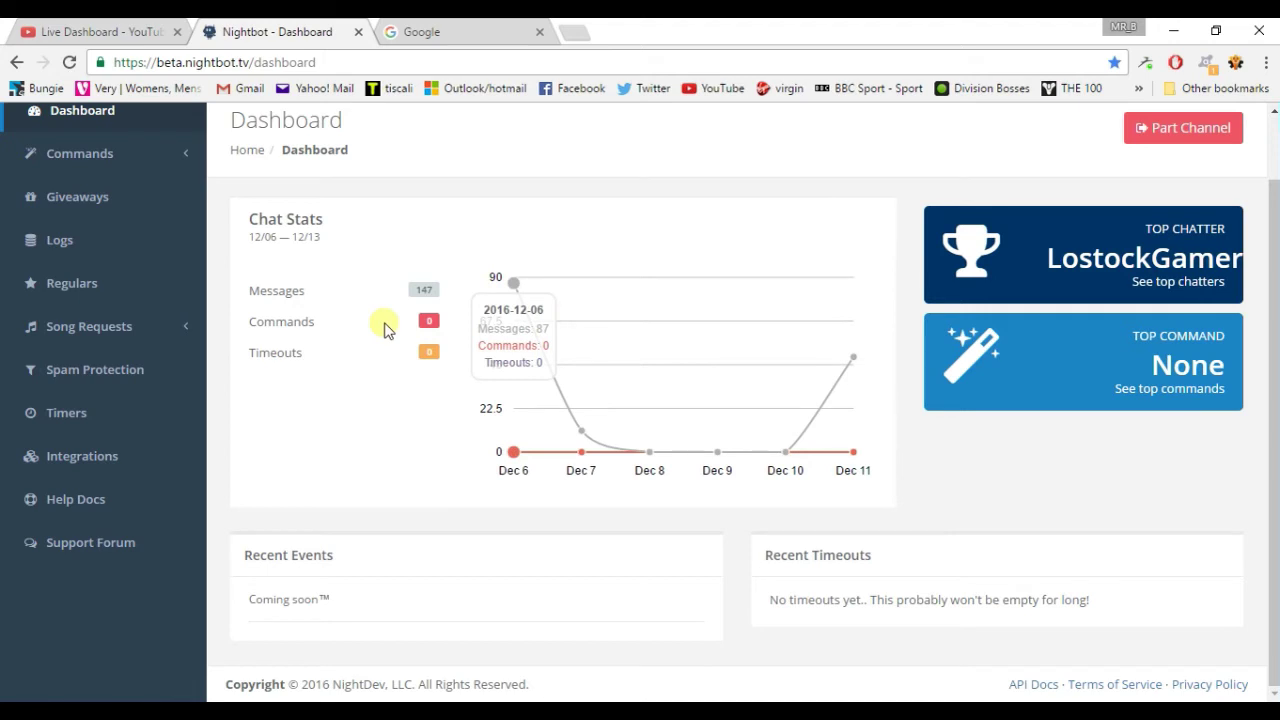
- Check the moderators list of the live chat on the YouTube Live Dashboard, and close the list
{"action": "left_click", "coordinate": [100, 32]}
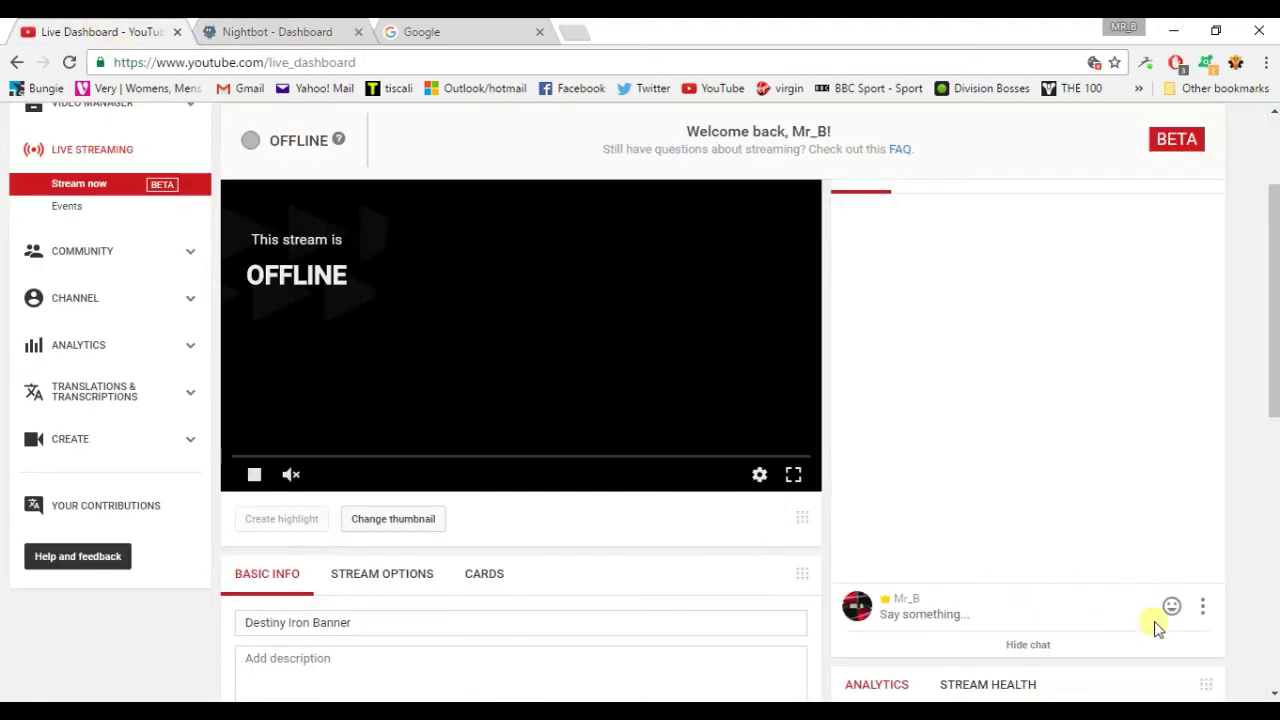
{"action": "left_click", "coordinate": [1204, 610]}
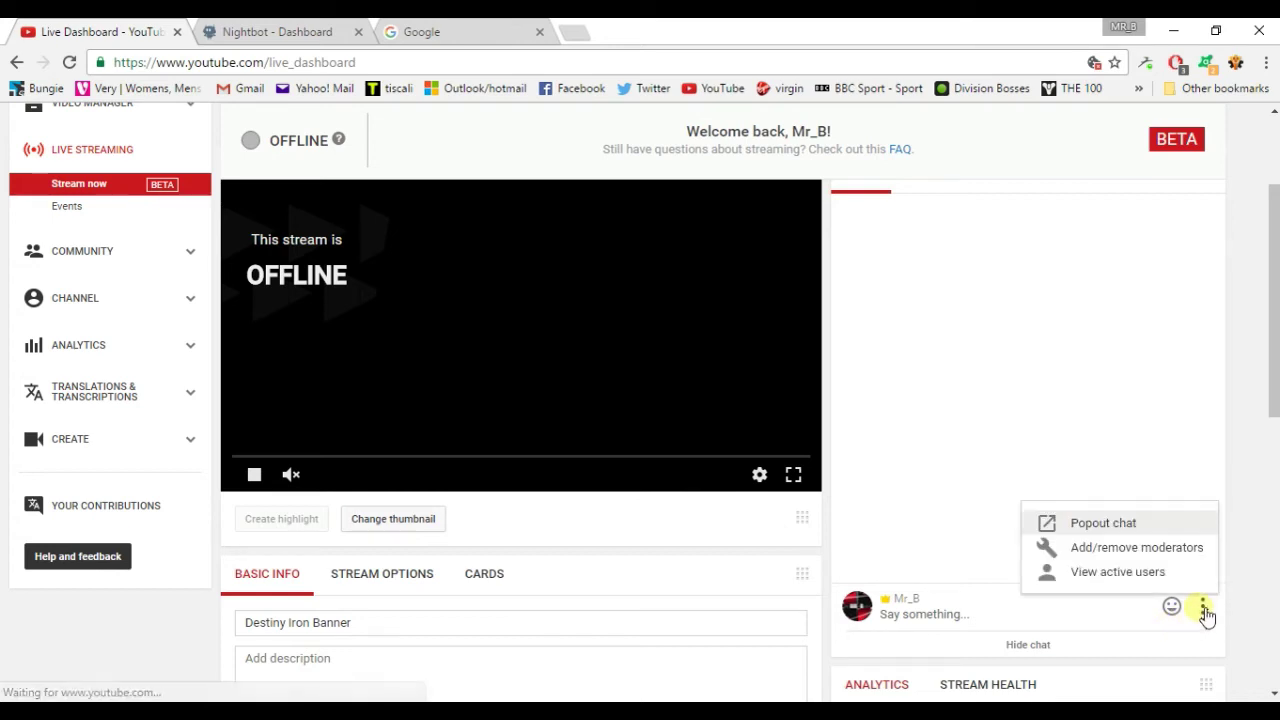
{"action": "left_click", "coordinate": [1138, 548]}
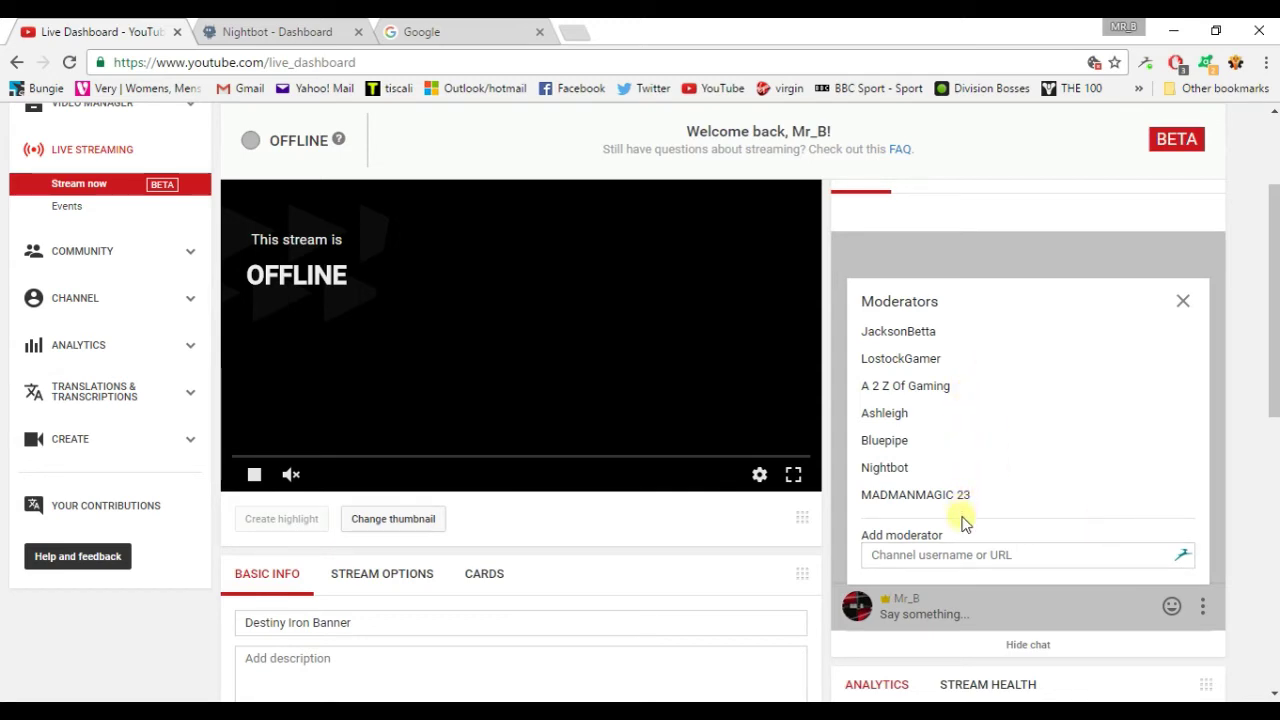
{"action": "left_click", "coordinate": [1183, 302]}
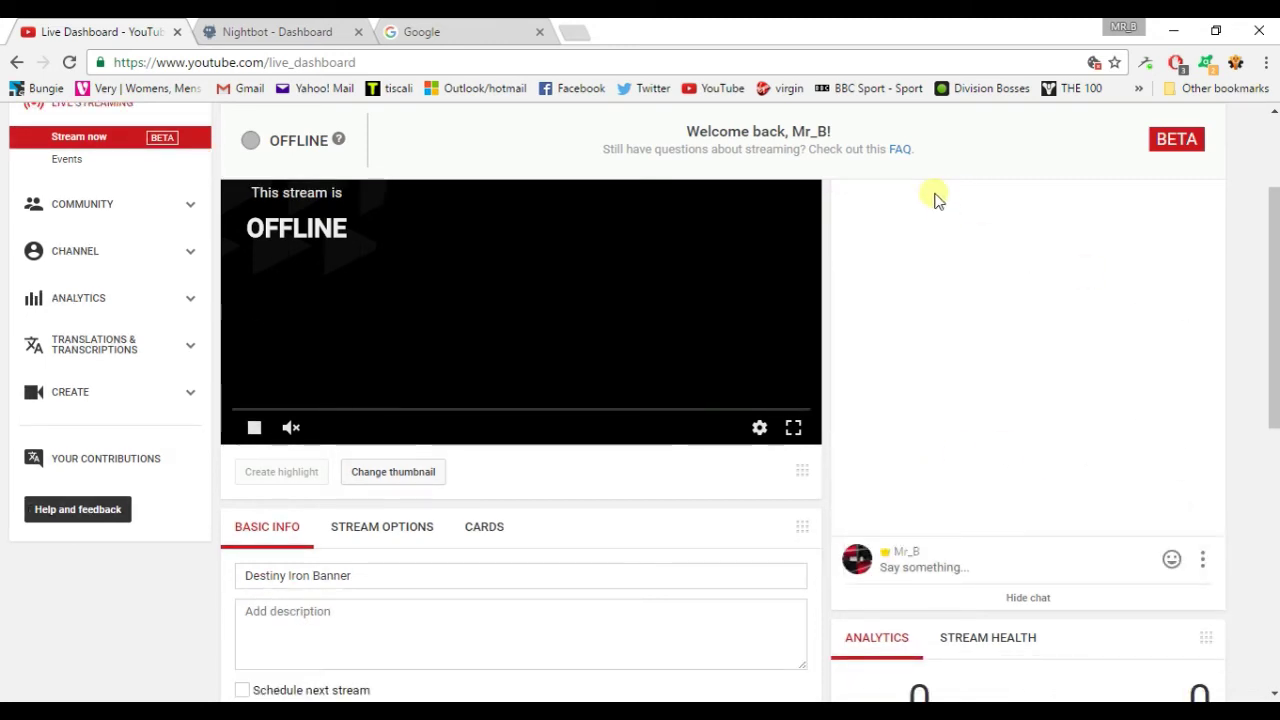
- Switch back to Nightbot, examine its Integrations, Logs and Regulars pages, and return to the dashboard
{"action": "left_click", "coordinate": [300, 31]}
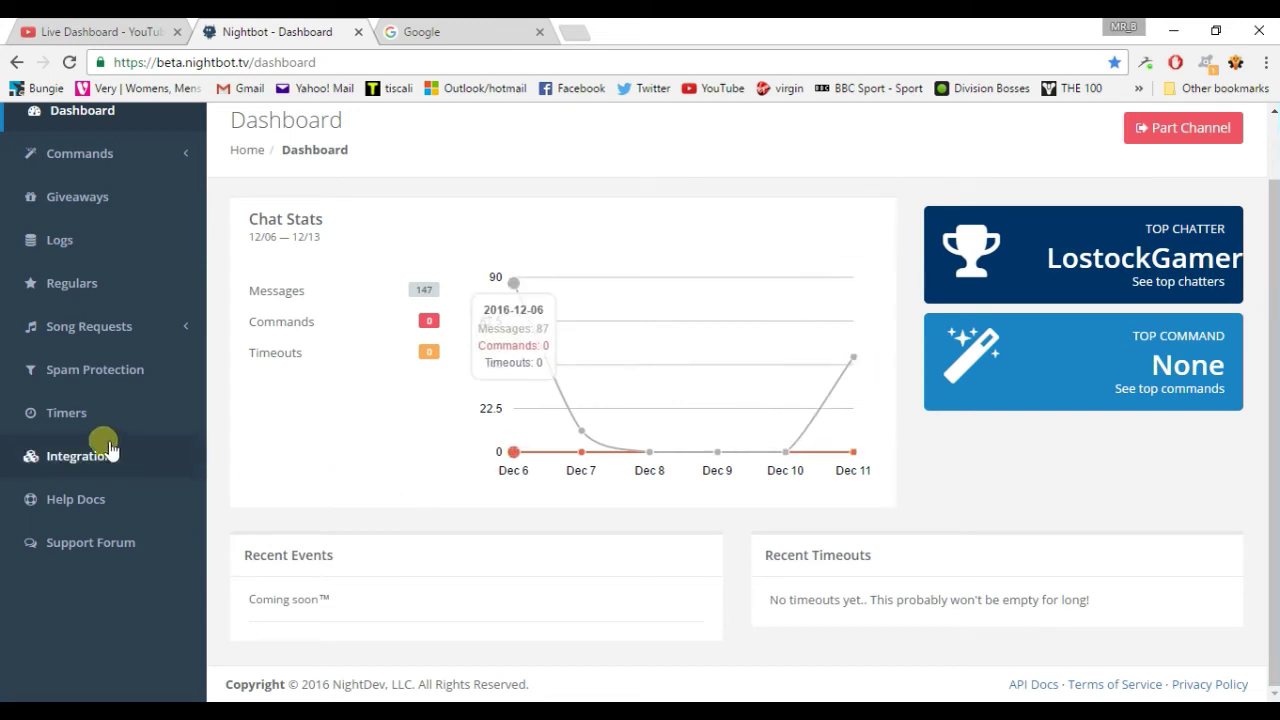
{"action": "left_click", "coordinate": [62, 455]}
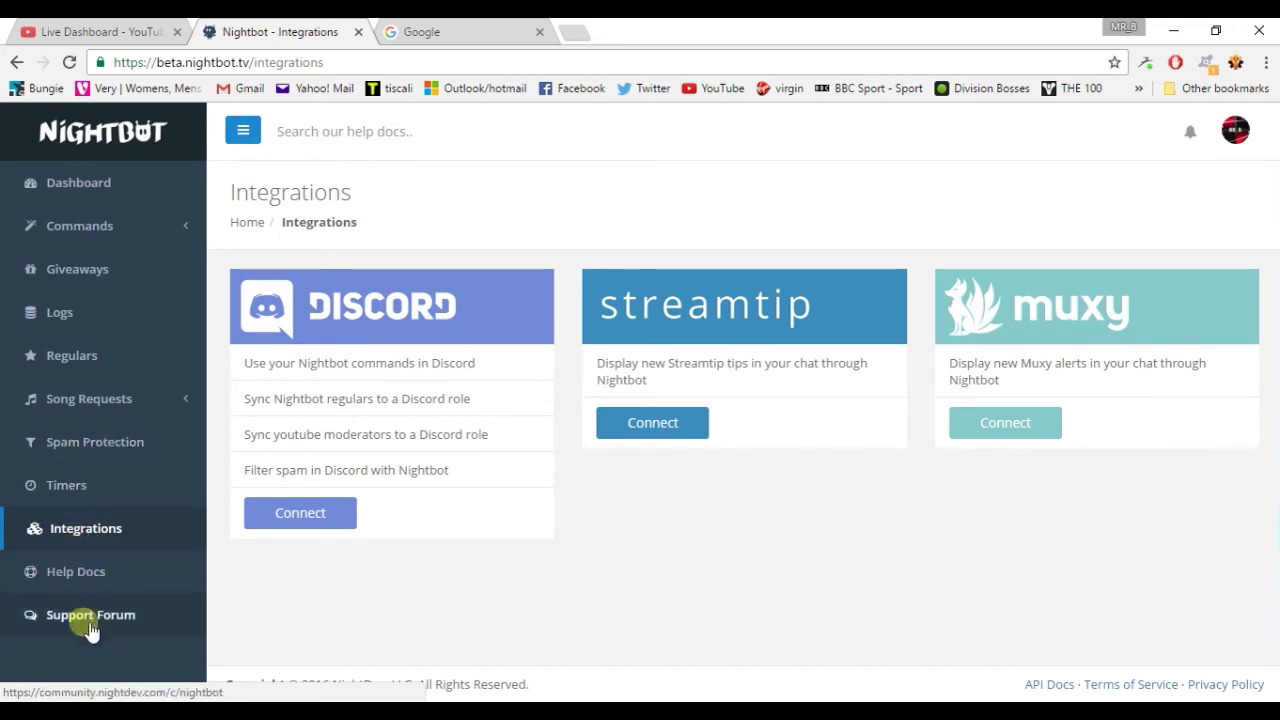
{"action": "left_click", "coordinate": [72, 316]}
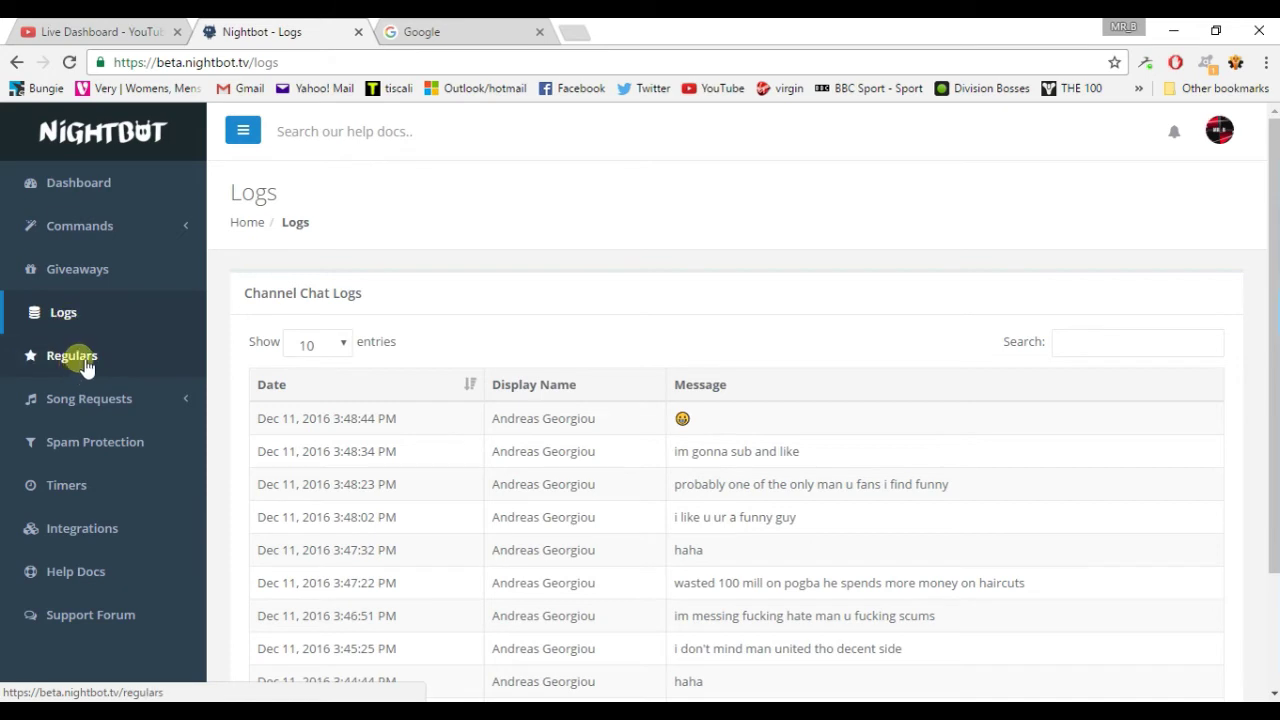
{"action": "left_click", "coordinate": [88, 362]}
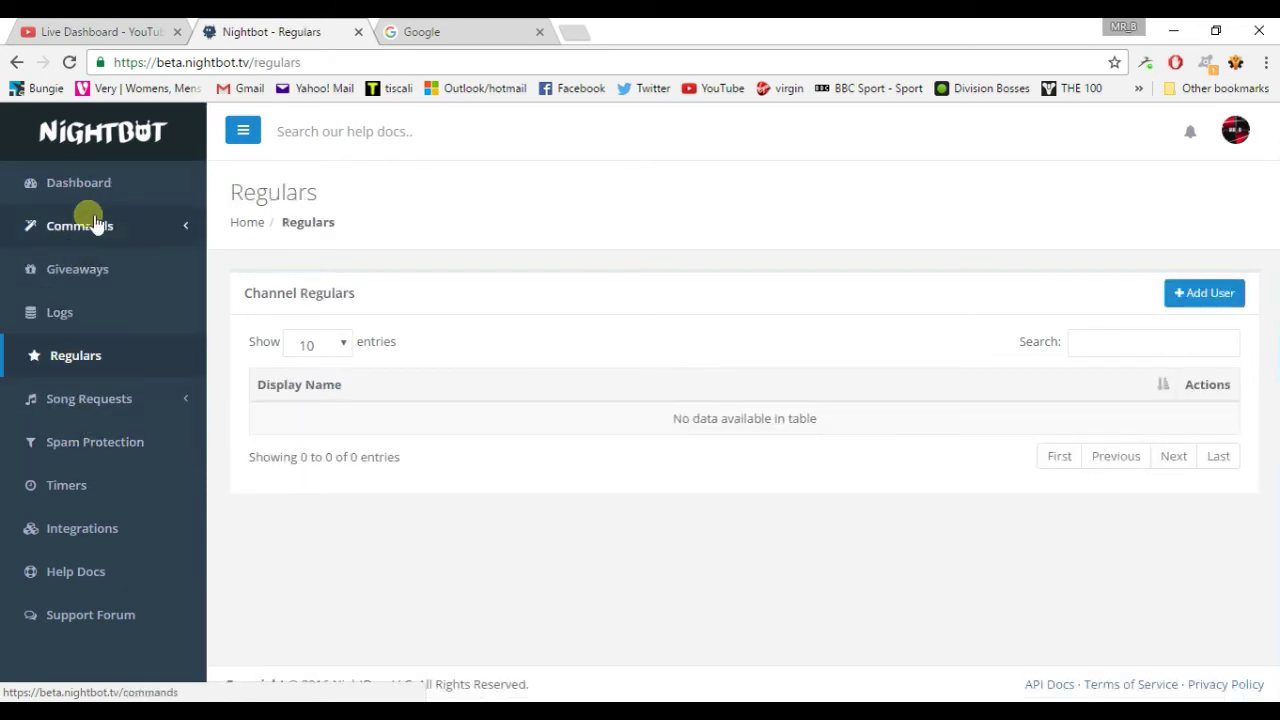
{"action": "left_click", "coordinate": [112, 188]}
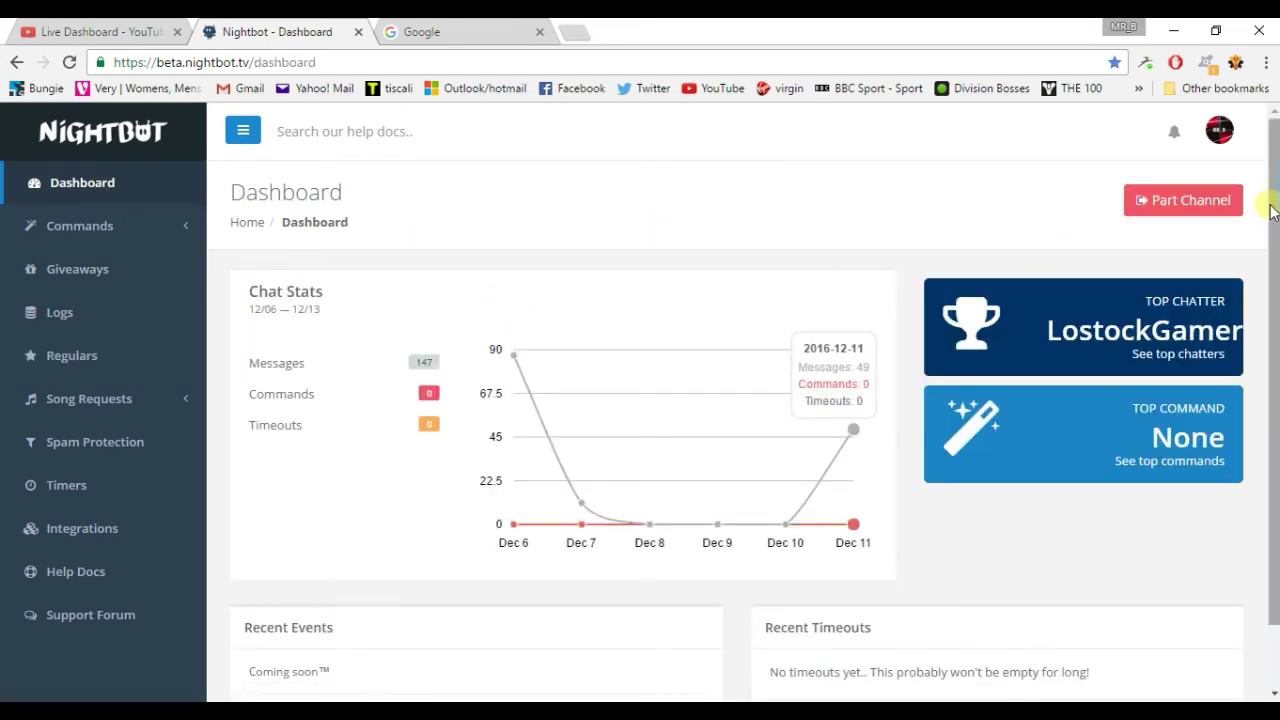
{"action": "left_click_drag", "start_coordinate": [1274, 206], "coordinate": [1274, 279]}
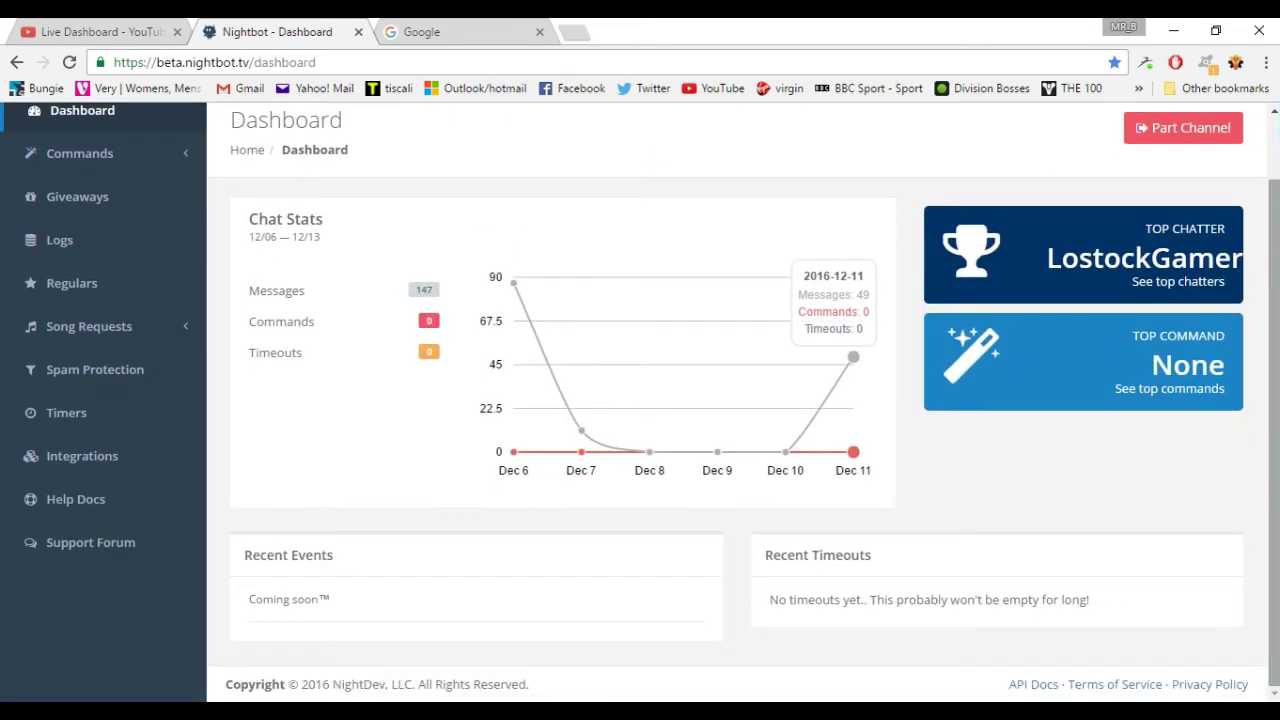
{"action": "scroll", "coordinate": [1266, 251], "scroll_direction": "up", "scroll_amount": 1}
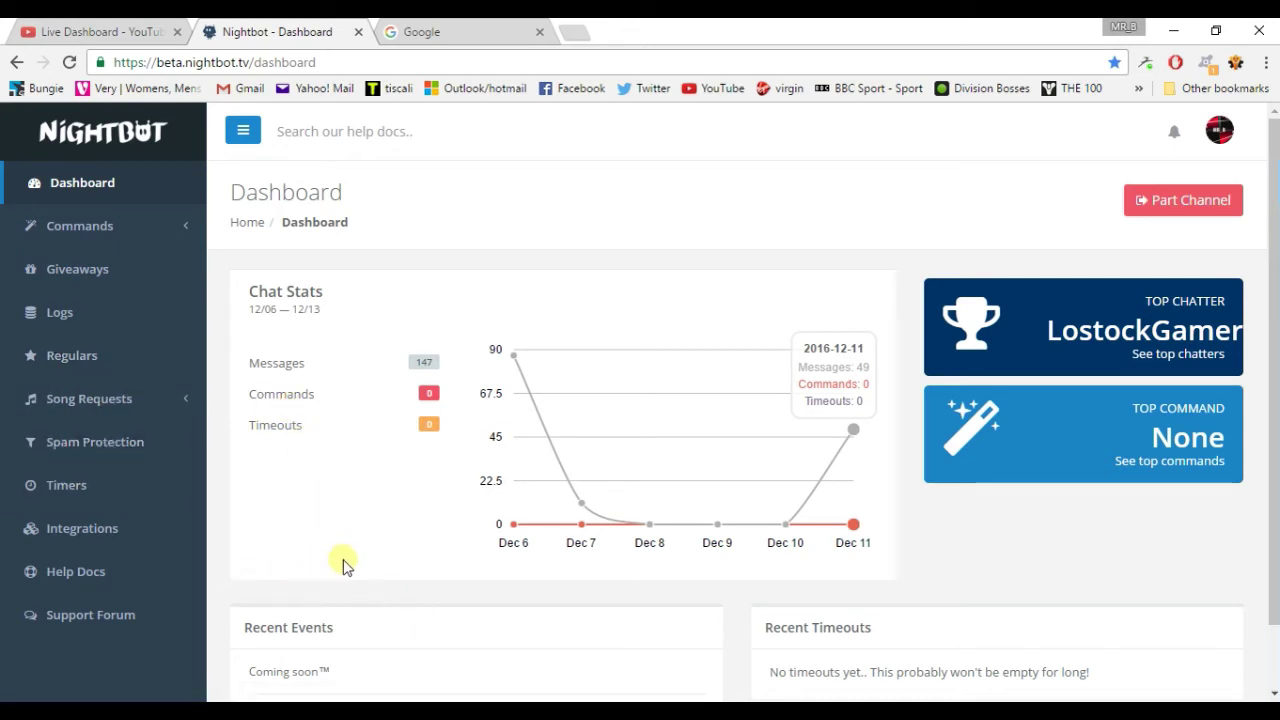
- Search the Nightbot support forum for "how to make a mod on youtube" and browse the results
{"action": "left_click", "coordinate": [88, 614]}
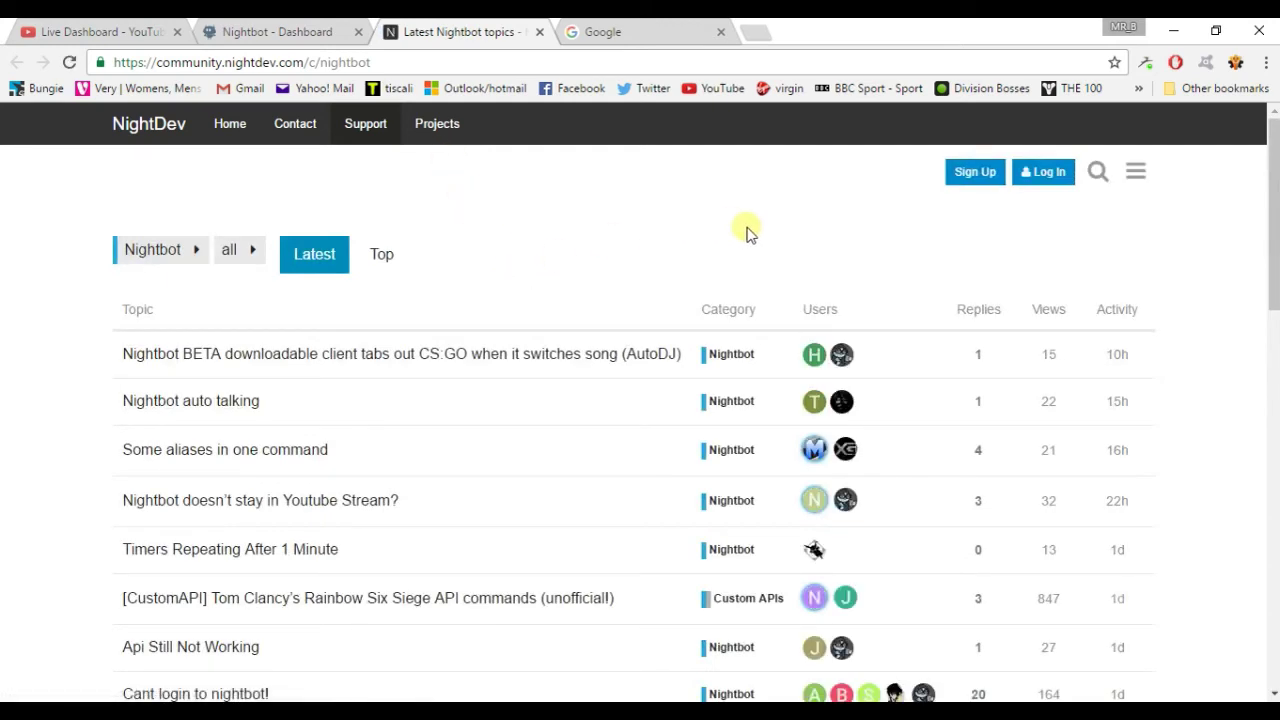
{"action": "left_click", "coordinate": [1098, 174]}
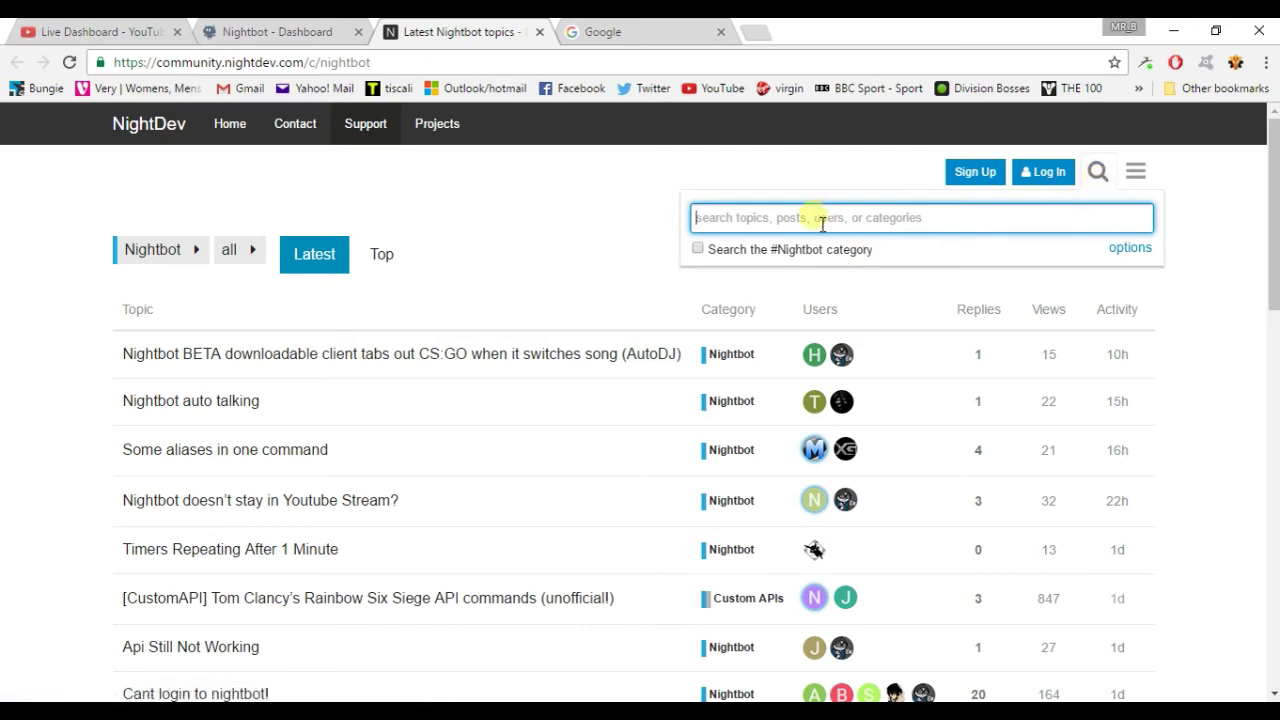
{"action": "type", "text": "ho"}
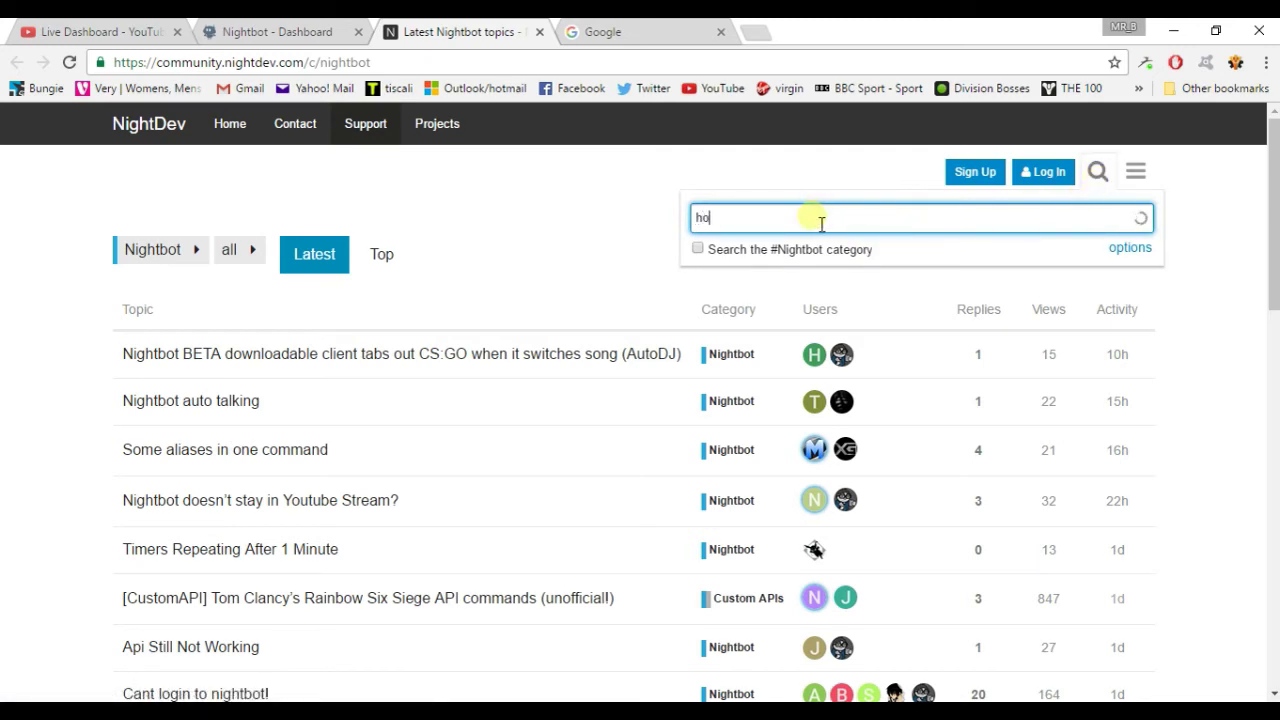
{"action": "type", "text": "w to"}
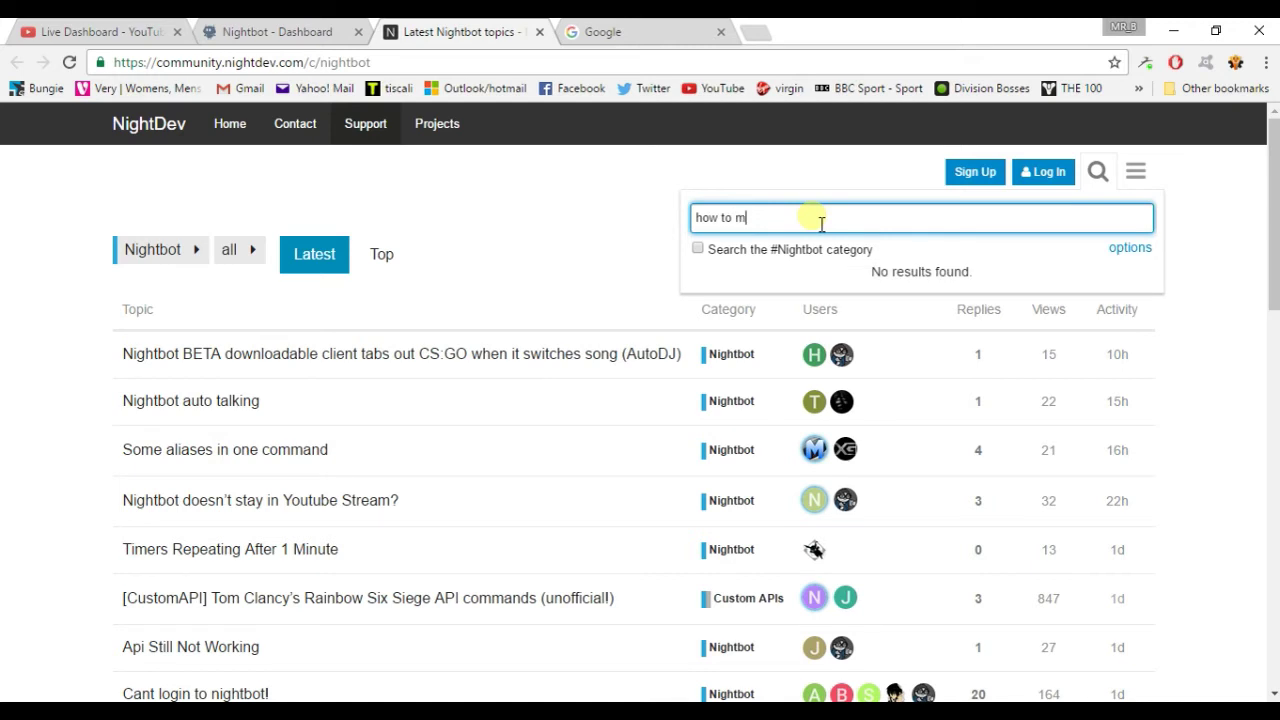
{"action": "type", "text": "make a mod on y"}
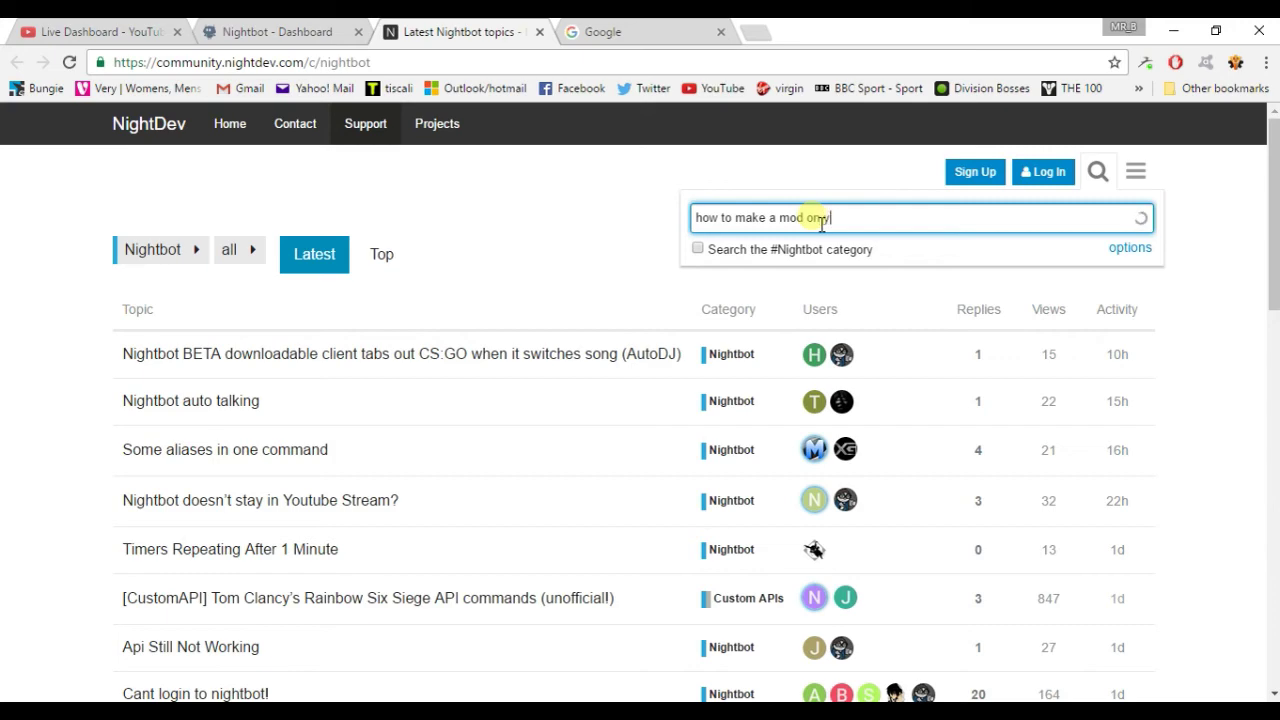
{"action": "type", "text": "outube"}
{"action": "key", "text": "Return"}
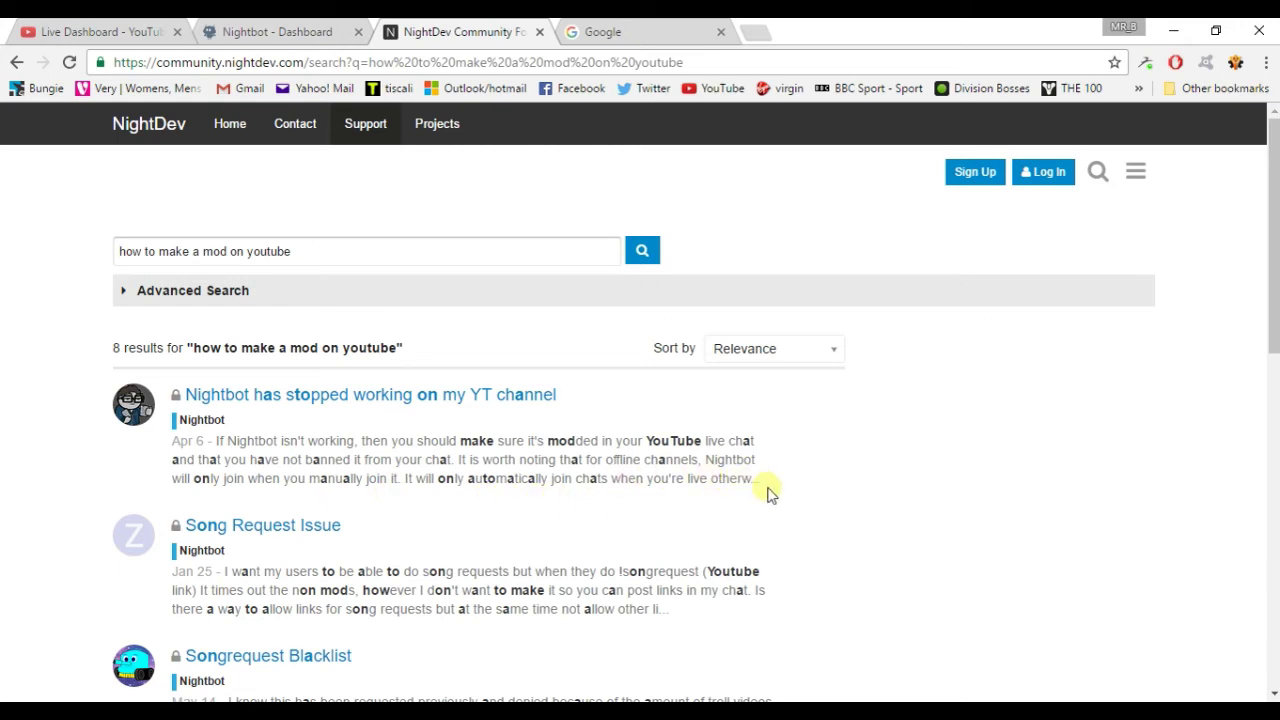
{"action": "left_click_drag", "start_coordinate": [1277, 258], "coordinate": [1277, 358]}
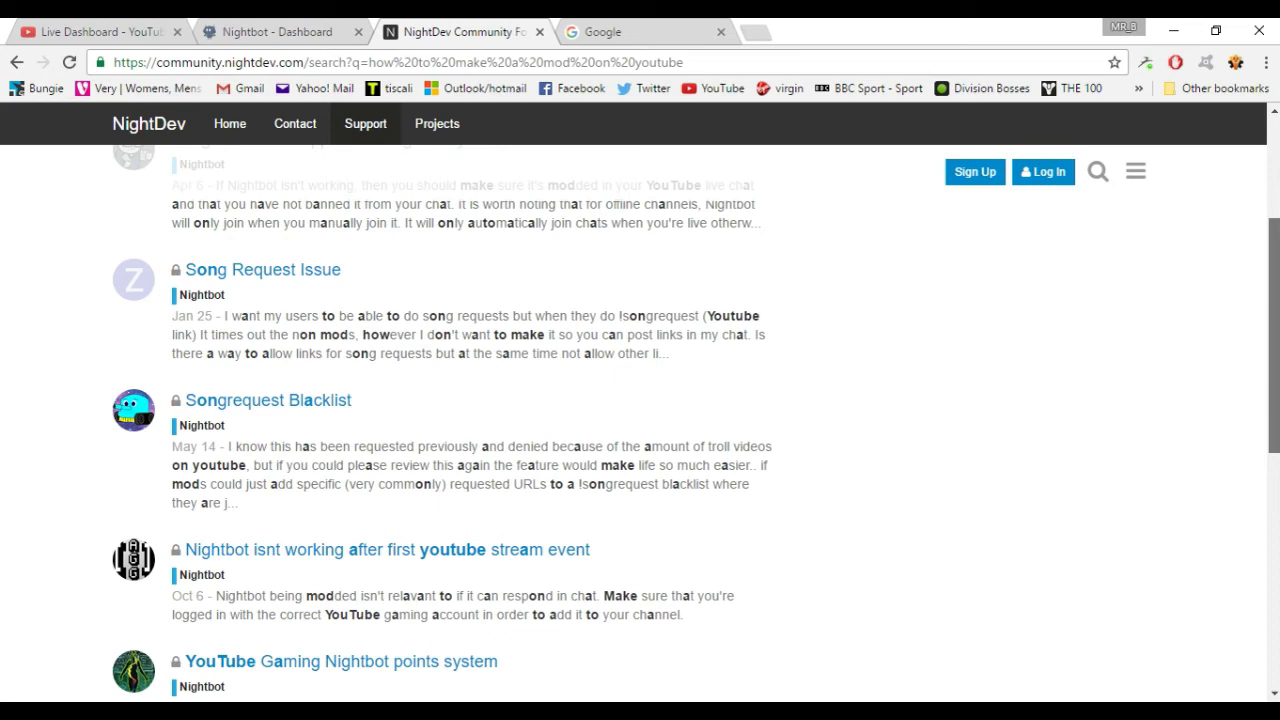
{"action": "scroll", "coordinate": [640, 420], "scroll_direction": "down", "scroll_amount": 1}
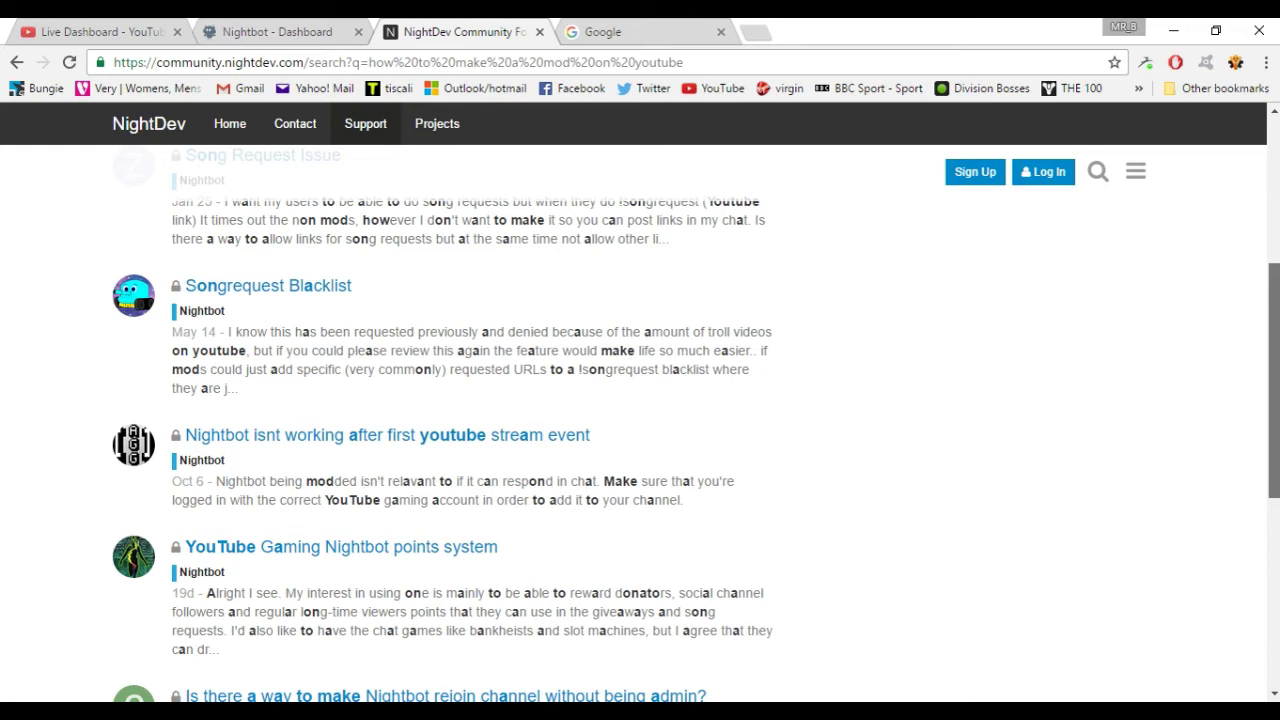
{"action": "scroll", "coordinate": [640, 420], "scroll_direction": "down", "scroll_amount": 1}
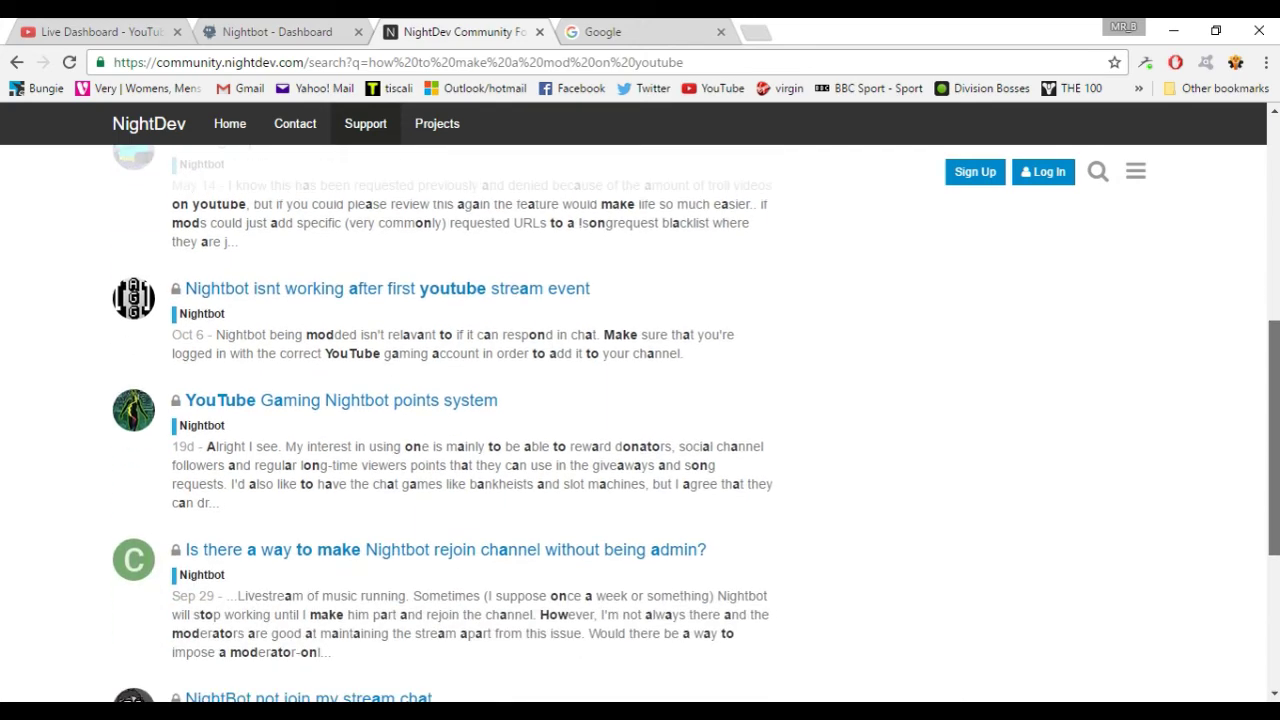
{"action": "scroll", "coordinate": [640, 420], "scroll_direction": "down", "scroll_amount": 1}
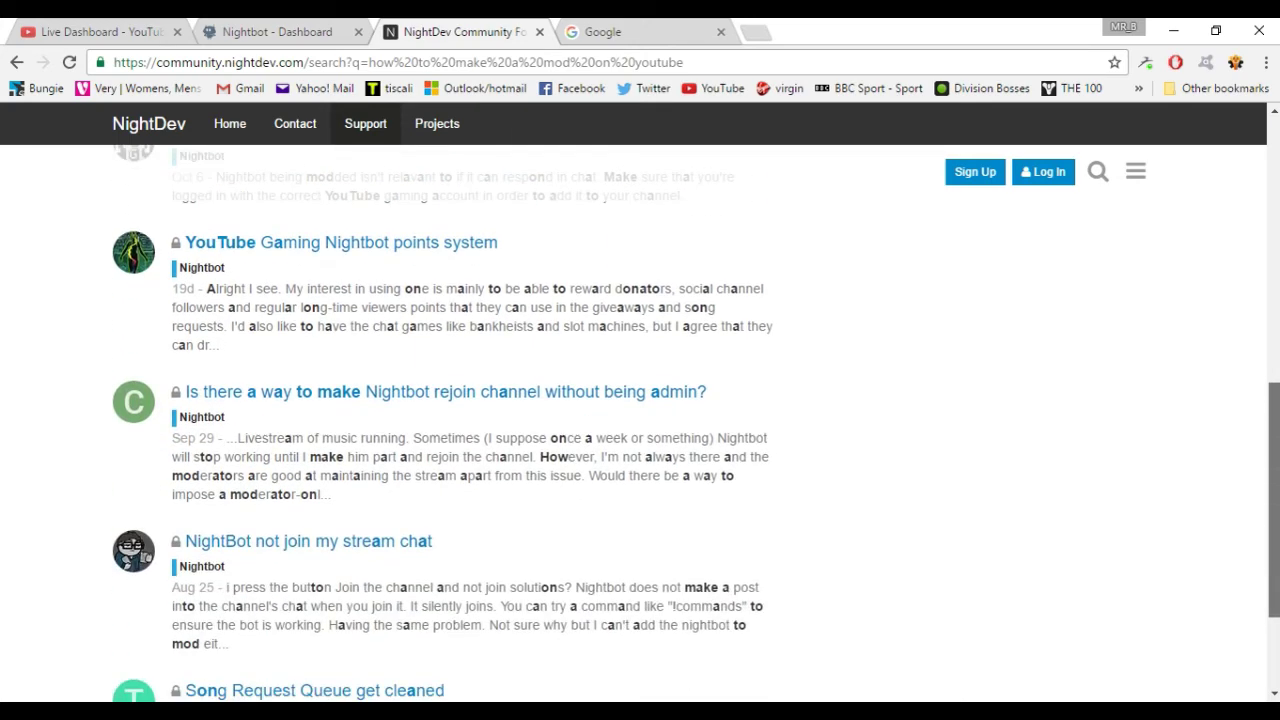
- Review the remaining forum search results and the advanced search options, and close the NightDev forum
{"action": "scroll", "coordinate": [640, 420], "scroll_direction": "down", "scroll_amount": 1}
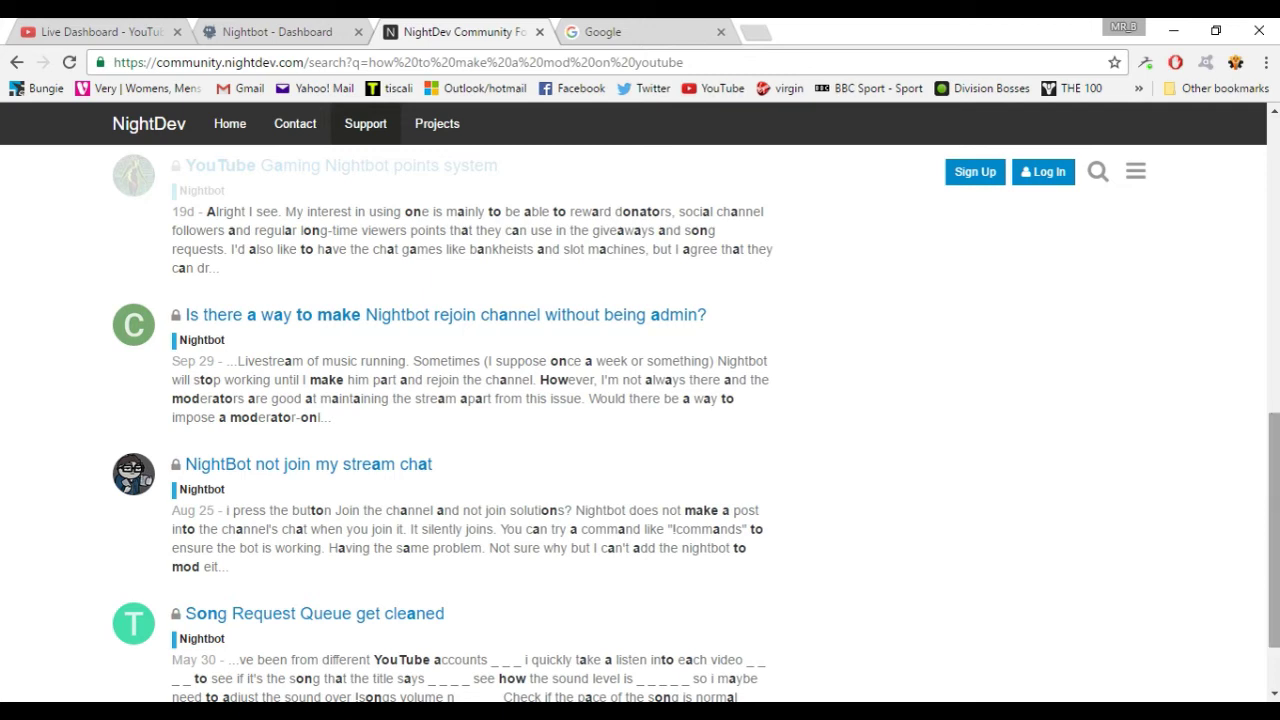
{"action": "scroll", "coordinate": [640, 420], "scroll_direction": "down", "scroll_amount": 1}
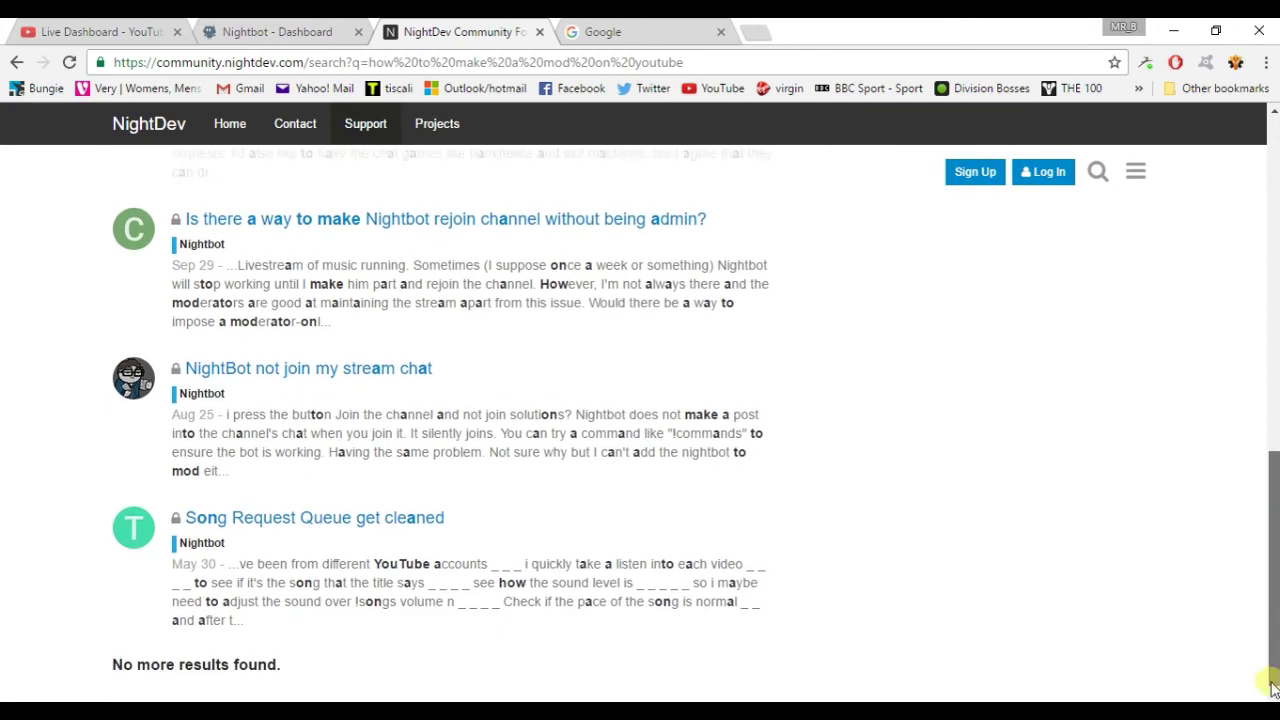
{"action": "left_click_drag", "start_coordinate": [1265, 648], "coordinate": [1190, 222]}
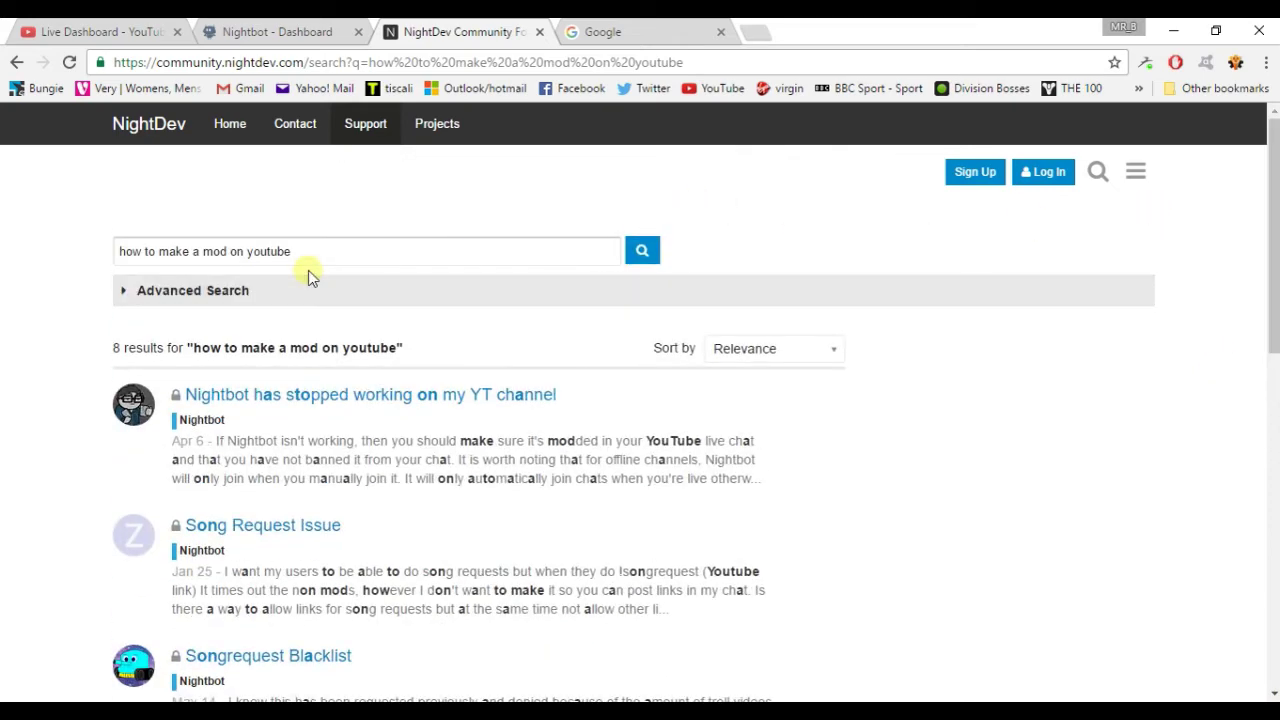
{"action": "left_click", "coordinate": [233, 290]}
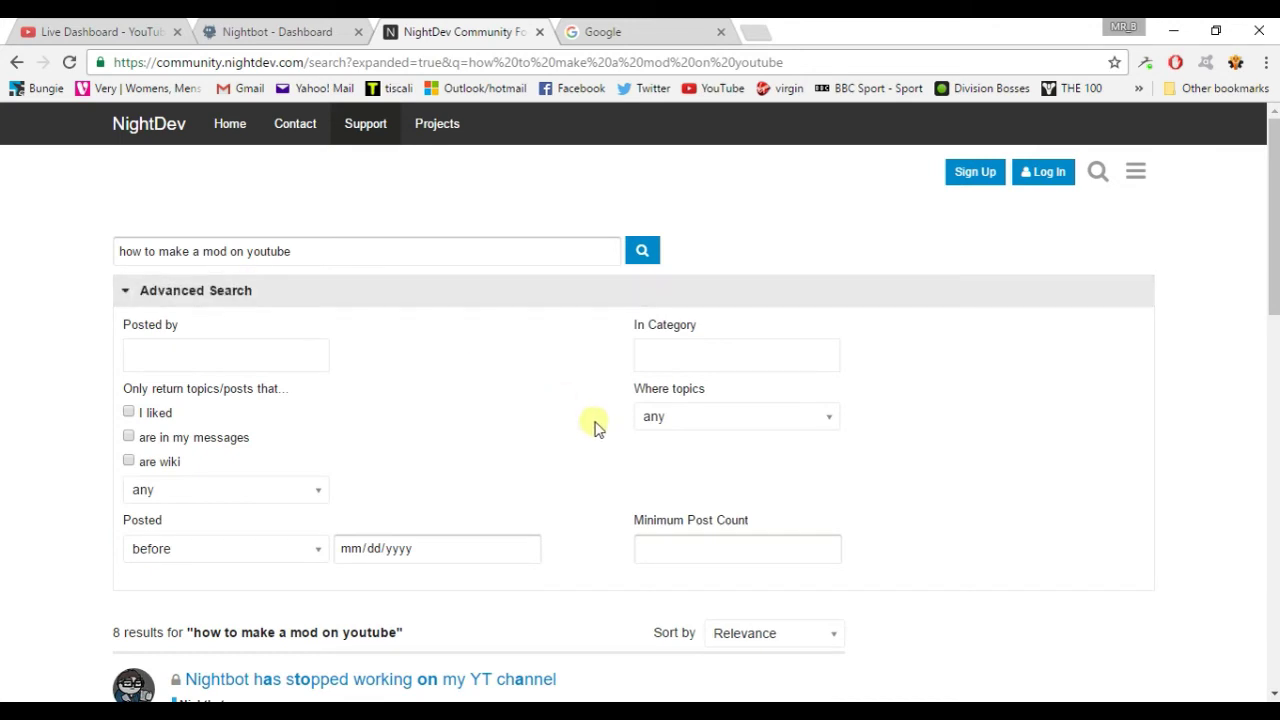
{"action": "scroll", "coordinate": [1273, 328], "scroll_direction": "down", "scroll_amount": 3}
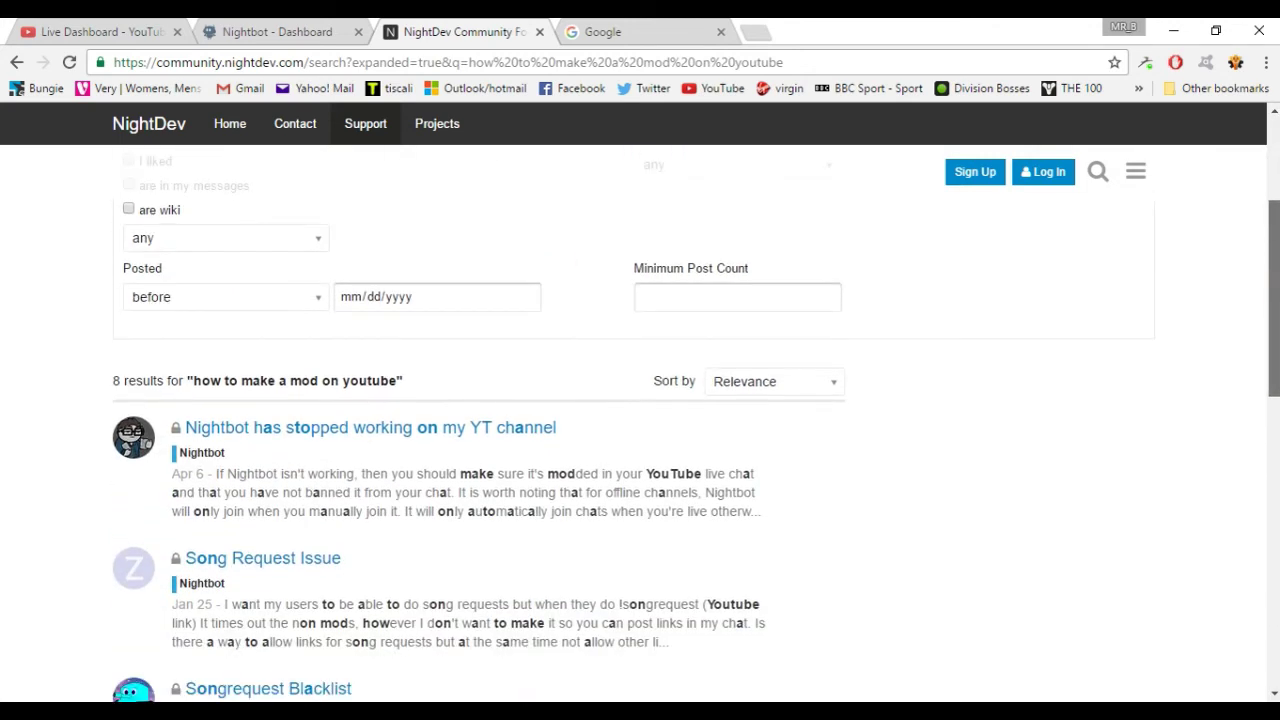
{"action": "scroll", "coordinate": [1246, 234], "scroll_direction": "up", "scroll_amount": 3}
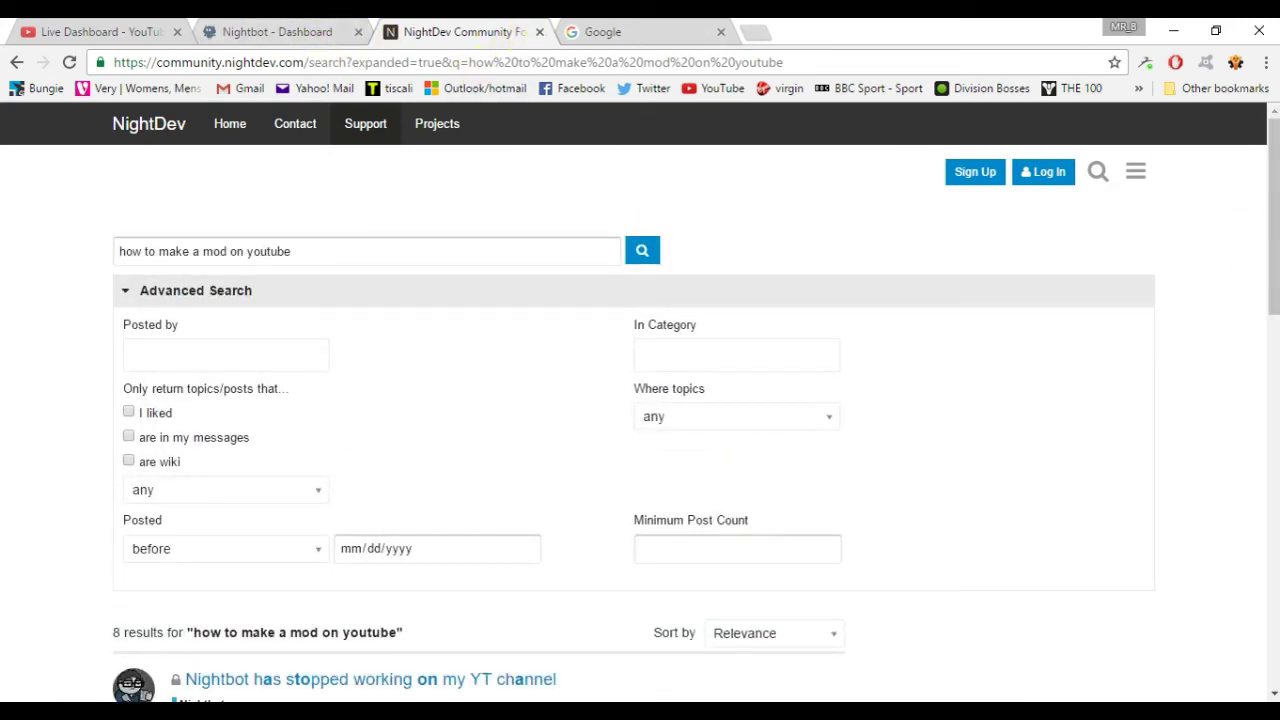
{"action": "left_click", "coordinate": [539, 31]}
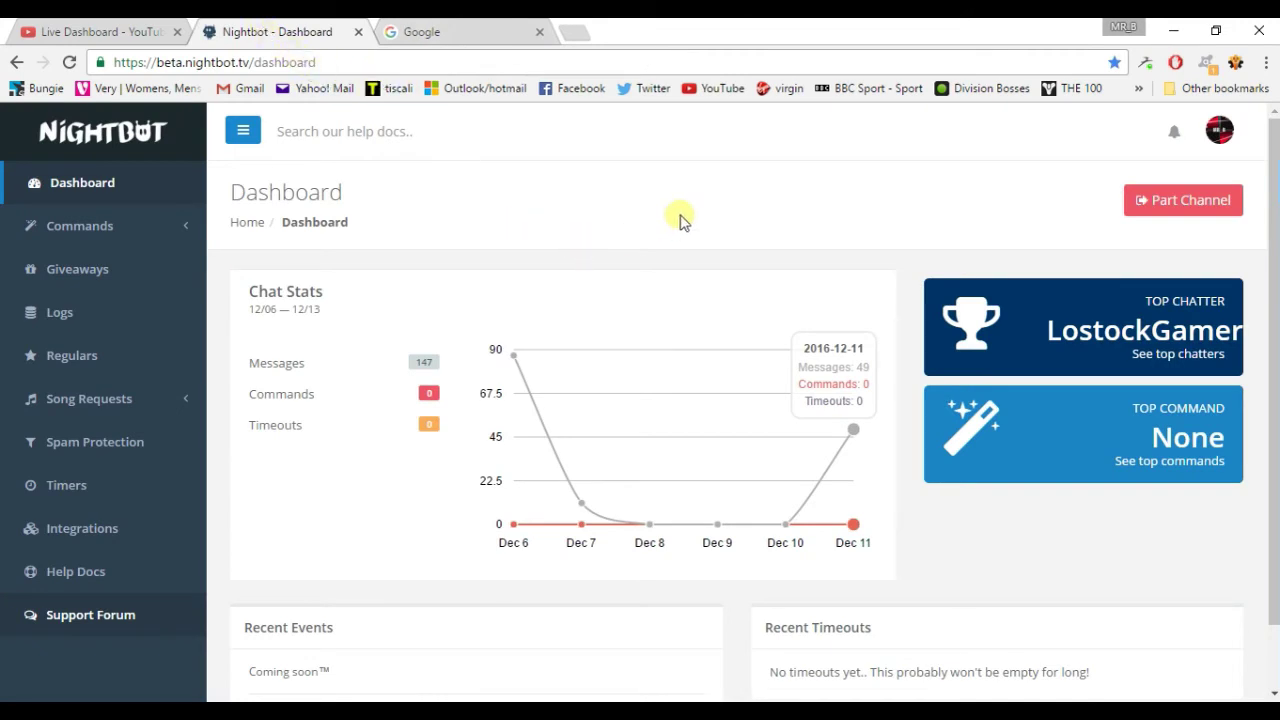
- Switch to the YouTube Live Dashboard and remove Nightbot from the live chat's moderators
{"action": "left_click", "coordinate": [165, 31]}
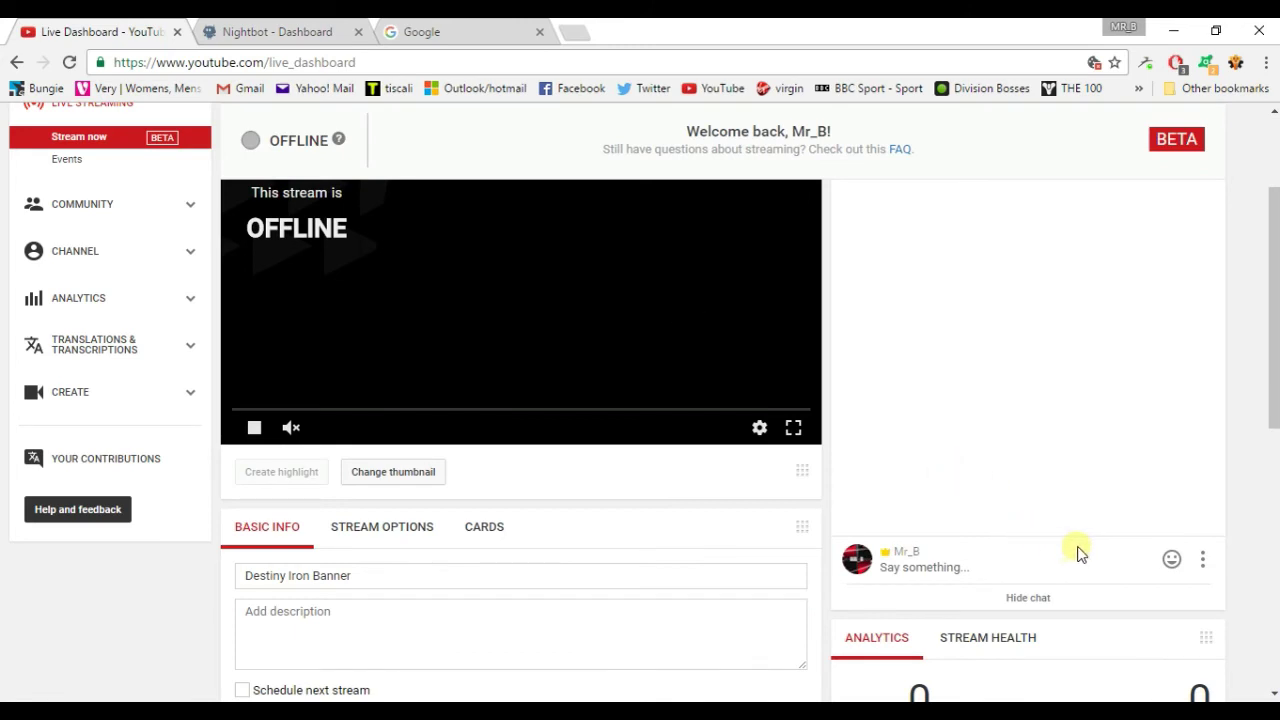
{"action": "left_click", "coordinate": [1203, 560]}
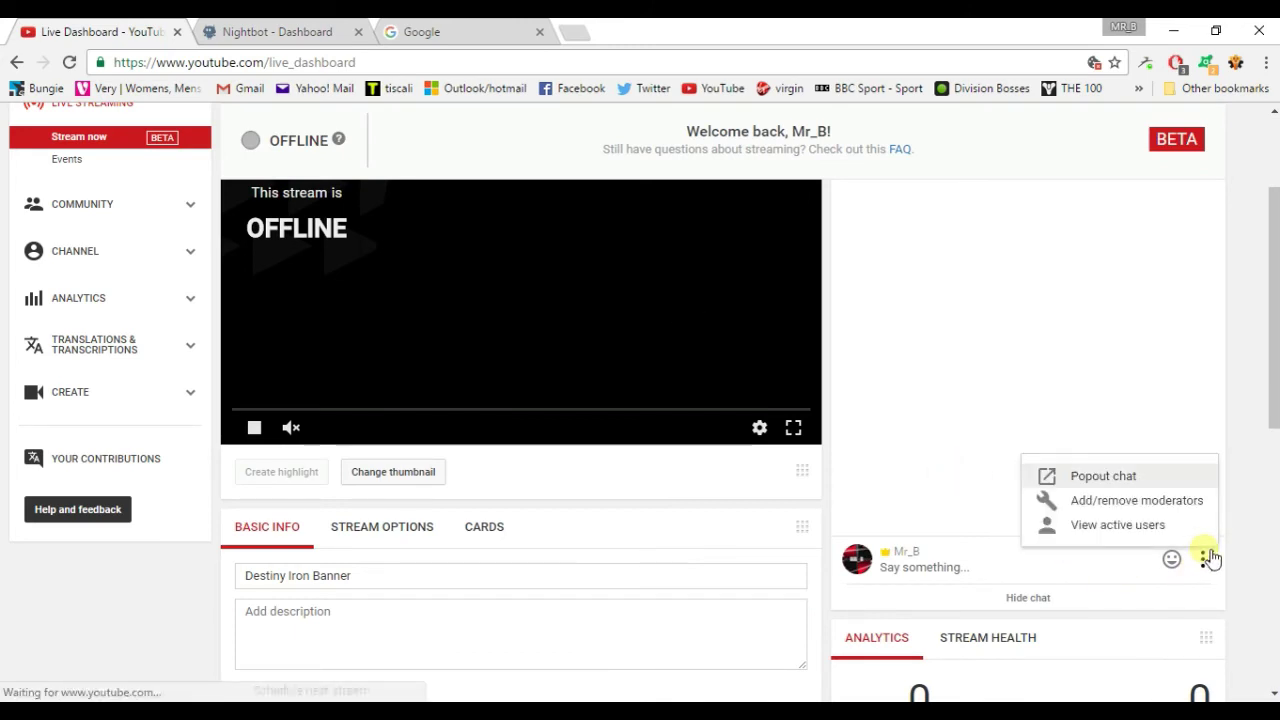
{"action": "left_click", "coordinate": [1151, 503]}
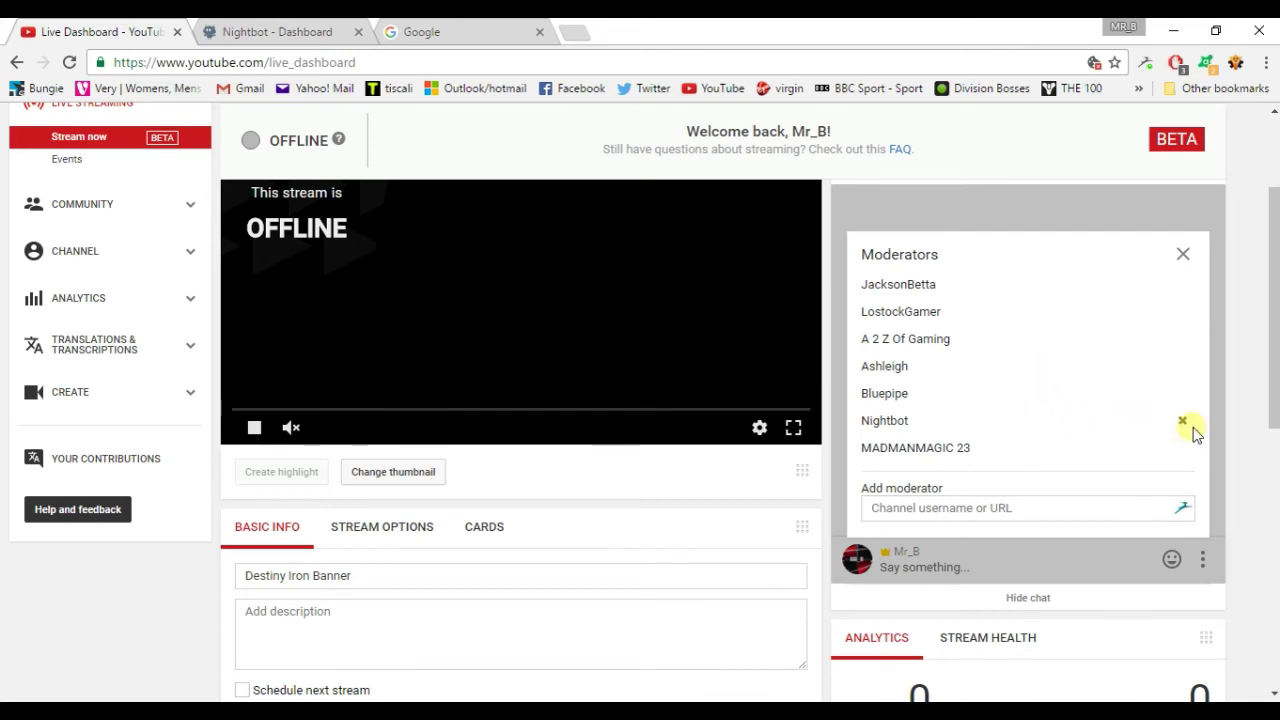
{"action": "left_click", "coordinate": [1186, 423]}
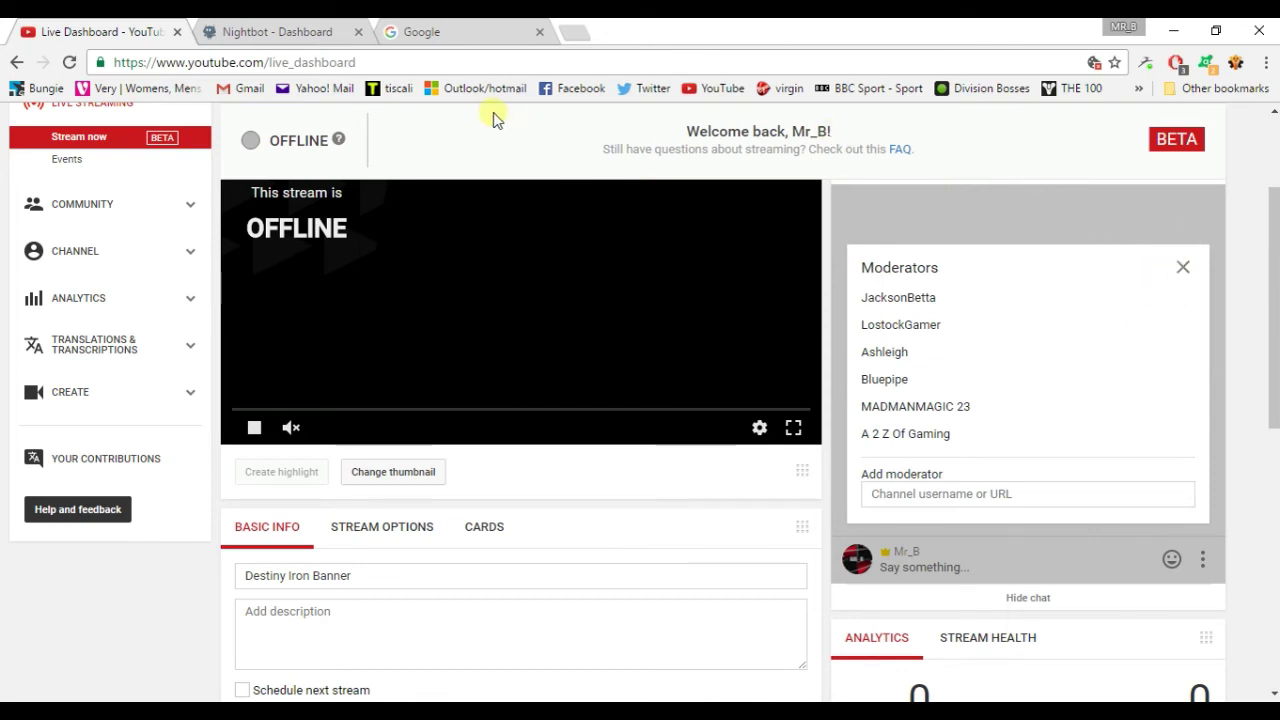
- Switch to the Nightbot dashboard, make the bot part the channel, and have it join again
{"action": "left_click", "coordinate": [290, 32]}
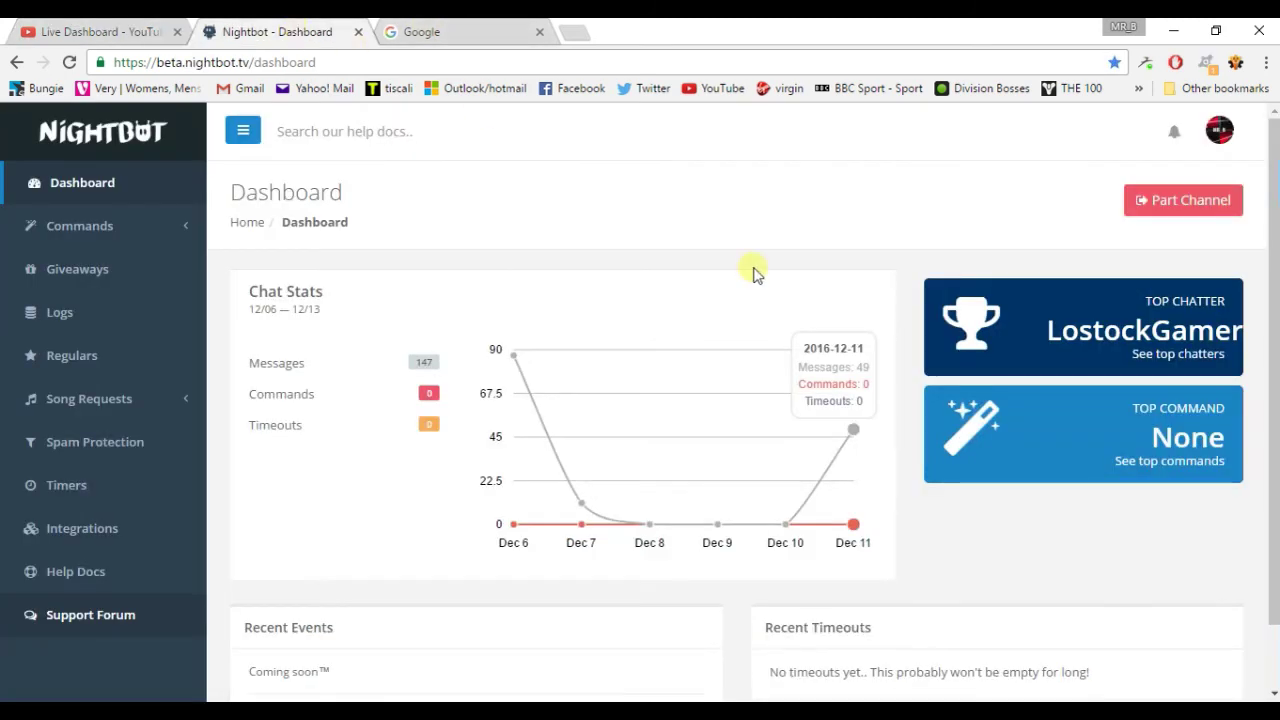
{"action": "left_click", "coordinate": [1153, 203]}
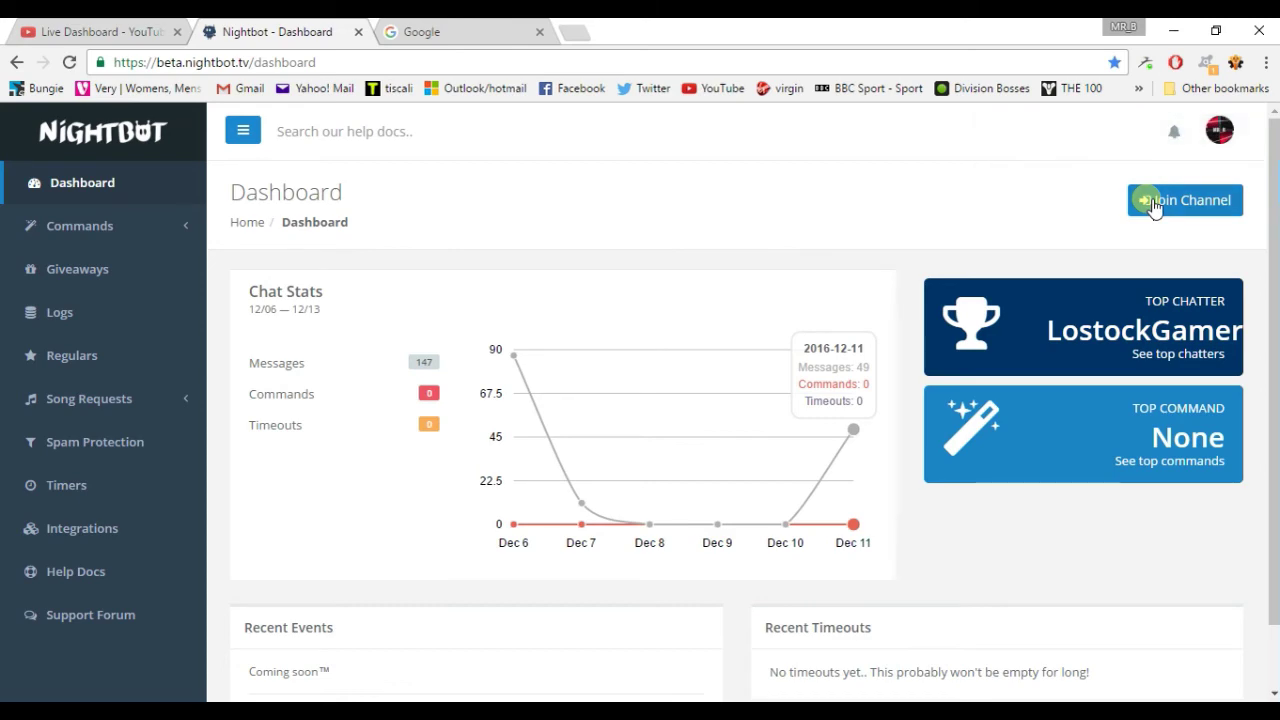
{"action": "left_click", "coordinate": [1153, 203]}
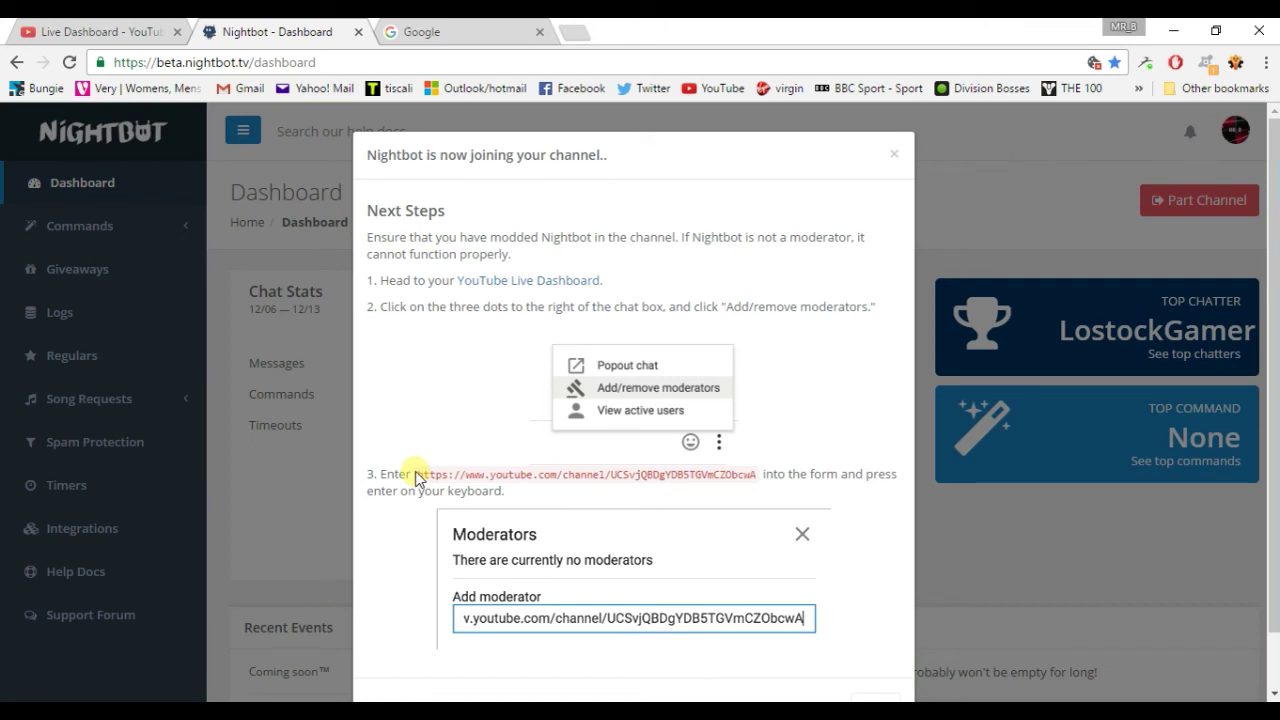
- Copy Nightbot's YouTube channel URL from the joining instructions and close them
{"action": "left_click_drag", "start_coordinate": [418, 478], "coordinate": [764, 482]}
{"action": "key", "text": "ctrl+c"}
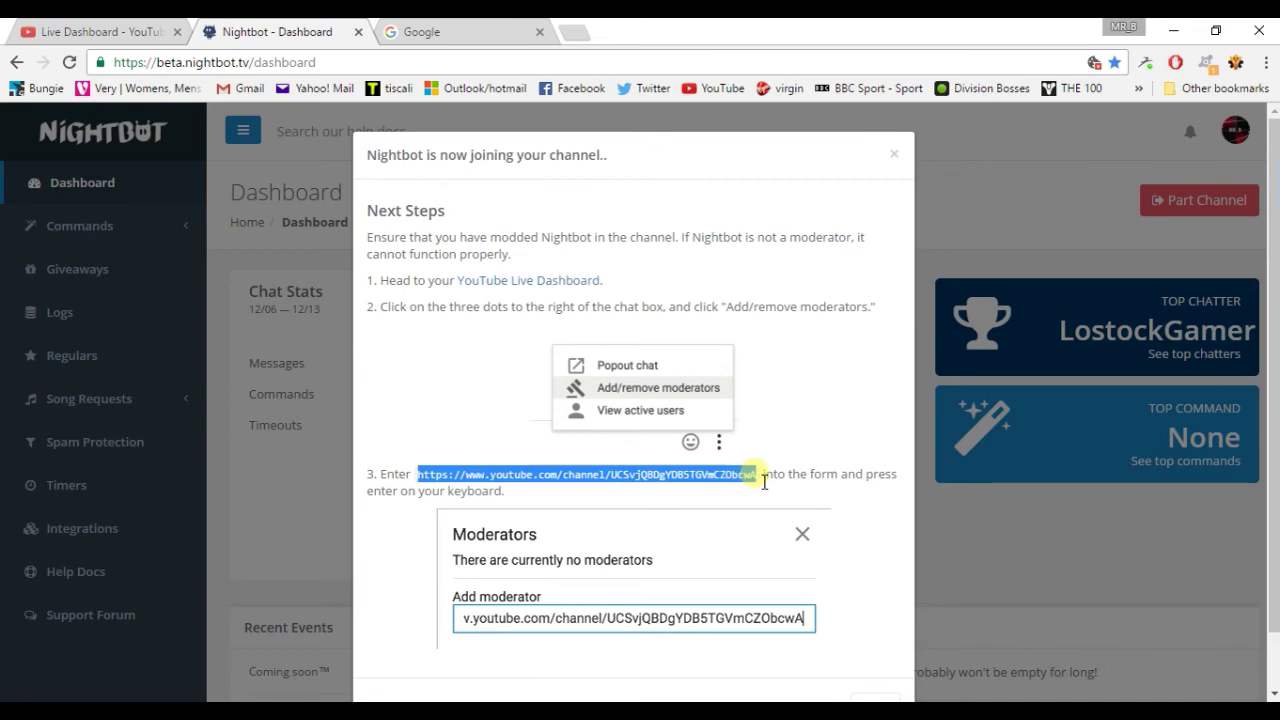
{"action": "right_click", "coordinate": [741, 481]}
{"action": "left_click", "coordinate": [772, 488]}
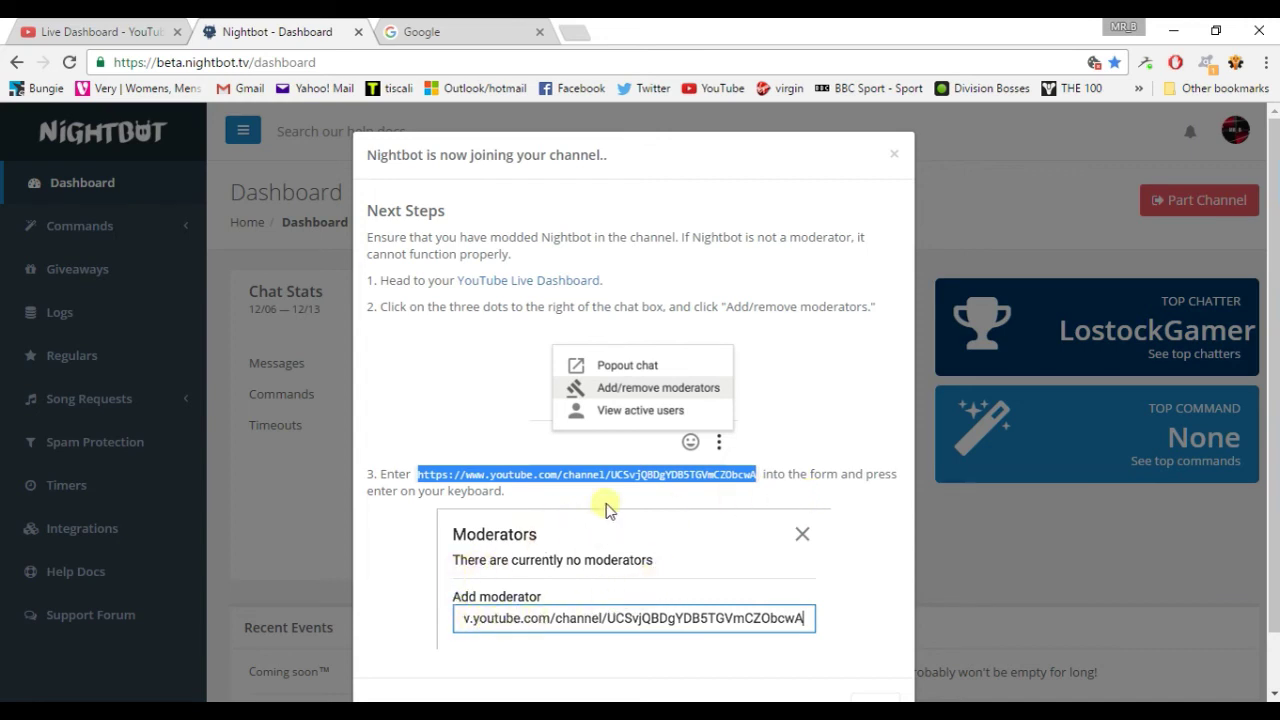
{"action": "left_click", "coordinate": [894, 154]}
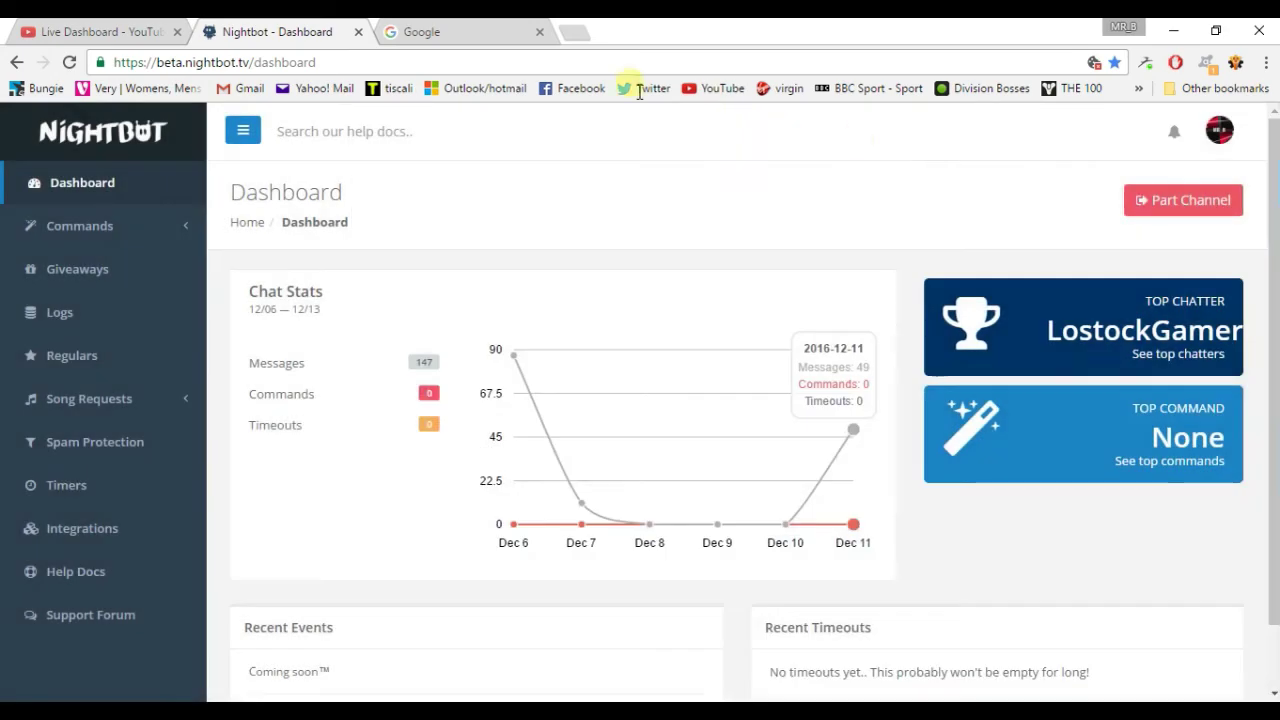
- Add Nightbot as a live chat moderator on the YouTube Live Dashboard using the copied channel URL, and close the moderators list
{"action": "left_click", "coordinate": [145, 32]}
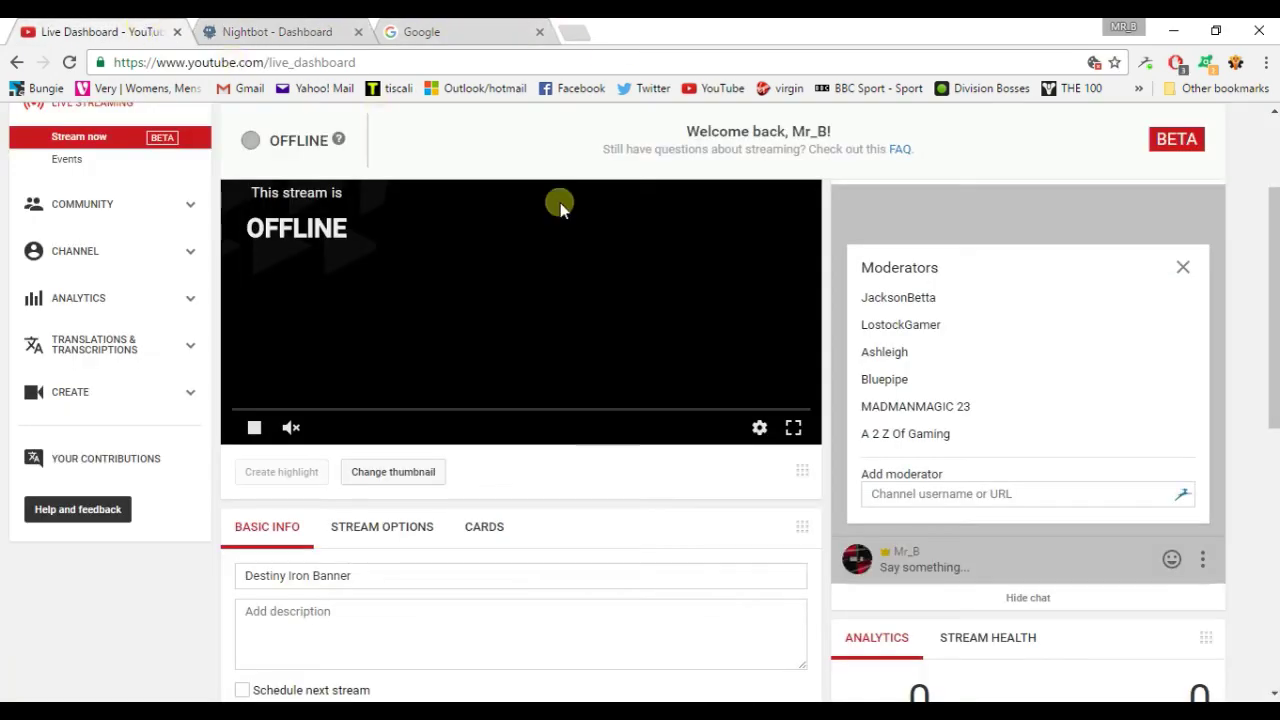
{"action": "left_click", "coordinate": [914, 510]}
{"action": "right_click", "coordinate": [912, 500]}
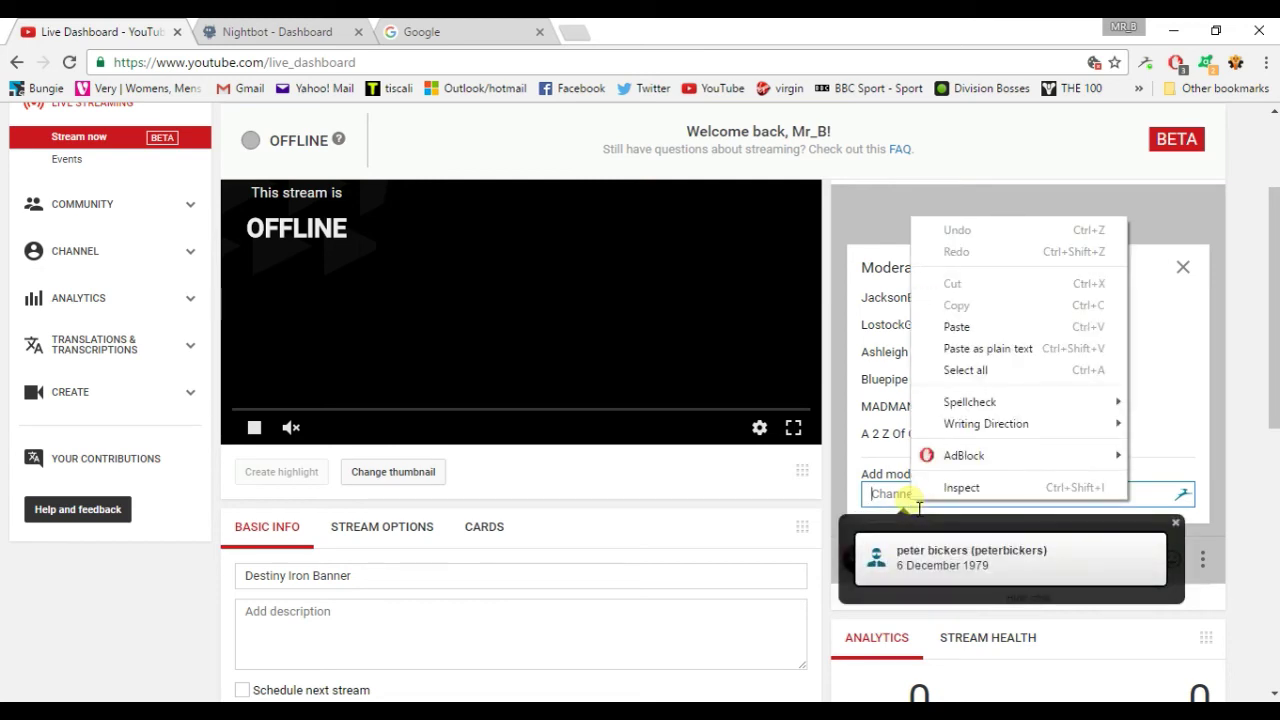
{"action": "left_click", "coordinate": [972, 327]}
{"action": "key", "text": "Return"}
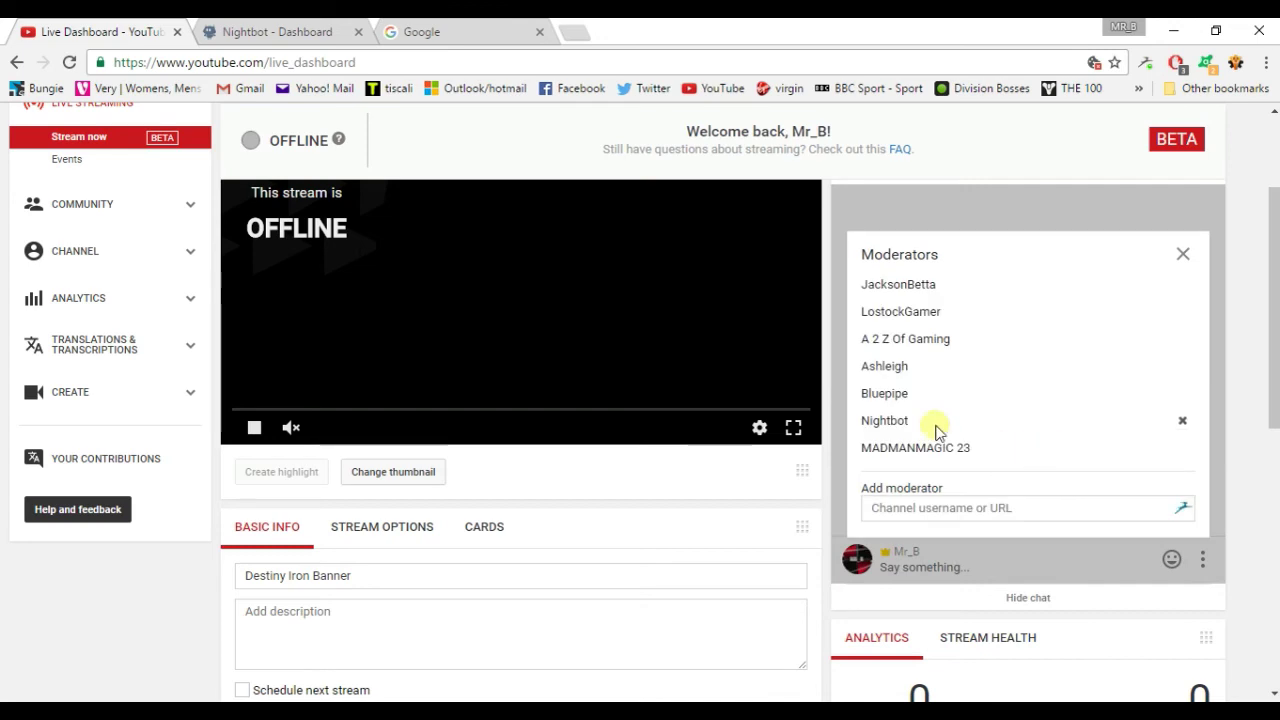
{"action": "left_click", "coordinate": [1186, 257]}
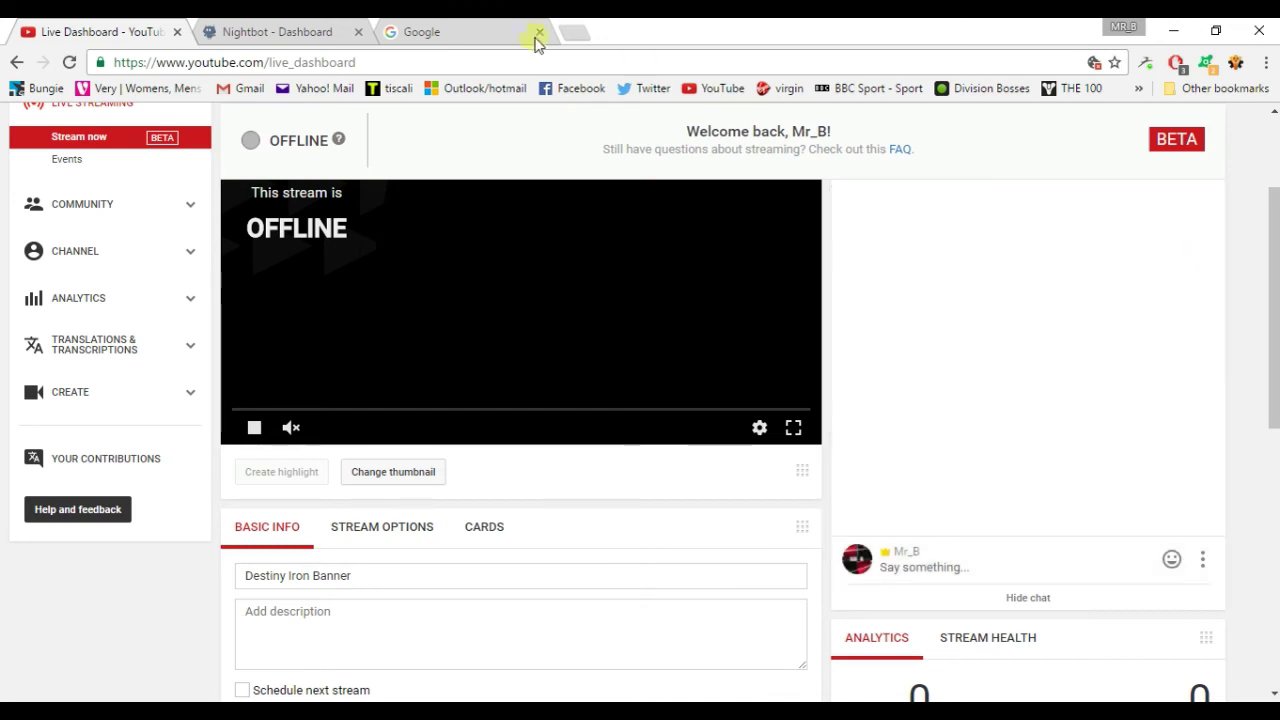
- Switch back to Nightbot and open its custom commands
{"action": "left_click", "coordinate": [288, 33]}
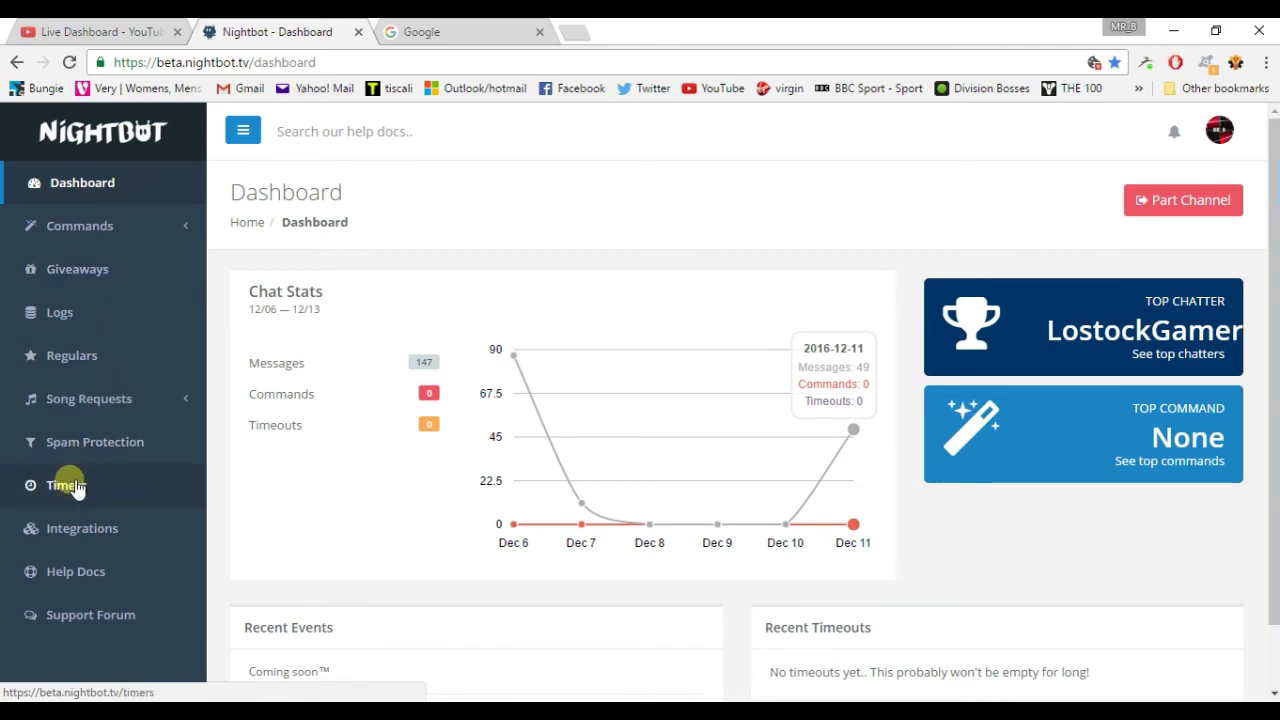
{"action": "left_click", "coordinate": [101, 242]}
{"action": "left_click", "coordinate": [79, 262]}
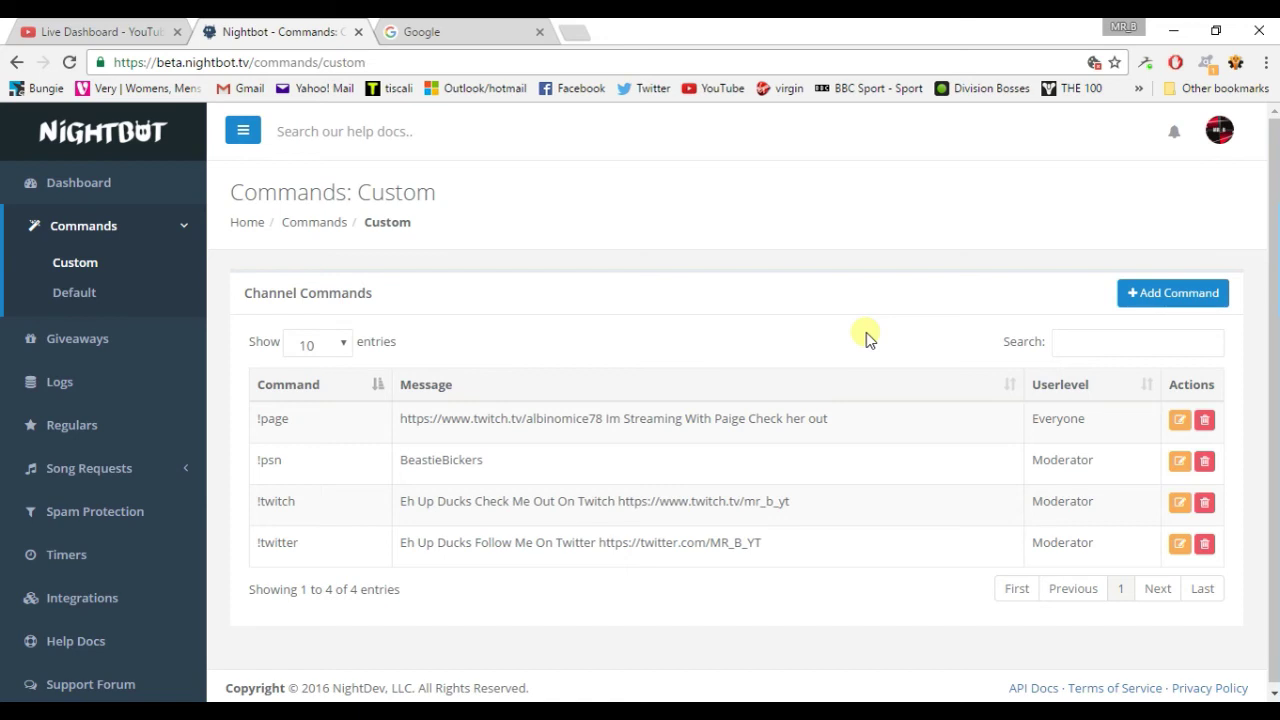
- Start a new custom command and name it !youtube
{"action": "left_click", "coordinate": [1146, 294]}
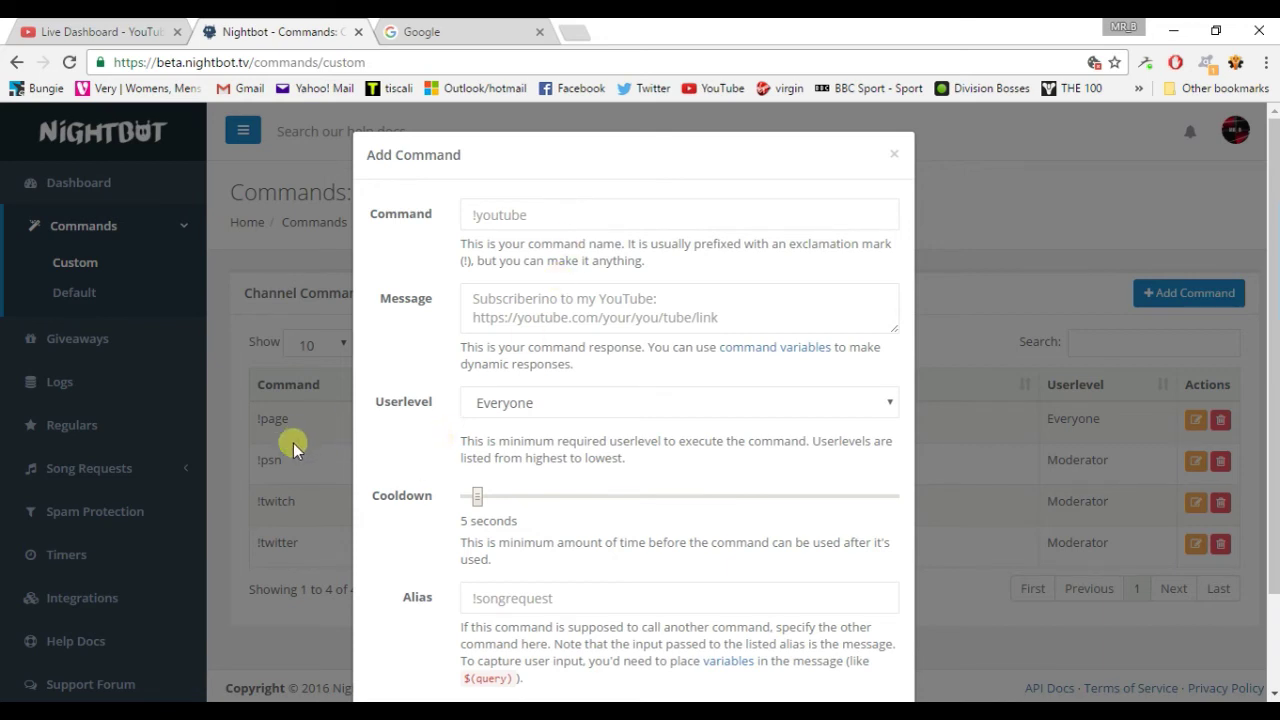
{"action": "left_click", "coordinate": [474, 216]}
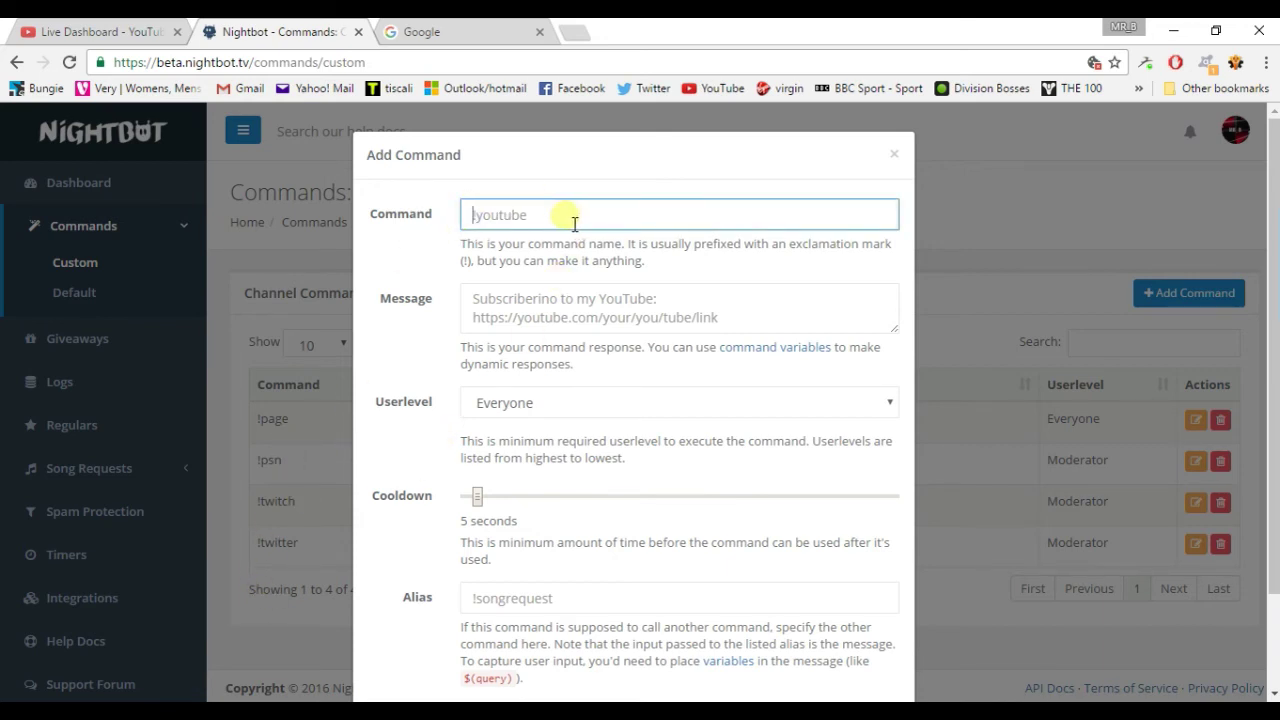
{"action": "type", "text": "!"}
{"action": "key", "text": "BackSpace"}
{"action": "type", "text": "!youtube"}
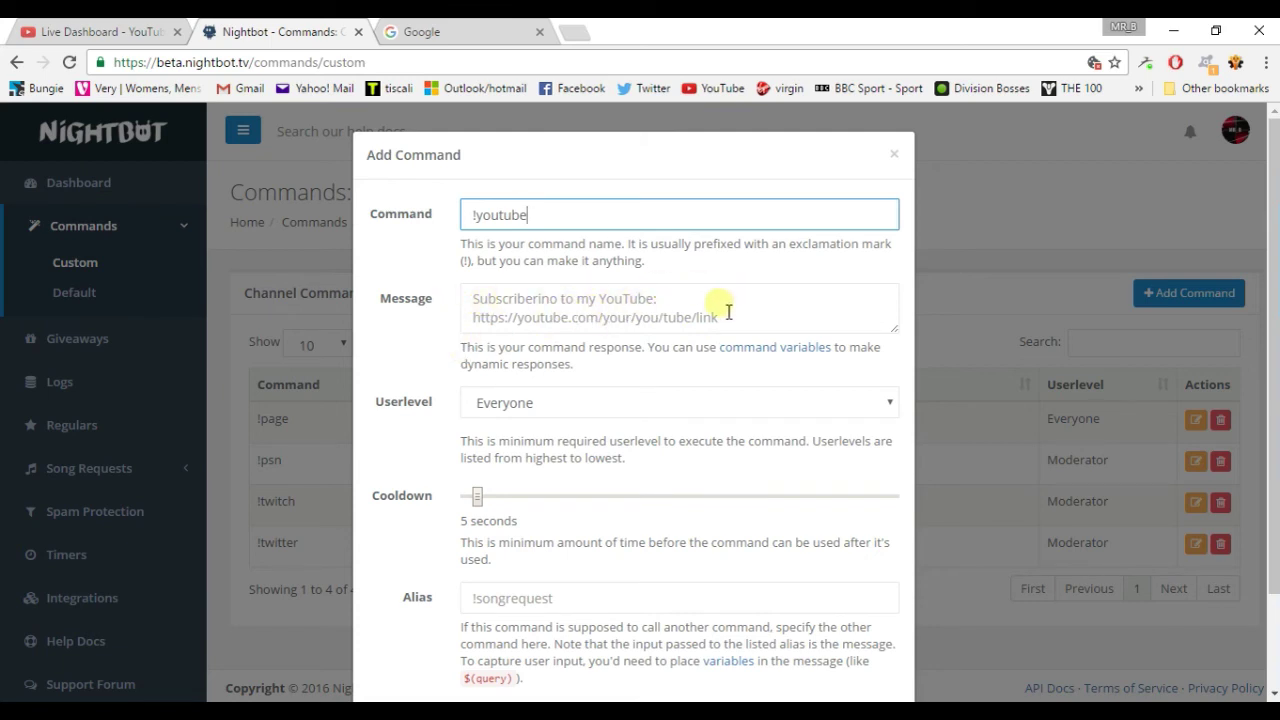
- Check the userlevel choices, try a 236-second cooldown, return it to 5 seconds, and cancel the new command
{"action": "left_click", "coordinate": [626, 403]}
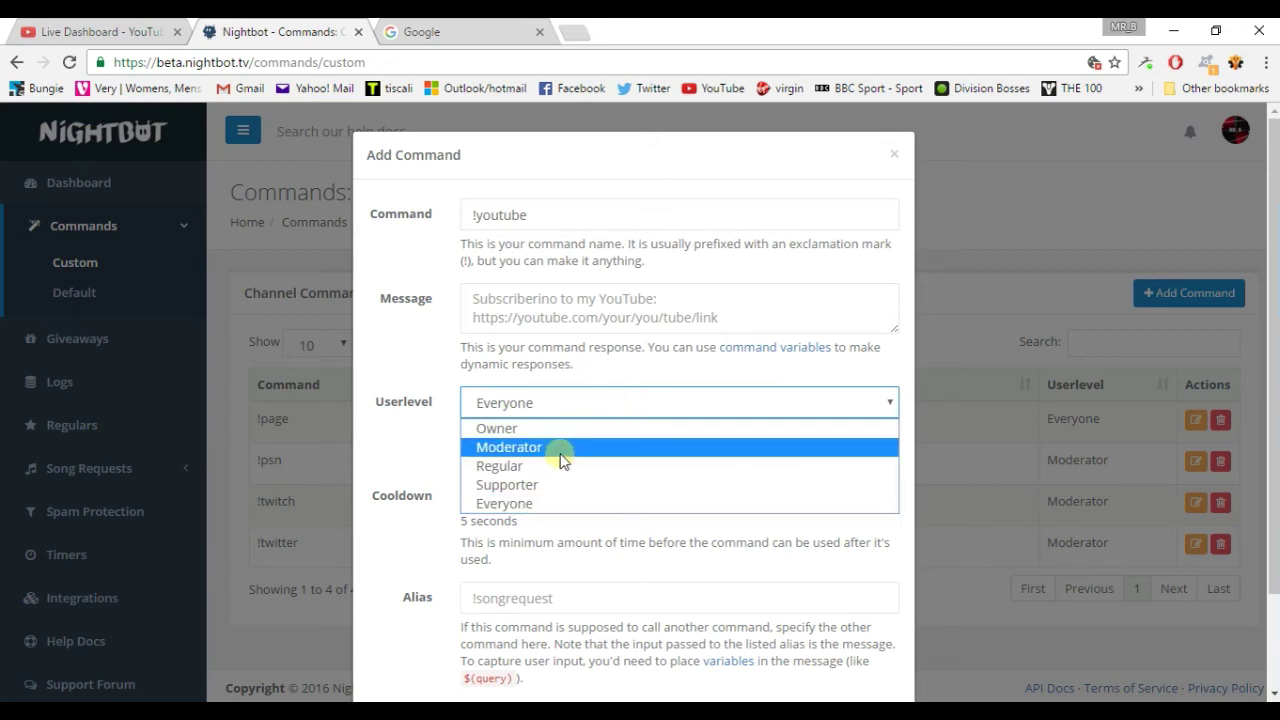
{"action": "left_click", "coordinate": [665, 395]}
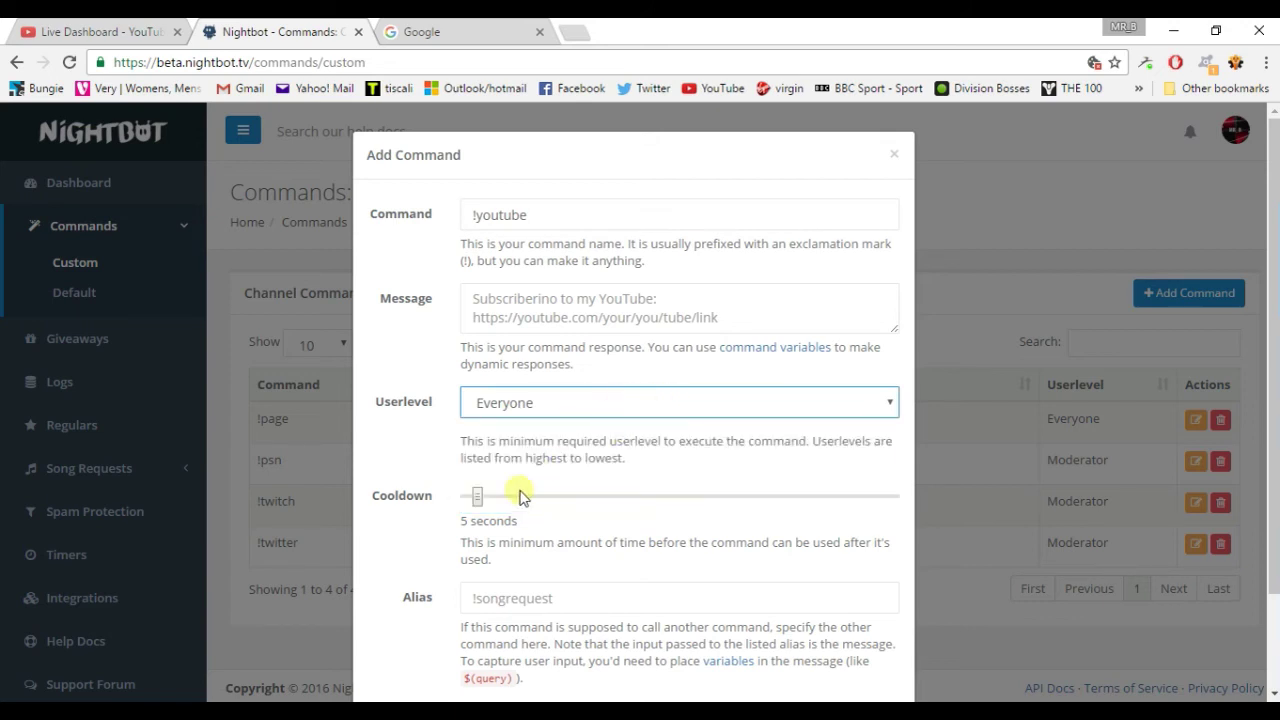
{"action": "left_click_drag", "start_coordinate": [479, 505], "coordinate": [457, 486]}
{"action": "left_click_drag", "start_coordinate": [1277, 232], "coordinate": [1277, 312]}
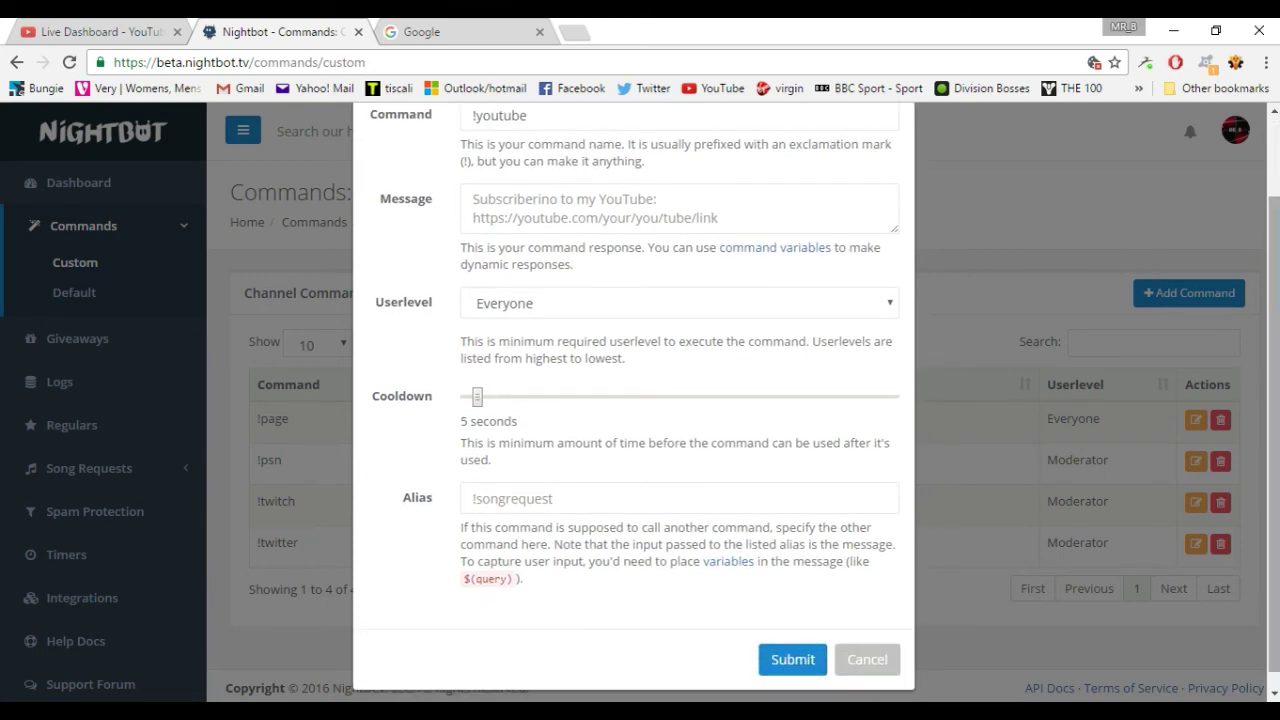
{"action": "left_click", "coordinate": [796, 400]}
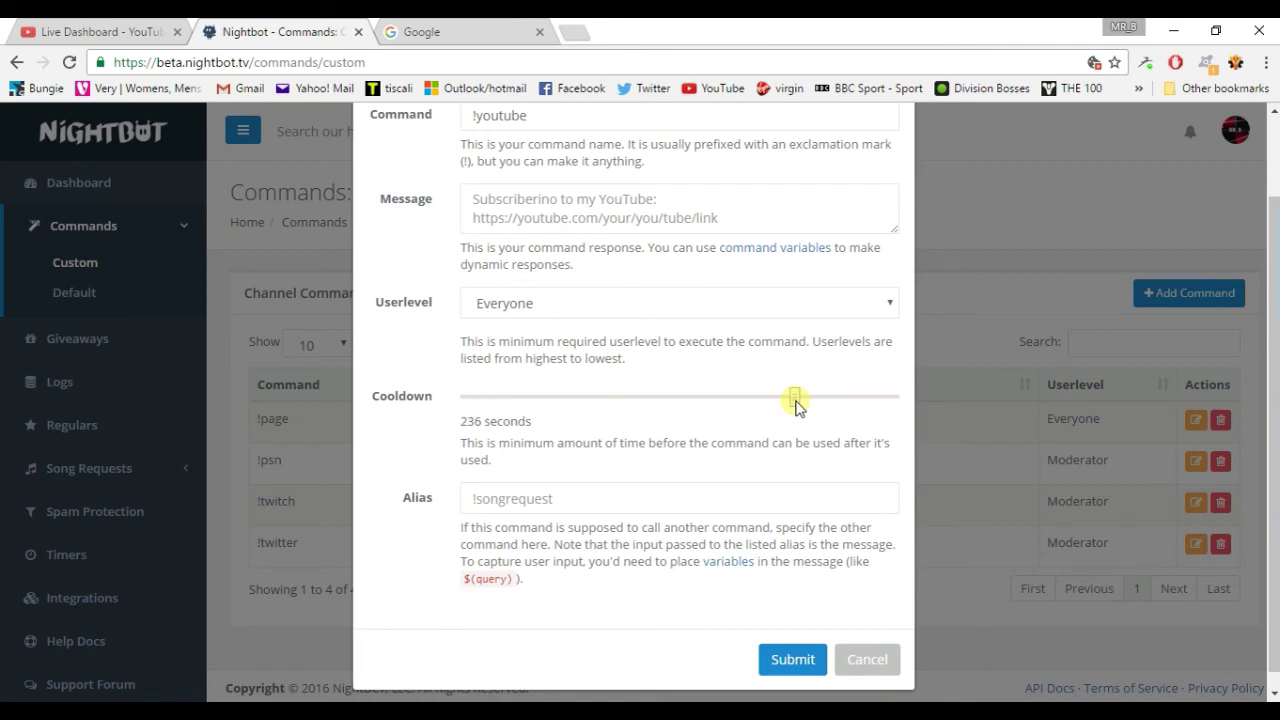
{"action": "left_click_drag", "start_coordinate": [796, 402], "coordinate": [445, 388]}
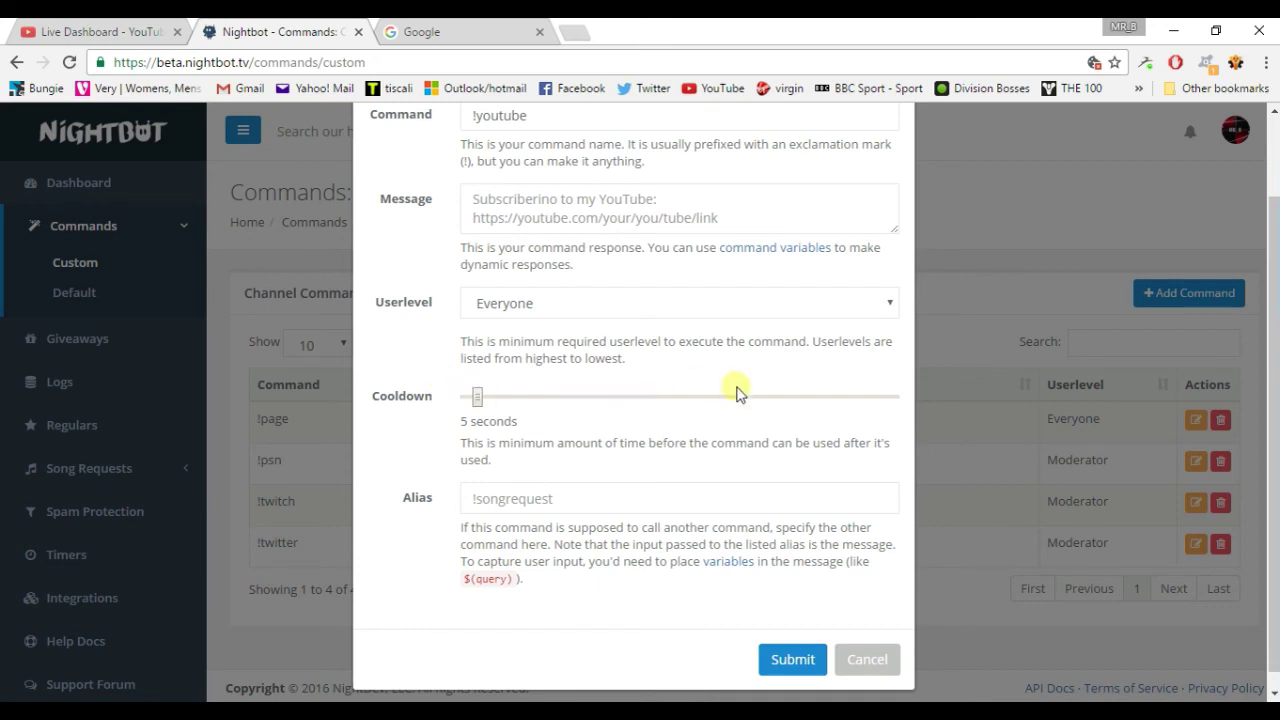
{"action": "left_click_drag", "start_coordinate": [737, 390], "coordinate": [470, 408]}
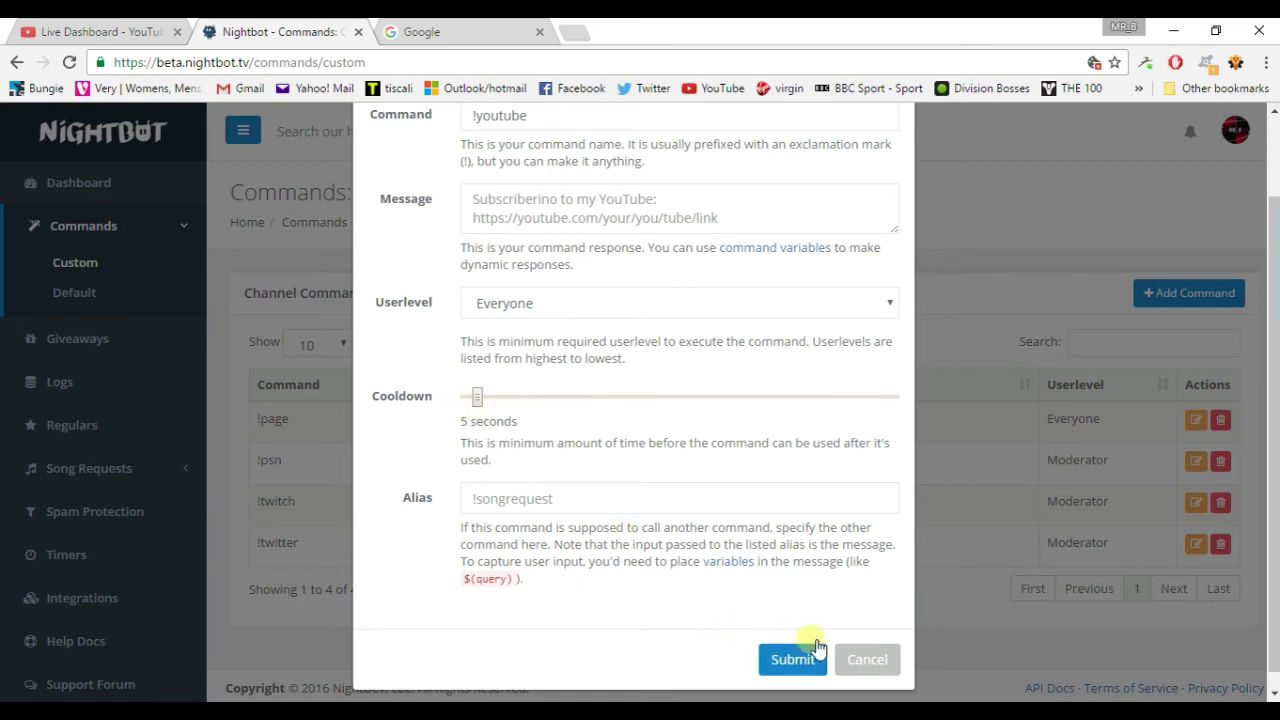
{"action": "left_click", "coordinate": [868, 668]}
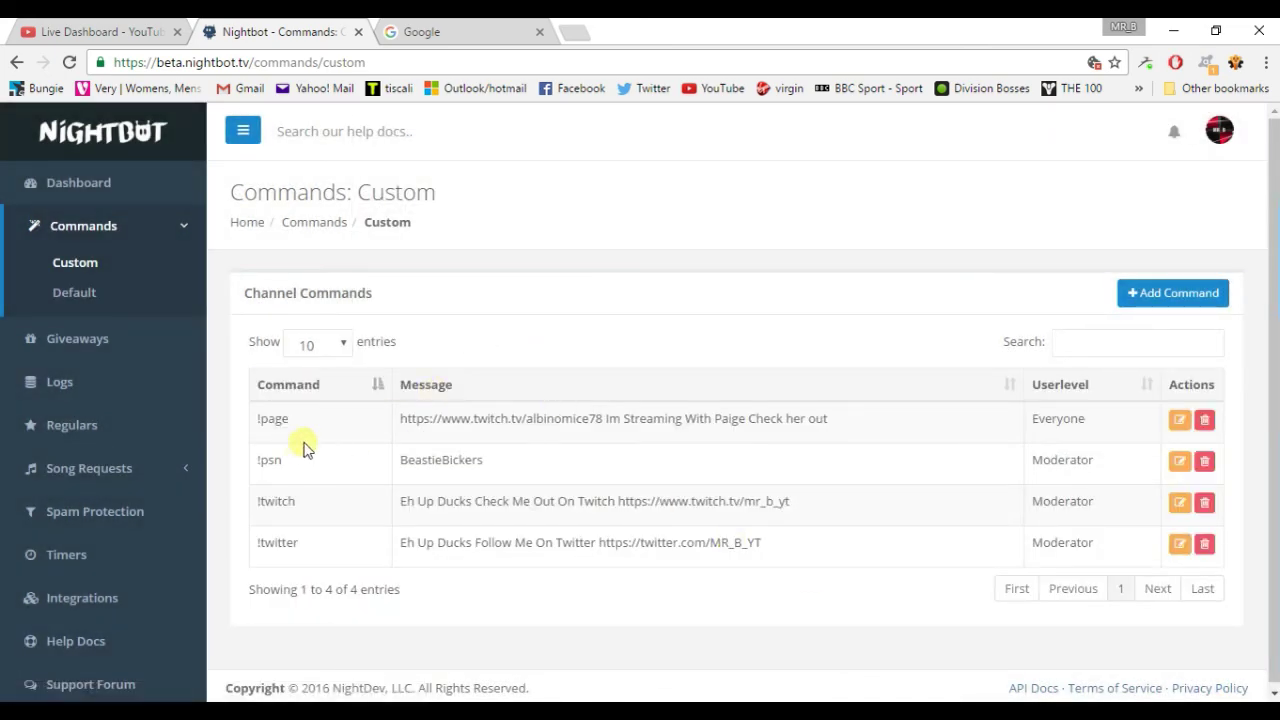
- Delete the !page custom command
{"action": "left_click", "coordinate": [1204, 420]}
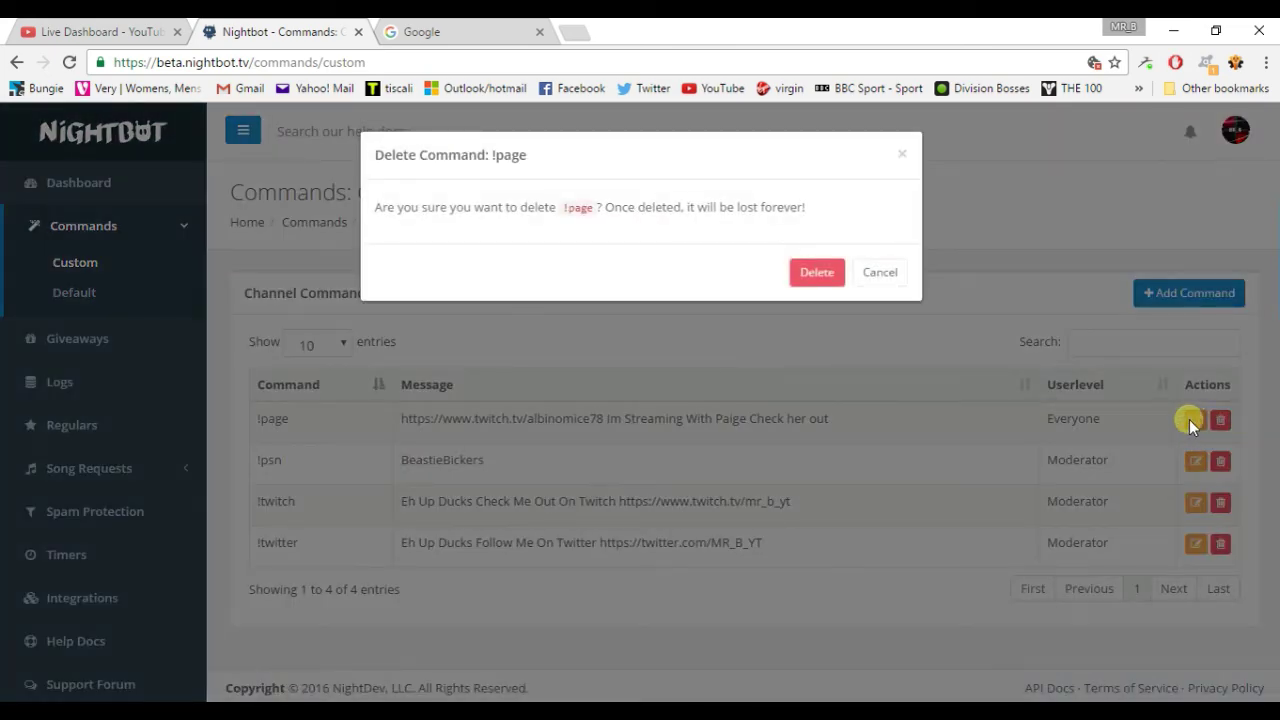
{"action": "left_click", "coordinate": [818, 277]}
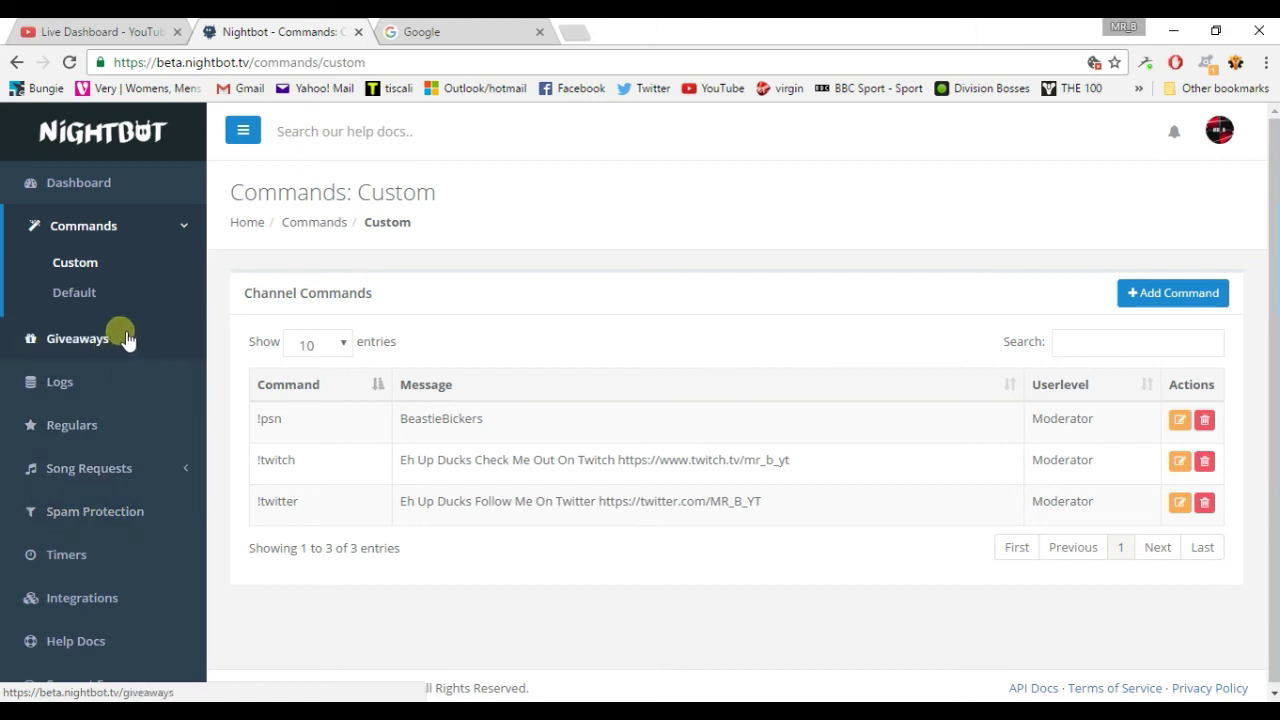
- Open Nightbot's spam protection settings and look through the list of filters from Blacklist Words/Phrases to Repetitions
{"action": "left_click", "coordinate": [116, 517]}
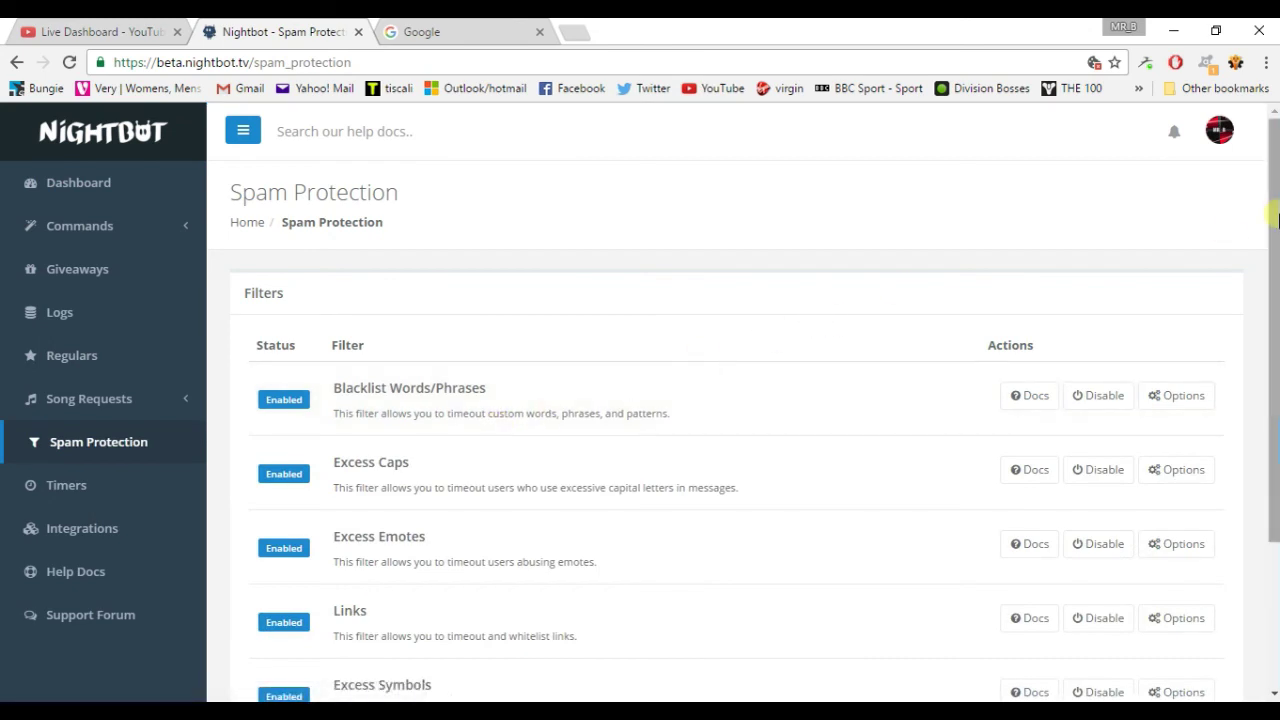
{"action": "left_click_drag", "start_coordinate": [1275, 220], "coordinate": [1275, 268]}
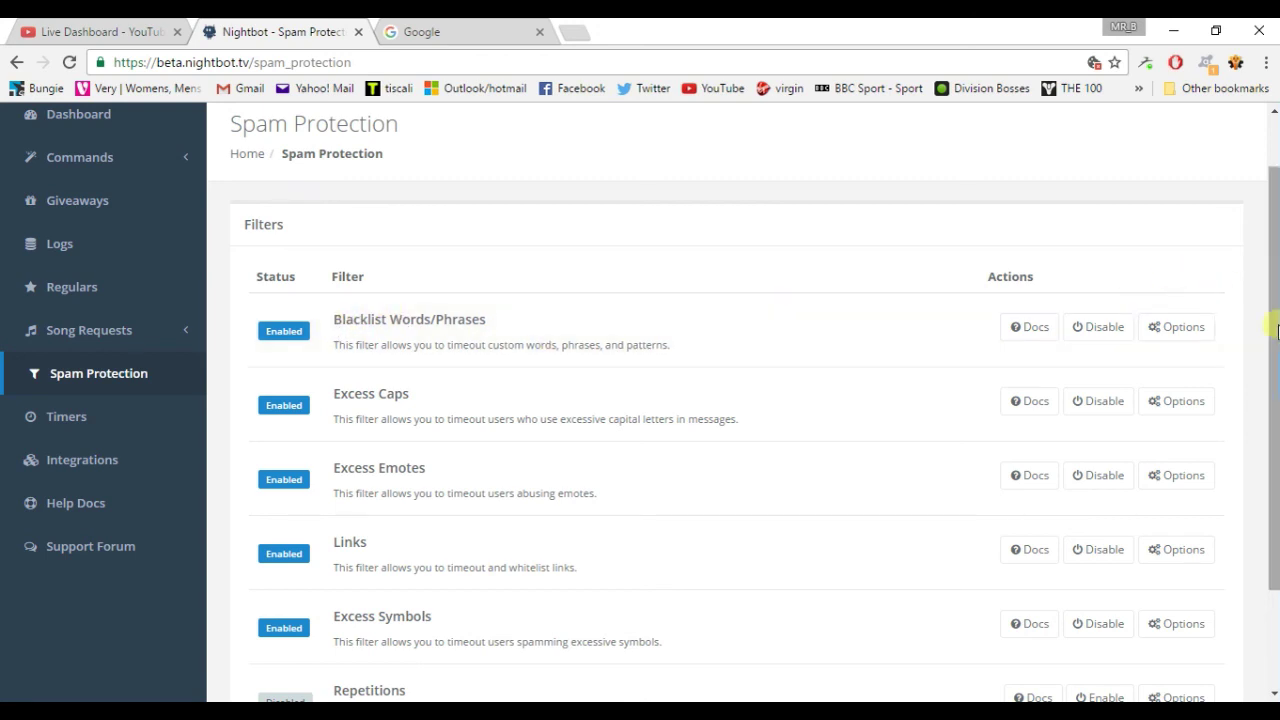
{"action": "scroll", "coordinate": [1266, 357], "scroll_direction": "down", "scroll_amount": 1}
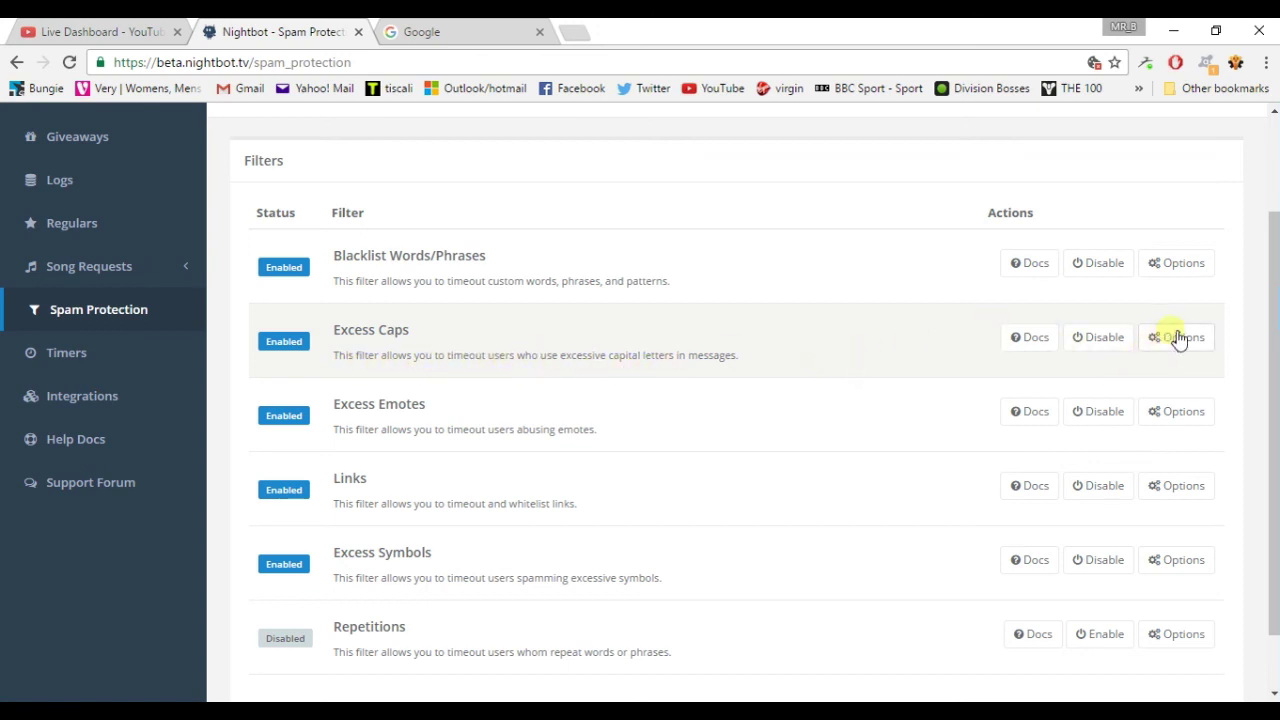
{"action": "left_click_drag", "start_coordinate": [1276, 336], "coordinate": [1277, 360]}
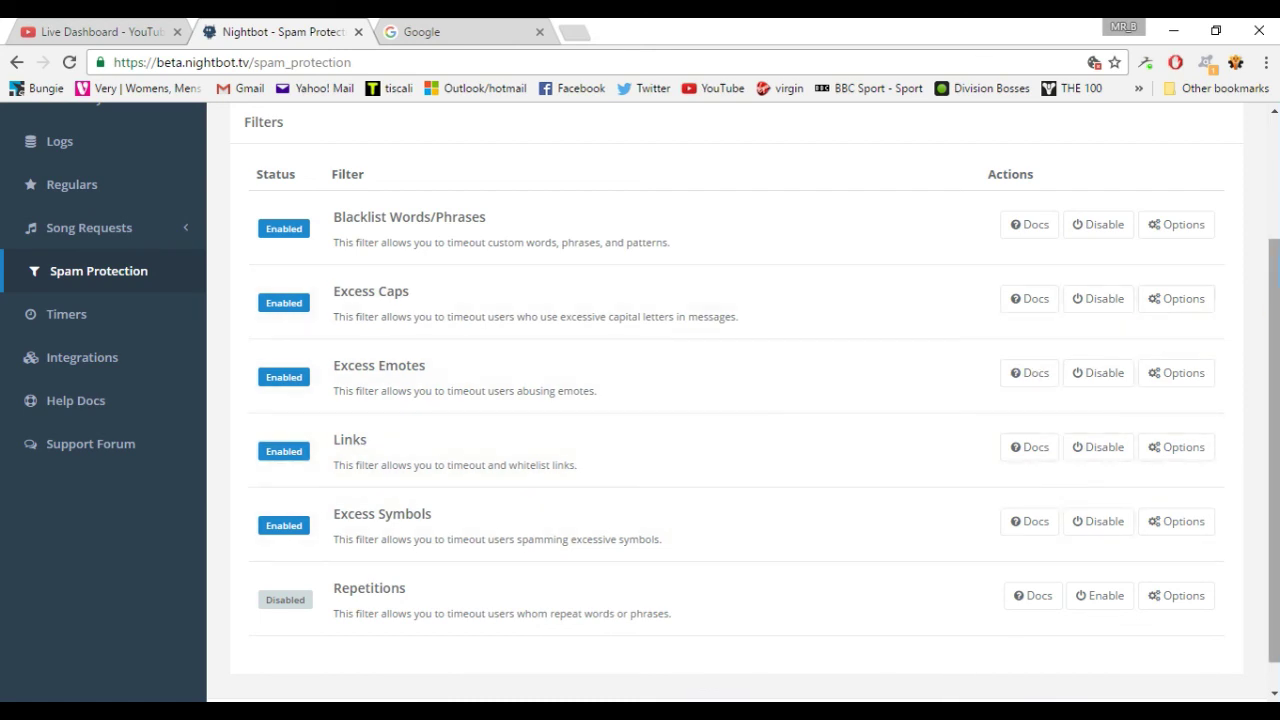
{"action": "left_click_drag", "start_coordinate": [1271, 320], "coordinate": [1264, 120]}
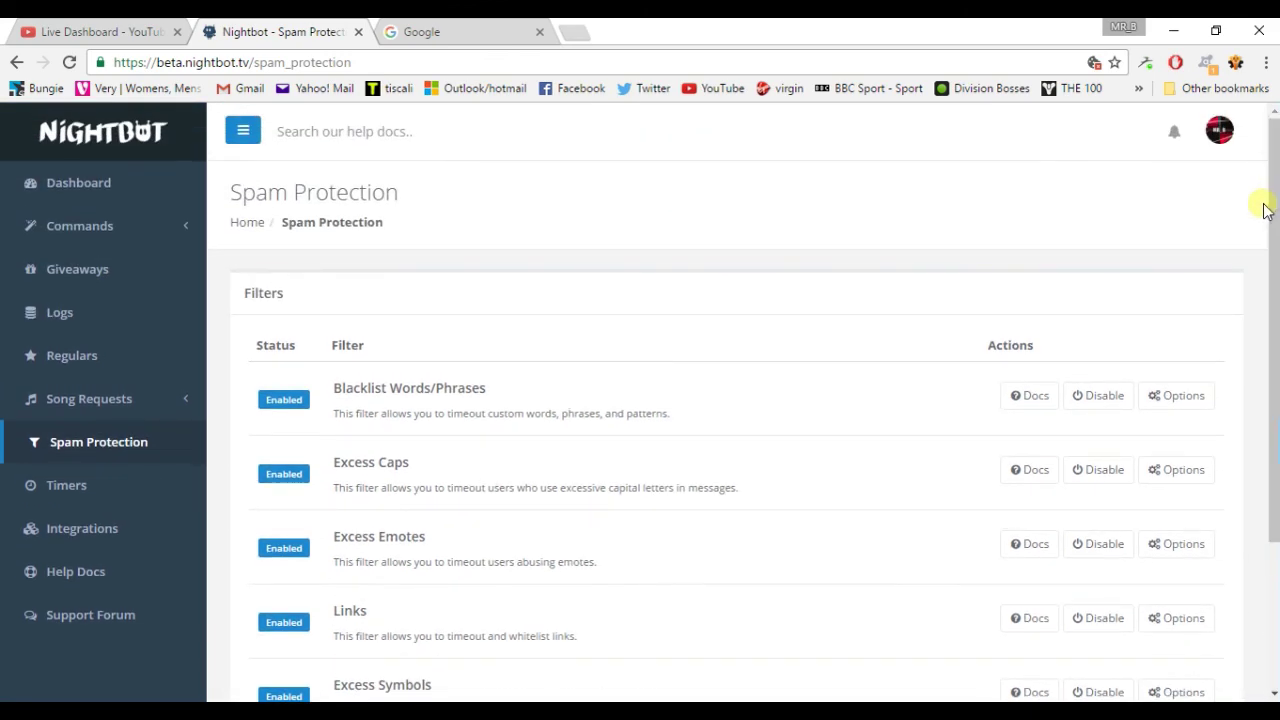
- Try the entry "Cunt" in the Blacklist Words/Phrases filter options, look over the remaining settings, and cancel the filter update
{"action": "left_click", "coordinate": [1168, 395]}
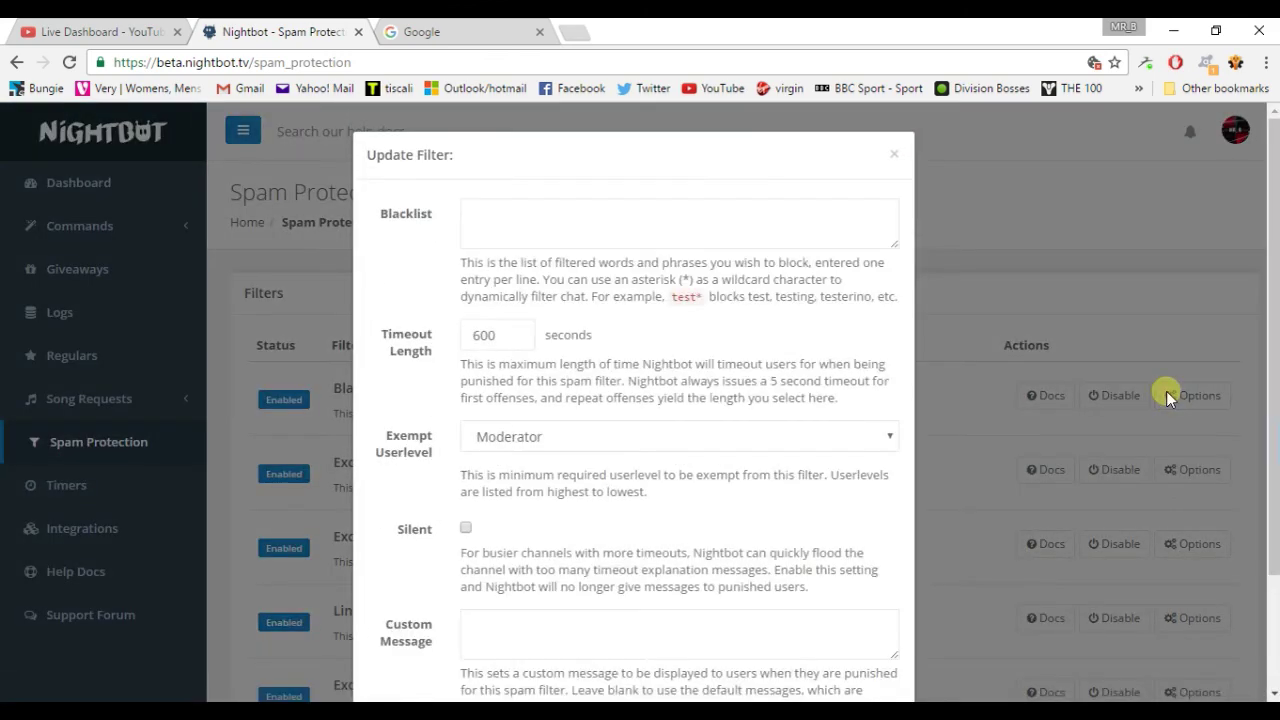
{"action": "left_click", "coordinate": [550, 220]}
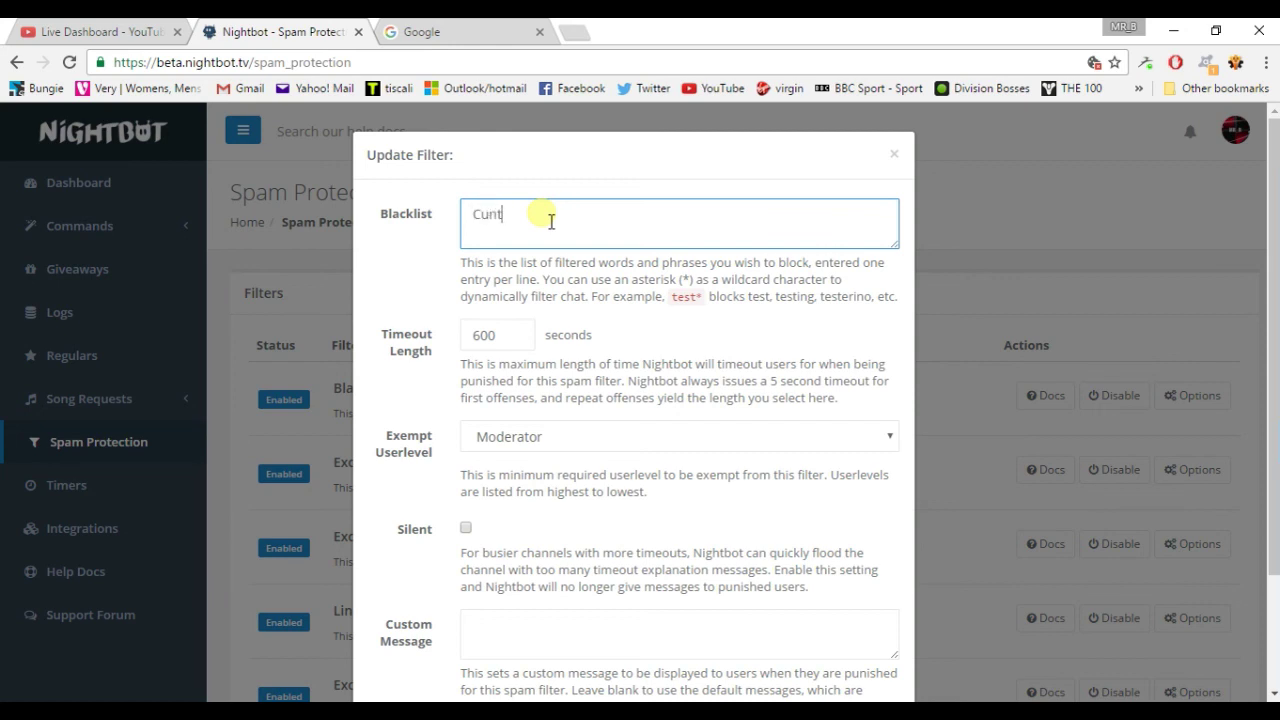
{"action": "left_click", "coordinate": [440, 252]}
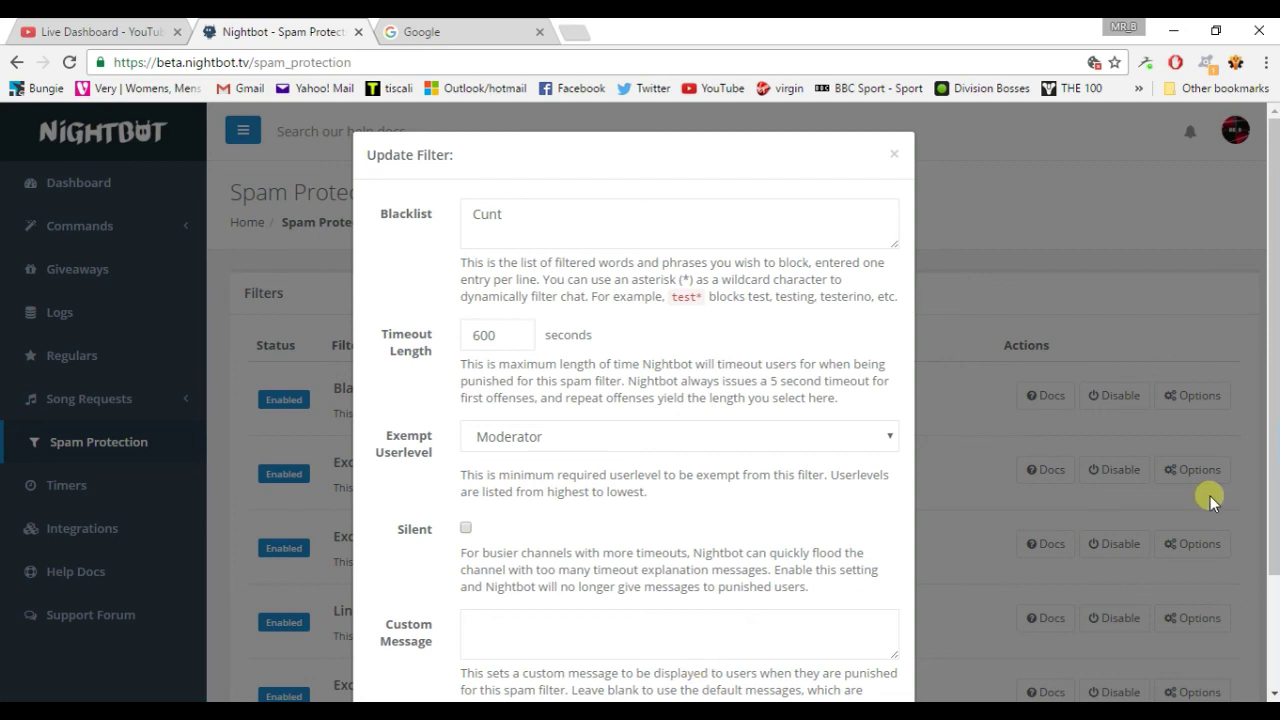
{"action": "scroll", "coordinate": [1266, 490], "scroll_direction": "down", "scroll_amount": 1}
{"action": "scroll", "coordinate": [1266, 490], "scroll_direction": "down", "scroll_amount": 1}
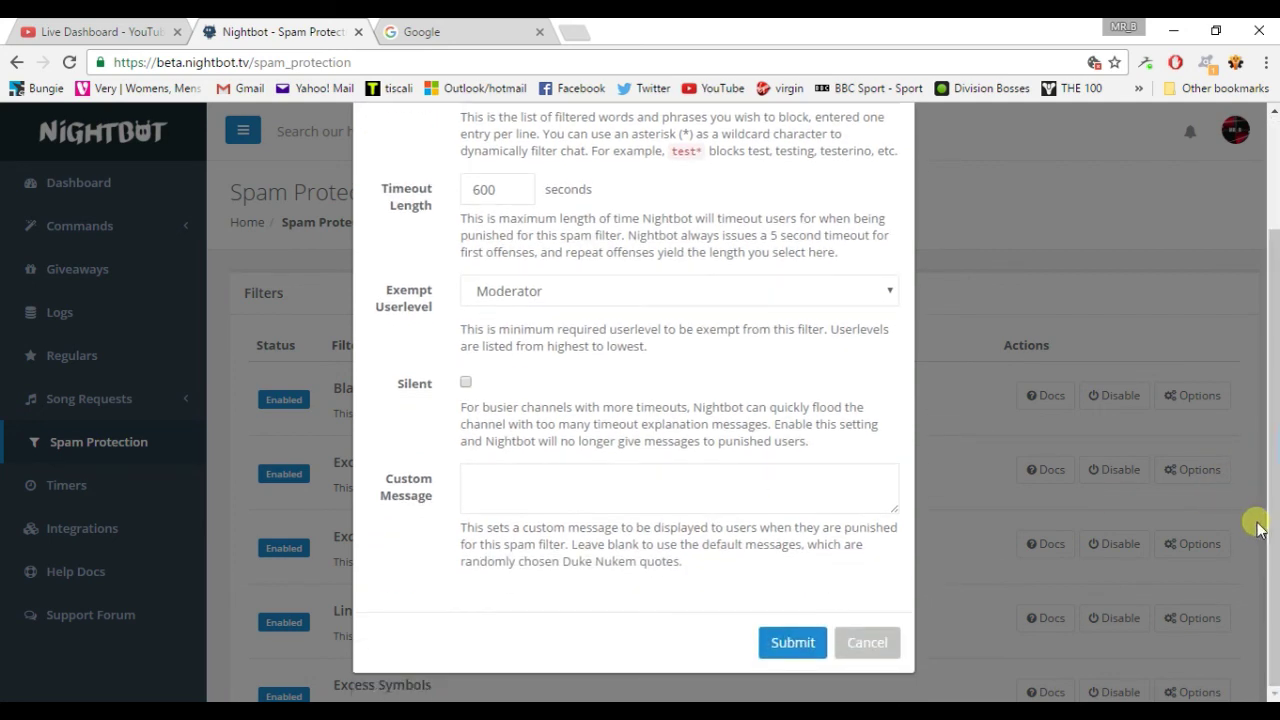
{"action": "left_click", "coordinate": [862, 642]}
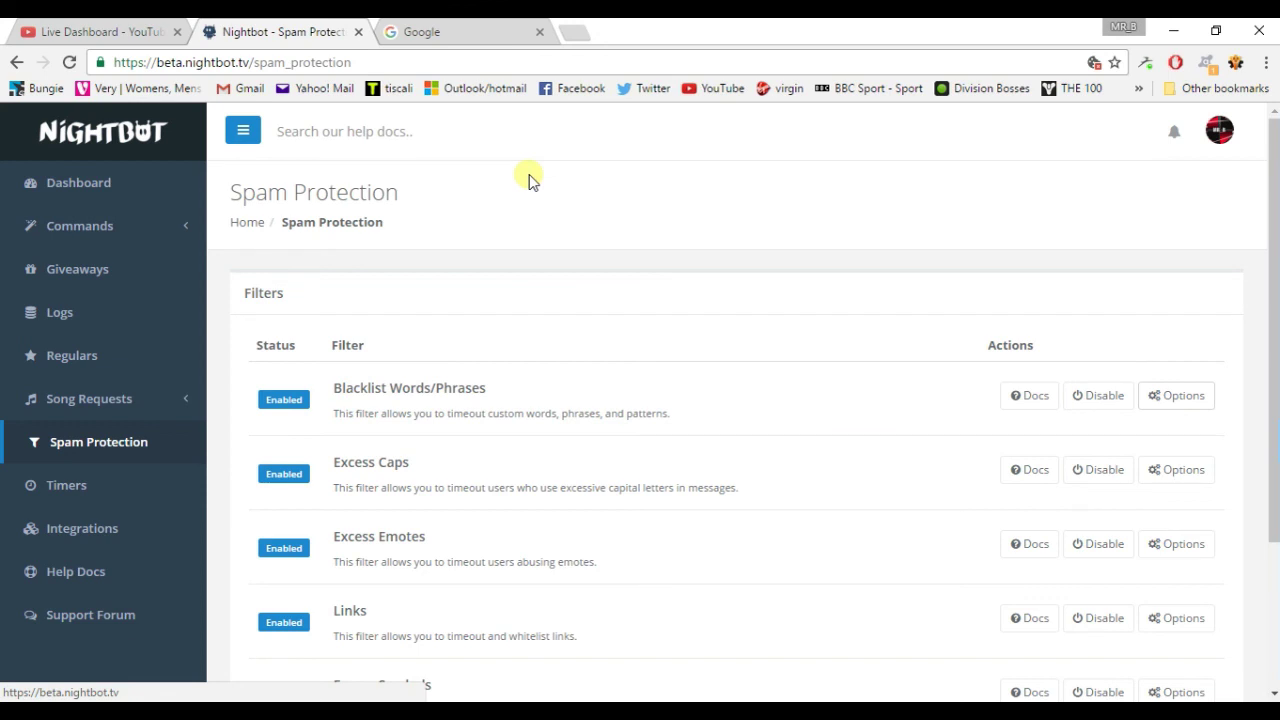
- Close the Nightbot and YouTube Live Dashboard pages, keeping only the Google page open
{"action": "left_click", "coordinate": [333, 35]}
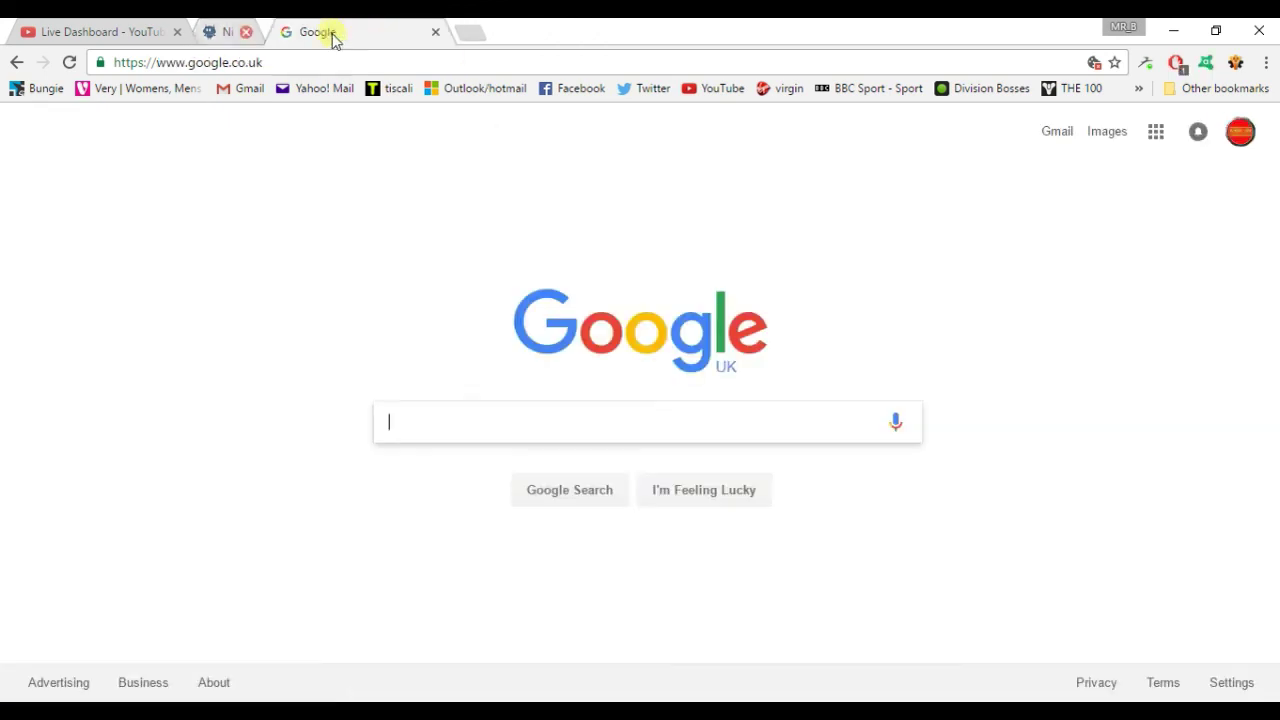
{"action": "left_click", "coordinate": [177, 32]}
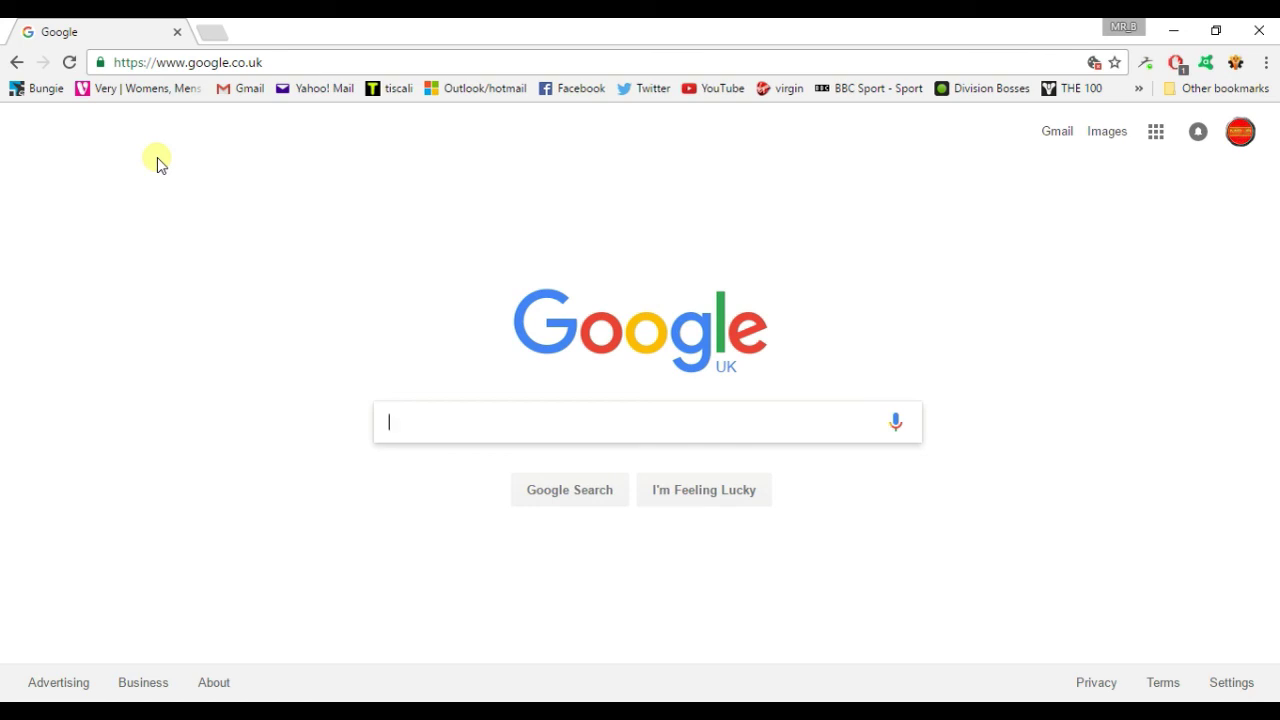